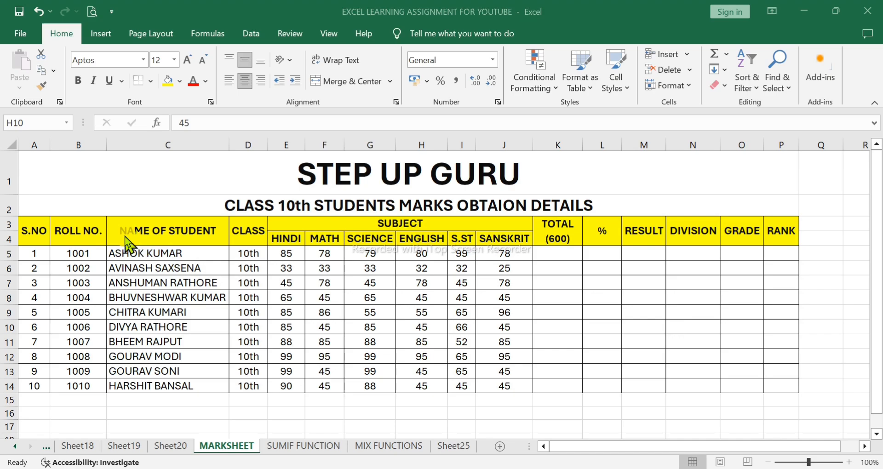
- Review the first student's subject marks and the empty total, percentage, result, division, grade and rank cells in row 5
left_click(282, 251)
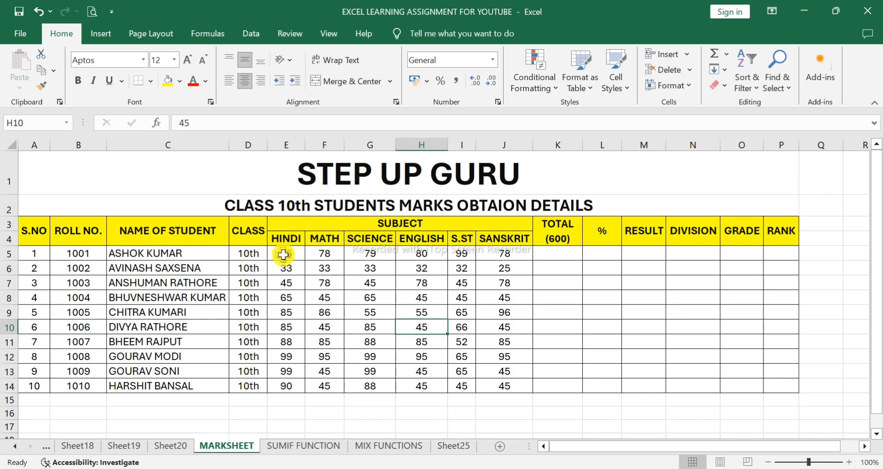
left_click_drag(283, 255, 505, 254)
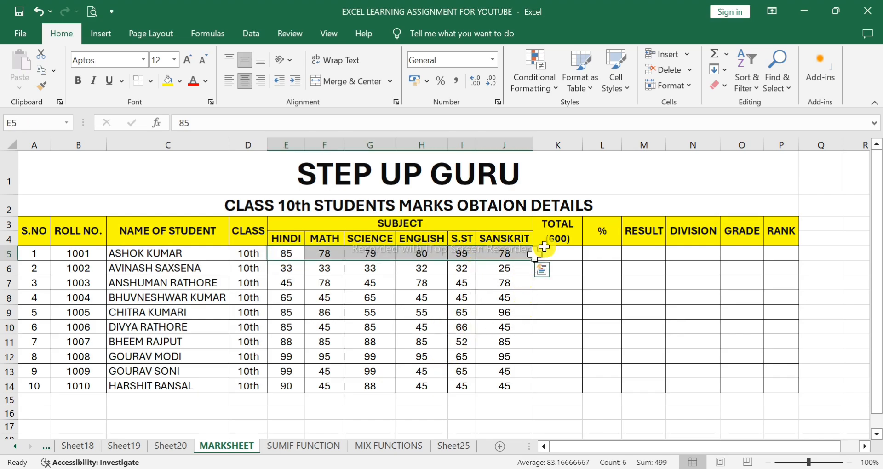
left_click(561, 251)
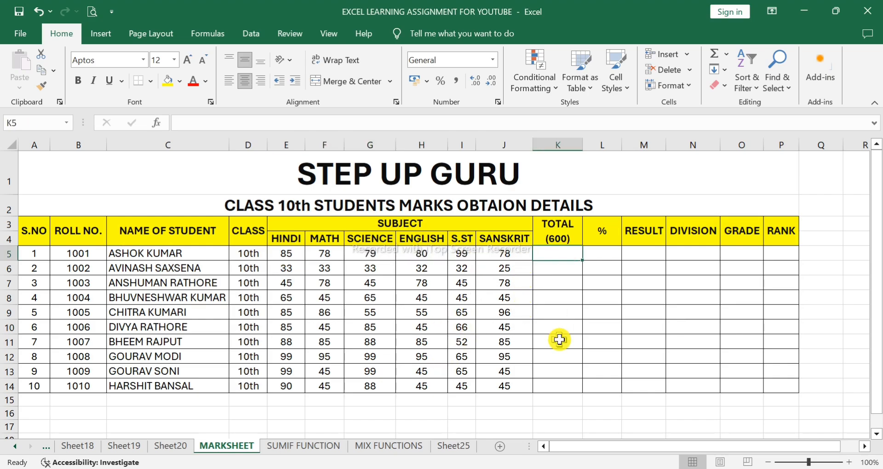
left_click(593, 254)
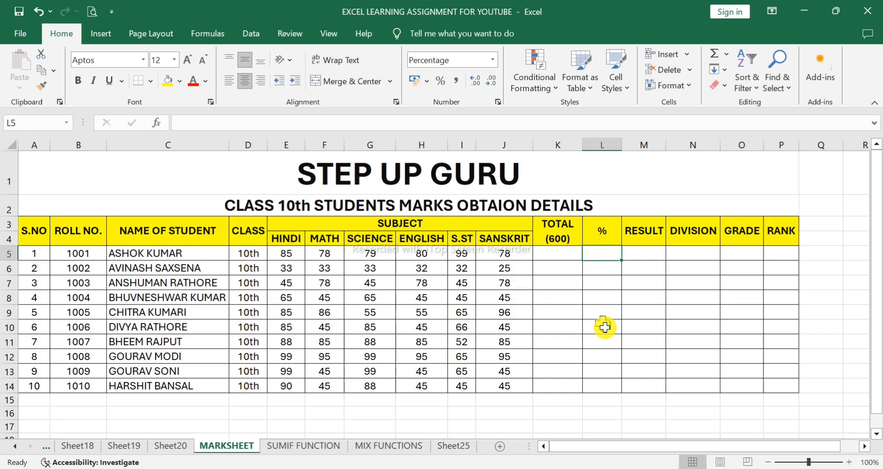
left_click(644, 256)
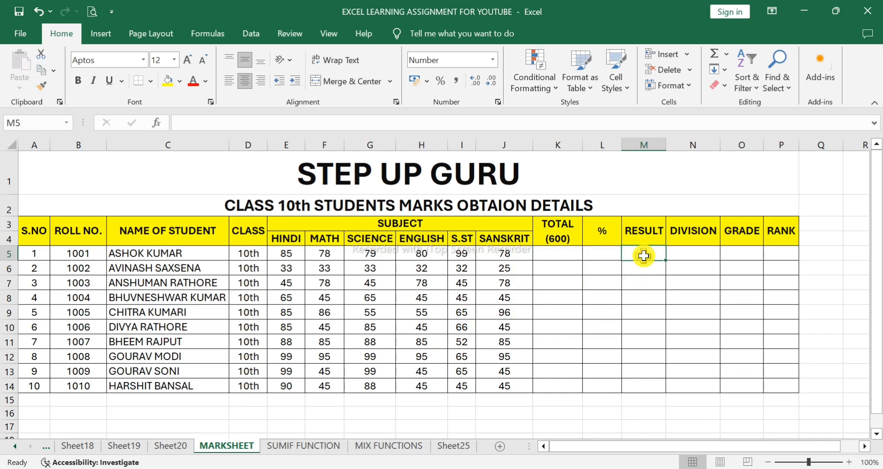
left_click(688, 251)
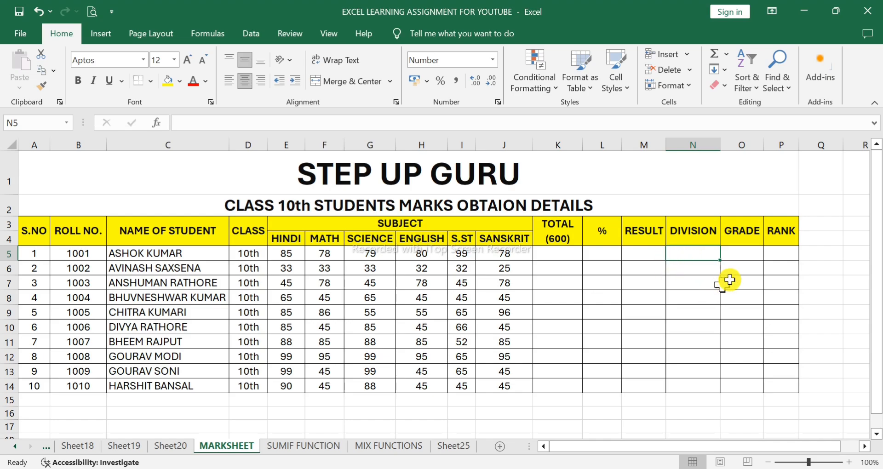
left_click(736, 251)
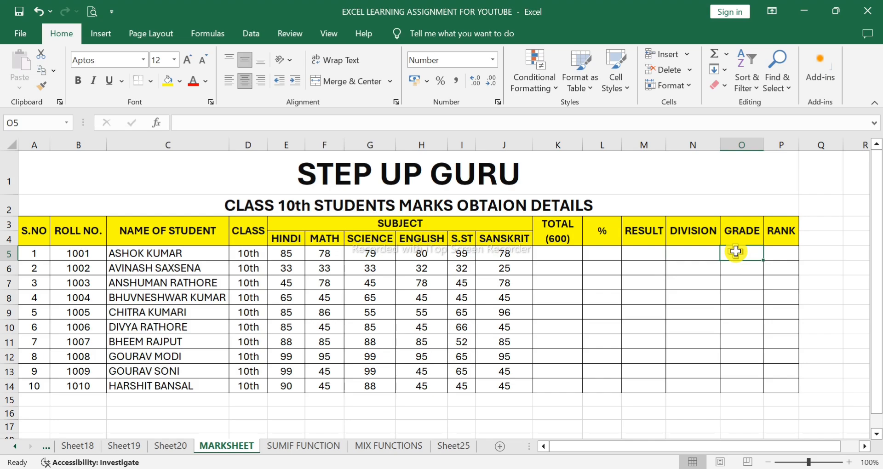
left_click(783, 253)
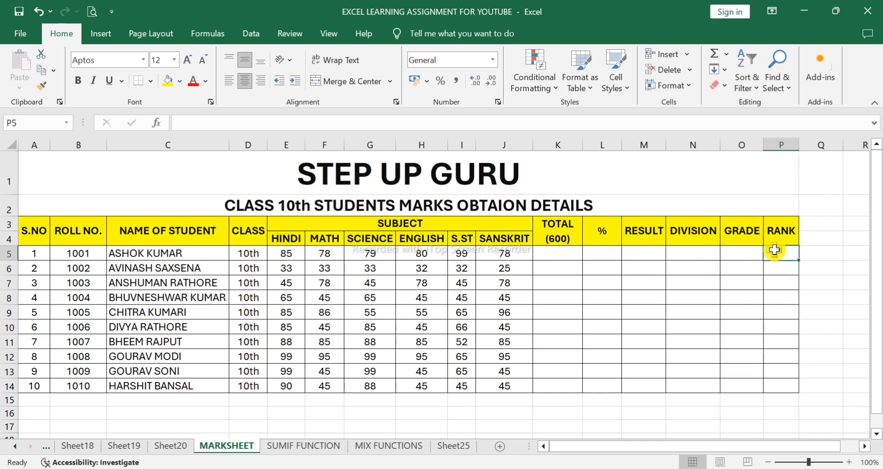
left_click(558, 255)
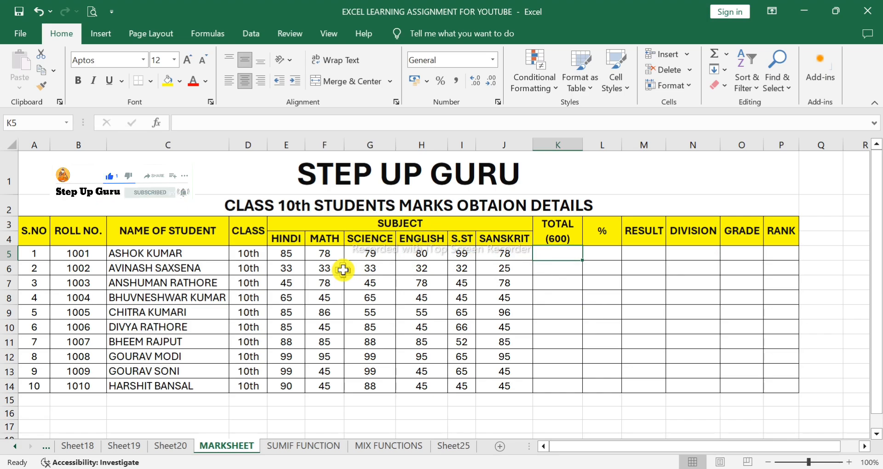
left_click(291, 252)
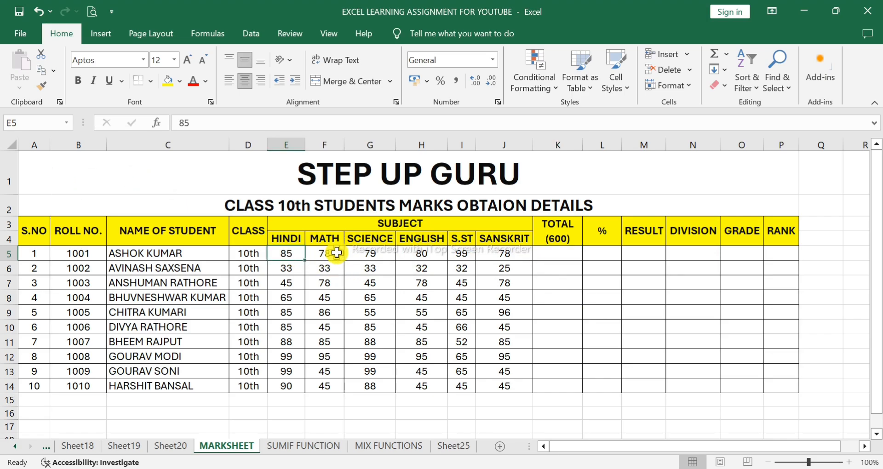
left_click(370, 253)
left_click(419, 253)
left_click(464, 253)
left_click(489, 254)
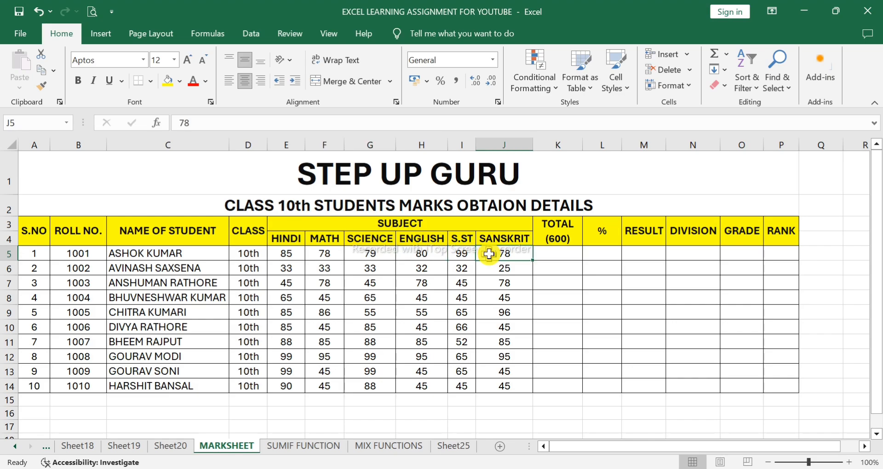
- Total the six subject marks in K5 with =SUM(E5:J5) and fill the formula down to K14
left_click(557, 254)
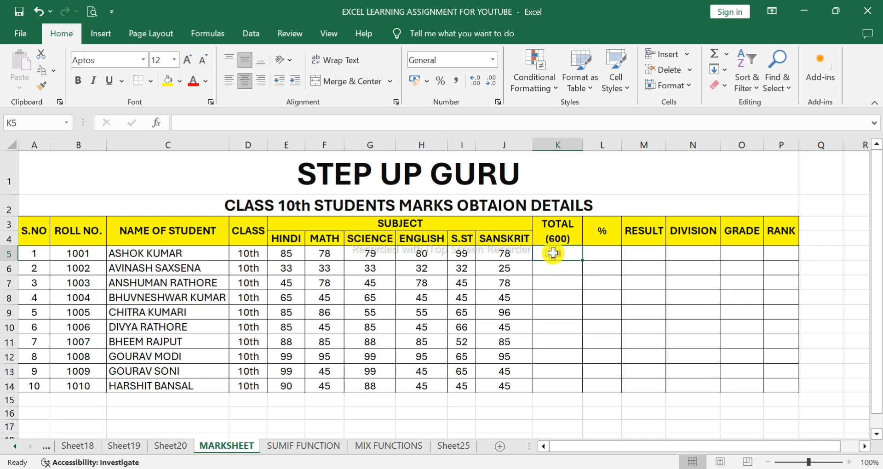
type("=SUM(")
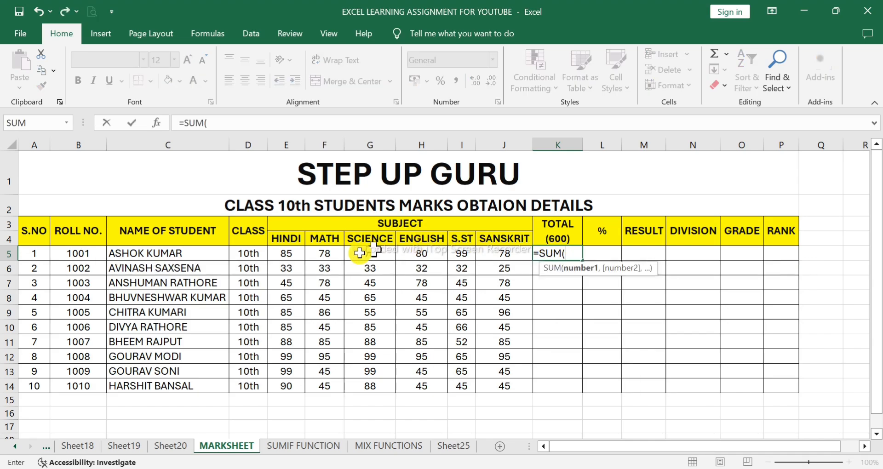
left_click_drag(282, 253, 488, 252)
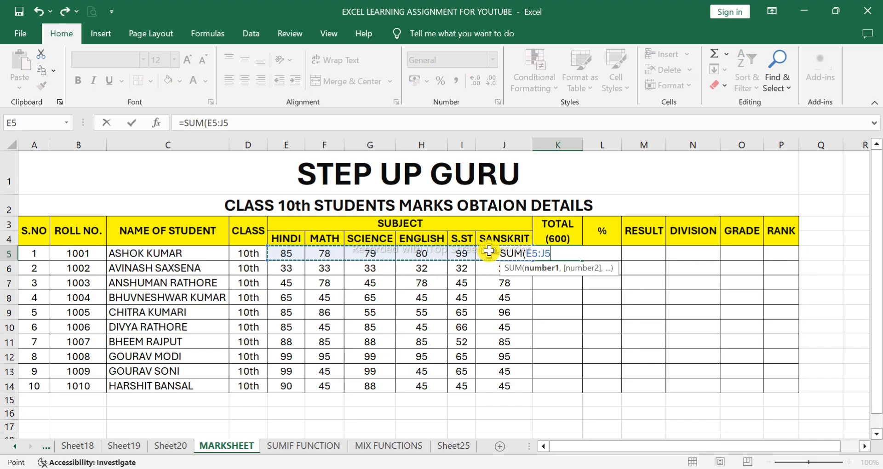
key("Return")
left_click(568, 256)
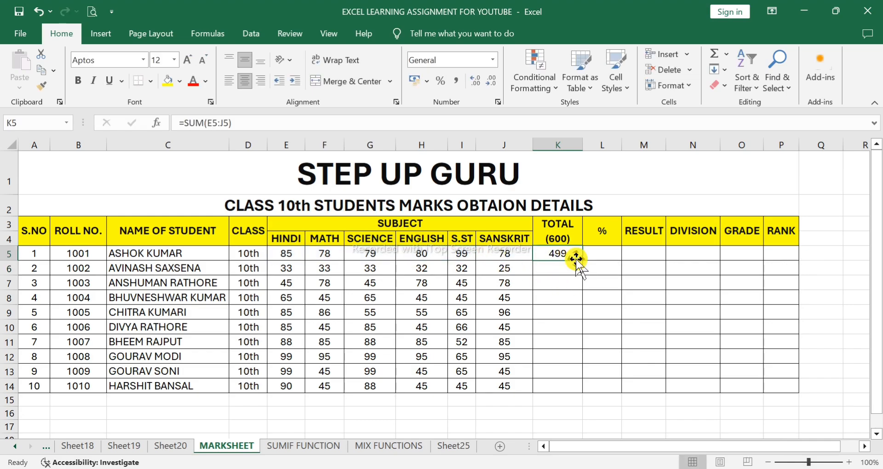
left_click_drag(583, 261, 580, 388)
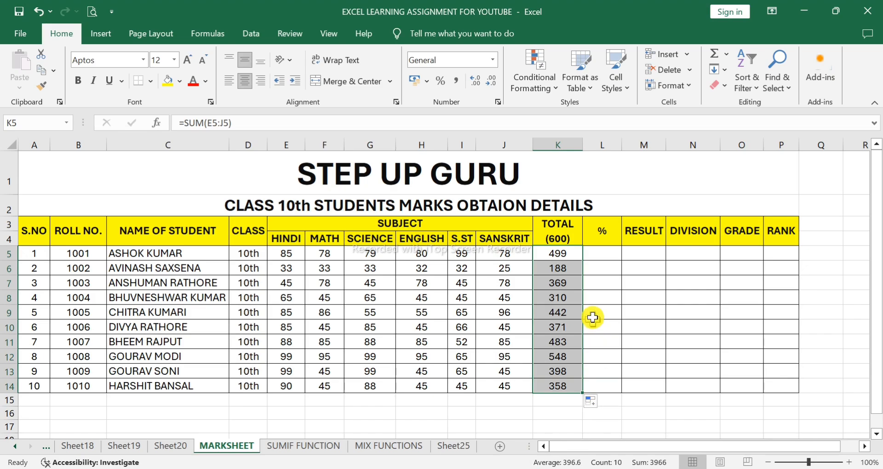
- Fill L5:L14 with each student's percentage using =K5/600, and show the percentages with two decimal places
left_click(601, 252)
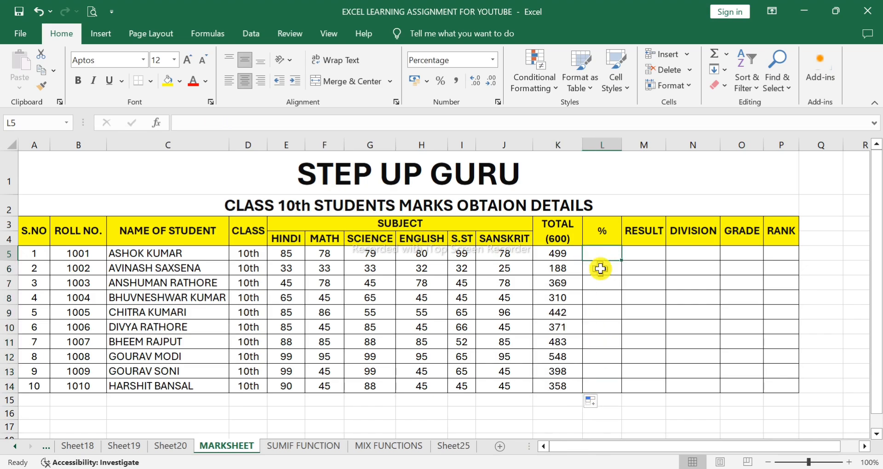
left_click(179, 256)
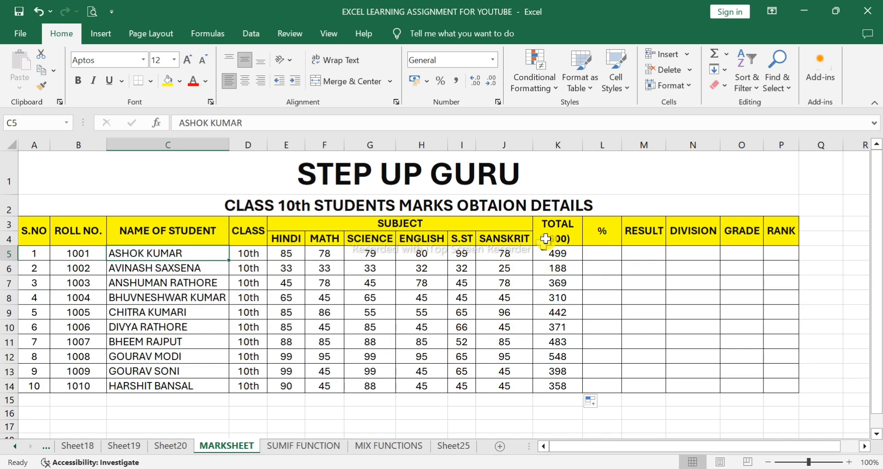
left_click(552, 252)
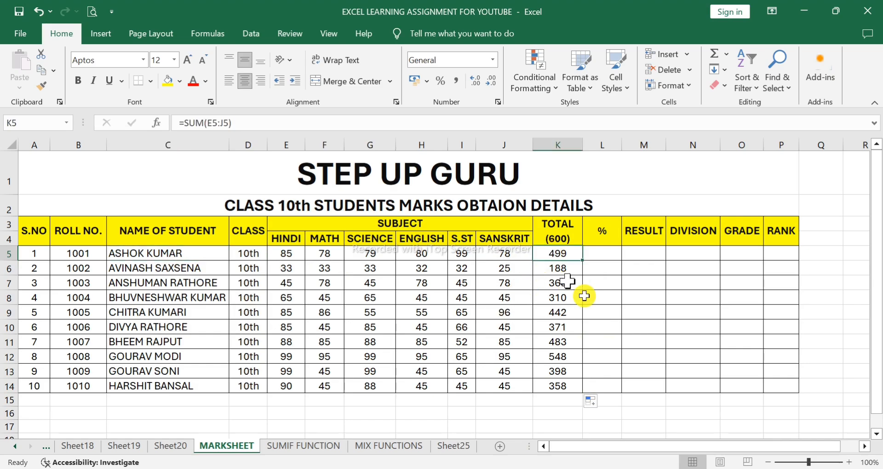
left_click(591, 254)
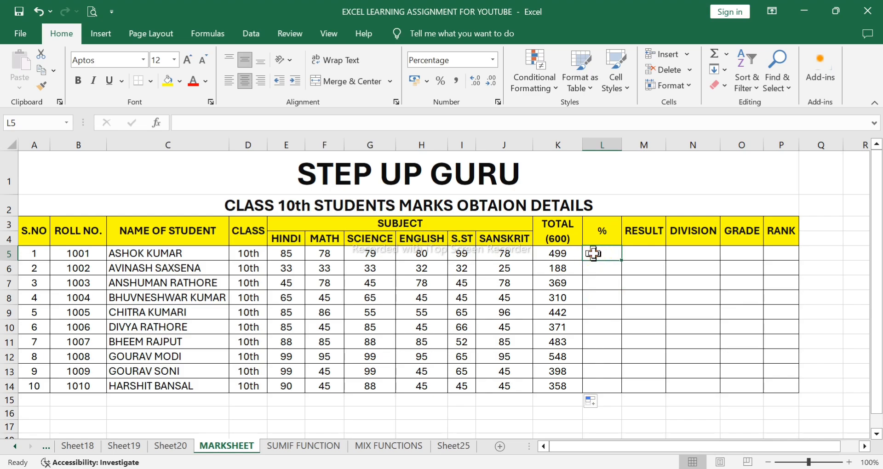
left_click_drag(597, 252, 594, 385)
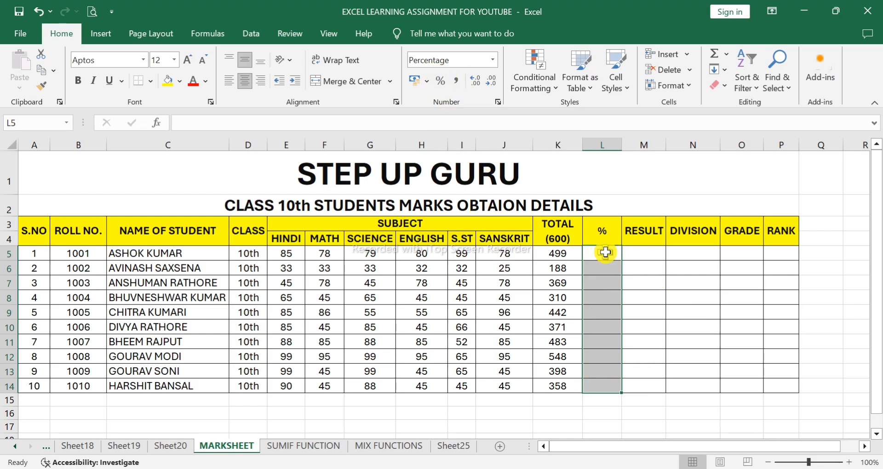
type("=")
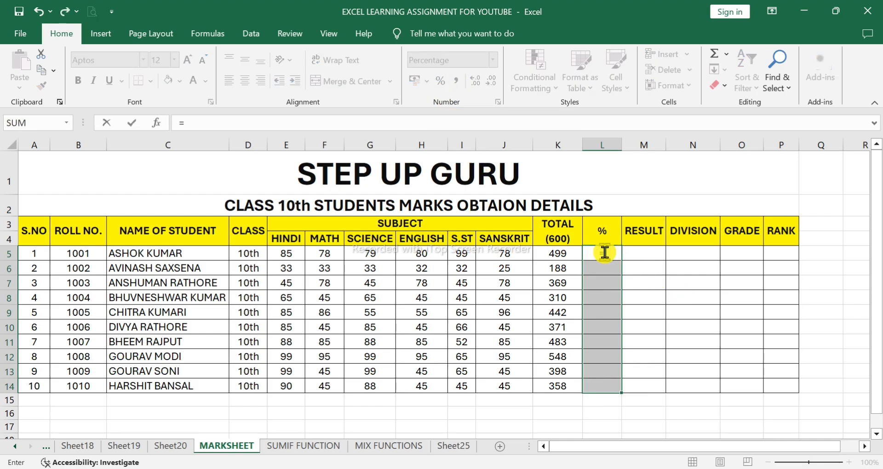
left_click(556, 253)
type("/")
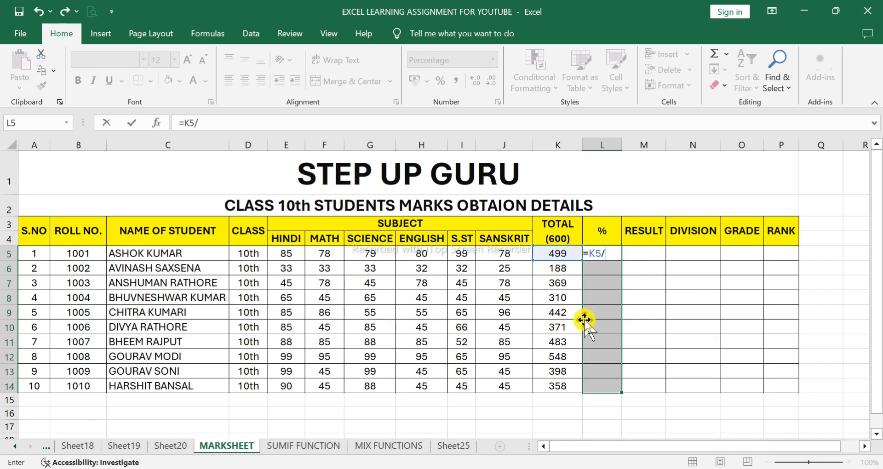
type("600")
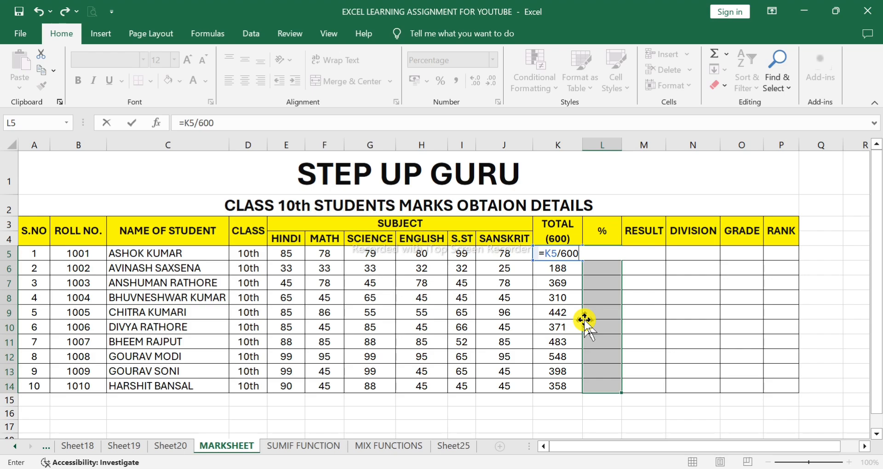
key("ctrl+Return")
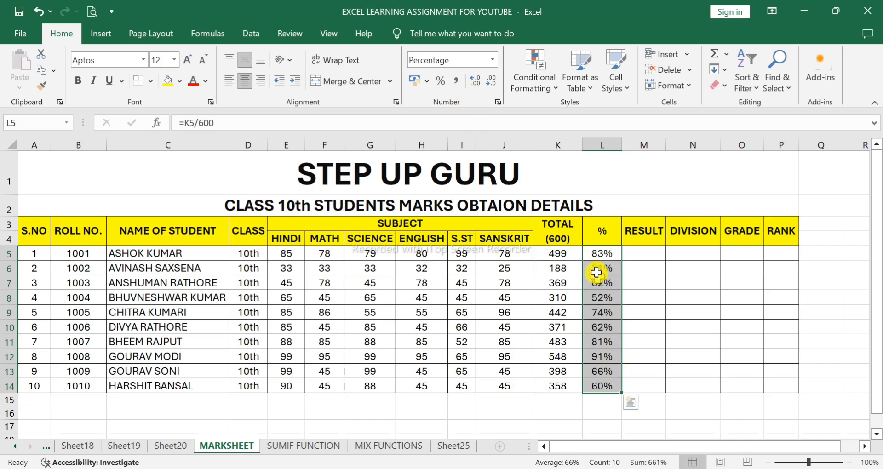
left_click(477, 81)
left_click(478, 80)
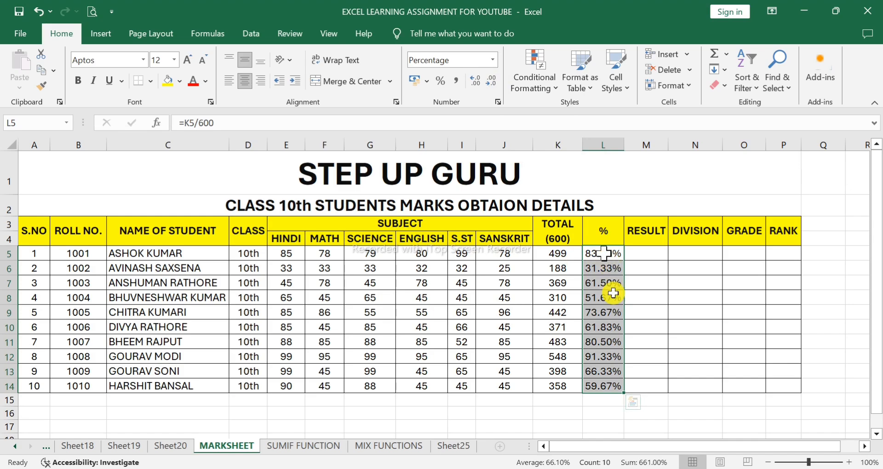
- Enter =IF(L5>=33%,"PASS","FAIL") in M5 to work out the first student's result
left_click(638, 255)
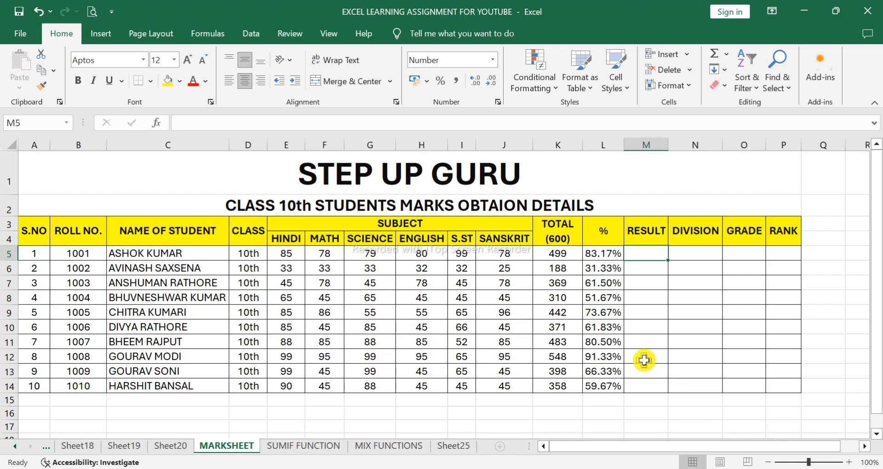
type("=IF(")
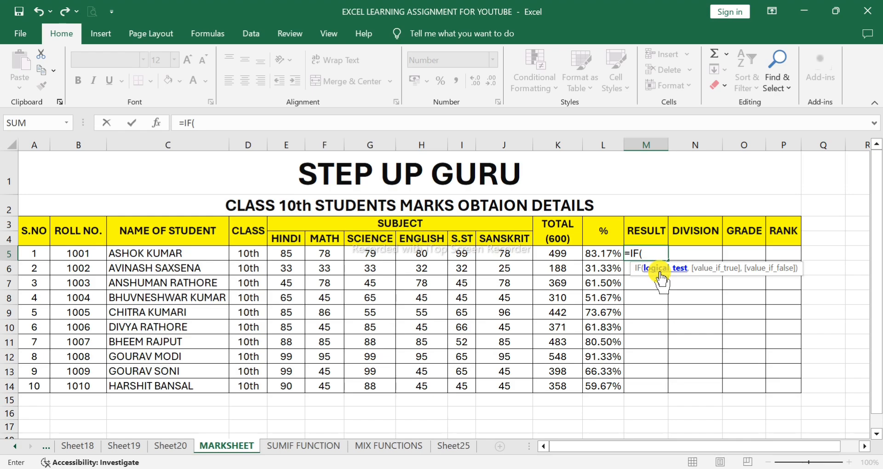
left_click(605, 261)
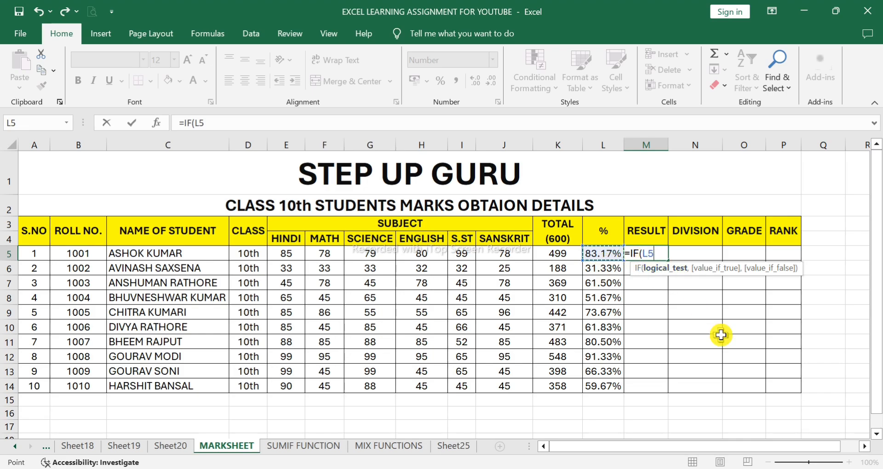
type(">=3")
type("30")
key("BackSpace")
type("3")
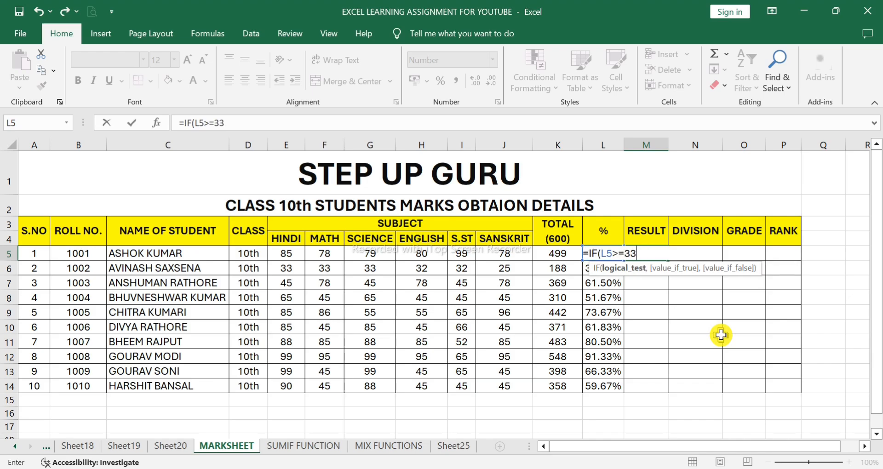
type("%")
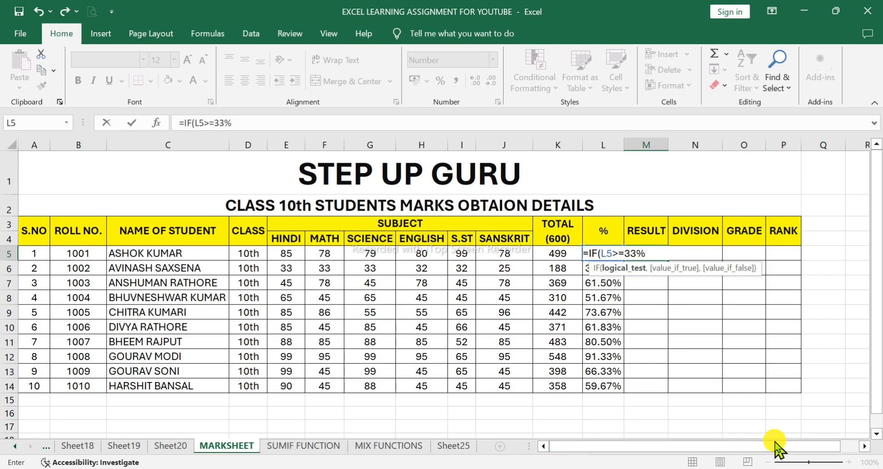
type(",")
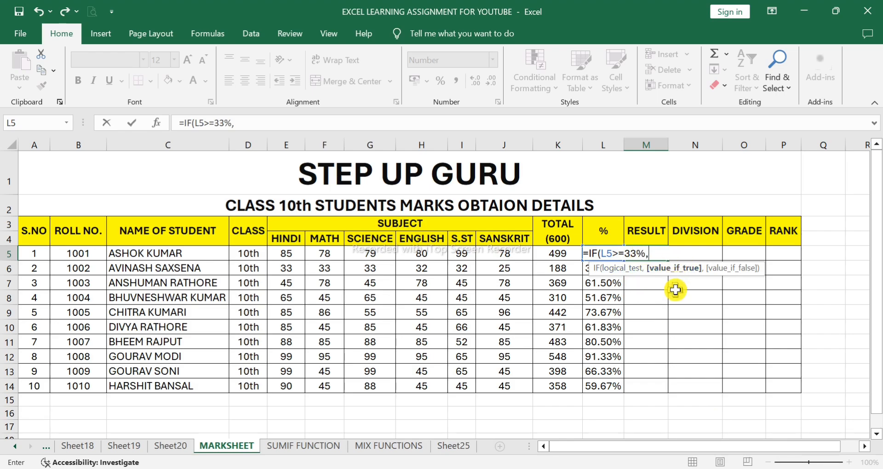
key("BackSpace")
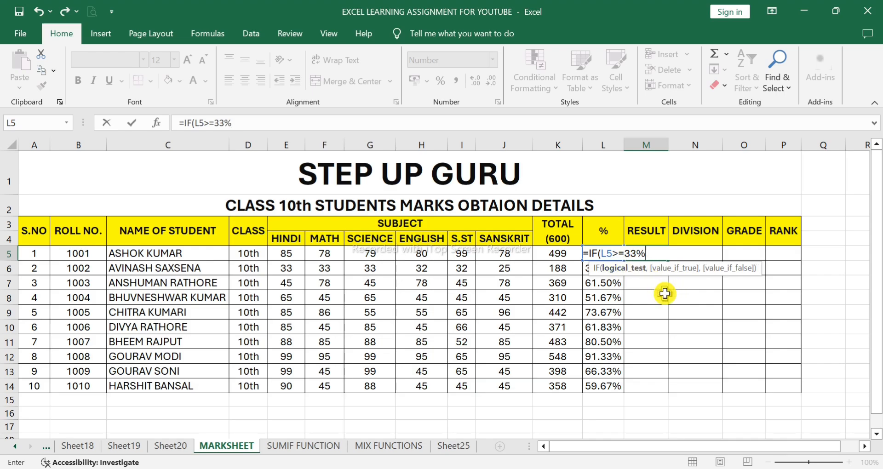
type(",")
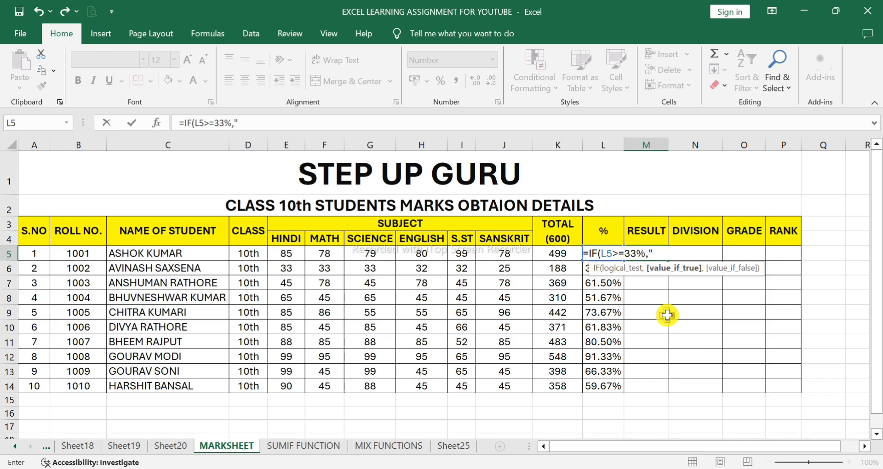
type("PASS\"")
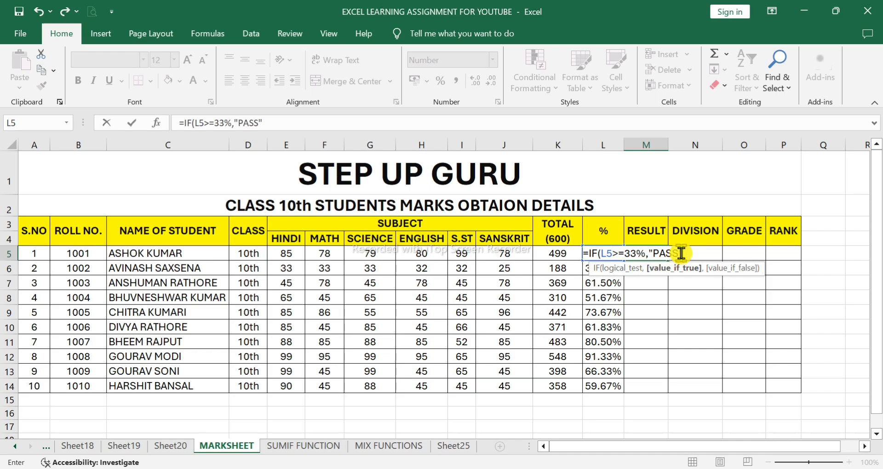
left_click_drag(681, 253, 653, 254)
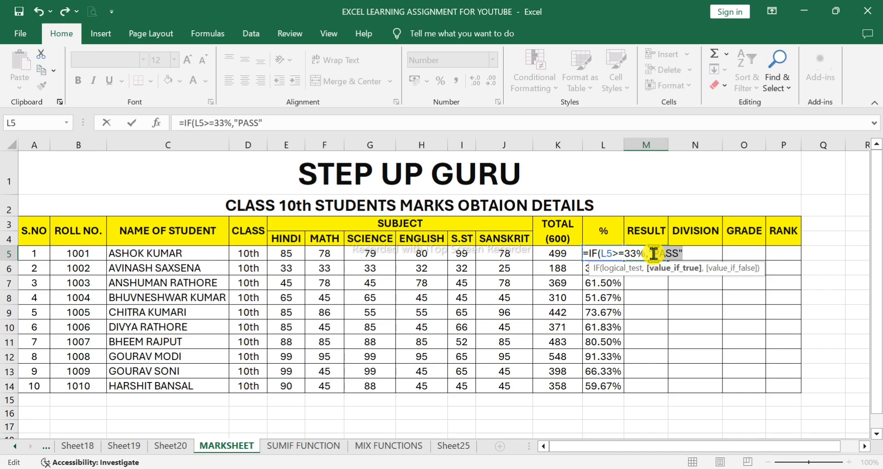
left_click(663, 252)
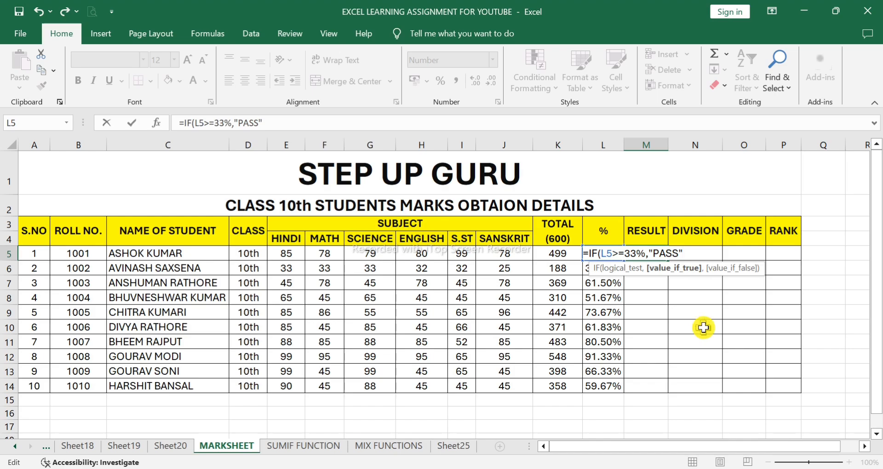
left_click_drag(686, 251, 653, 253)
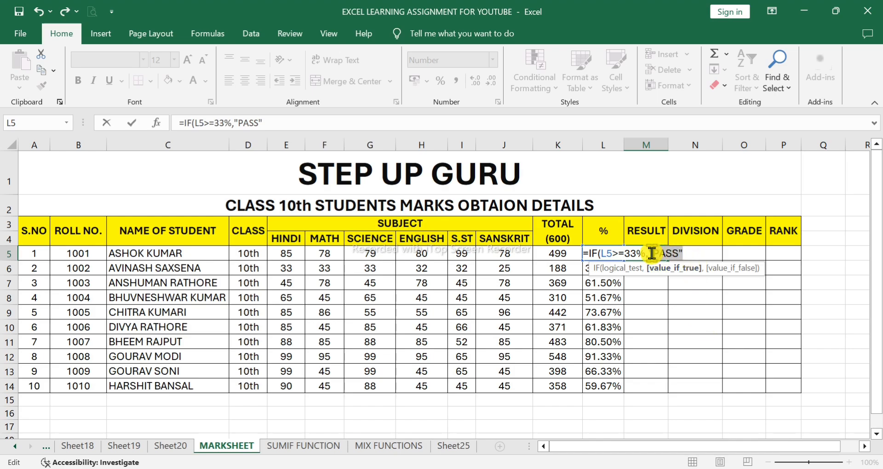
left_click(685, 253)
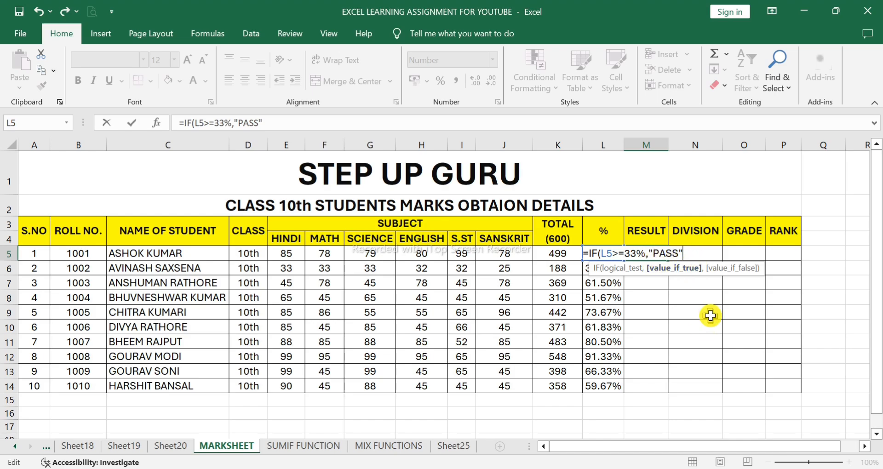
type(",")
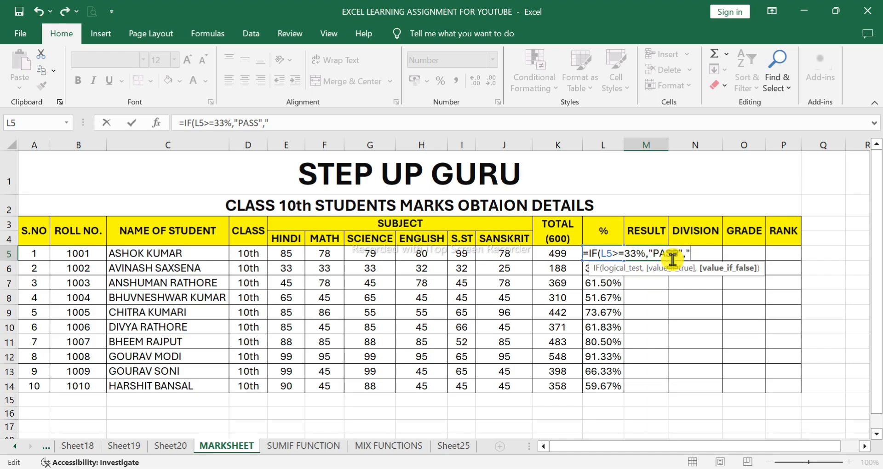
type("FAIL")
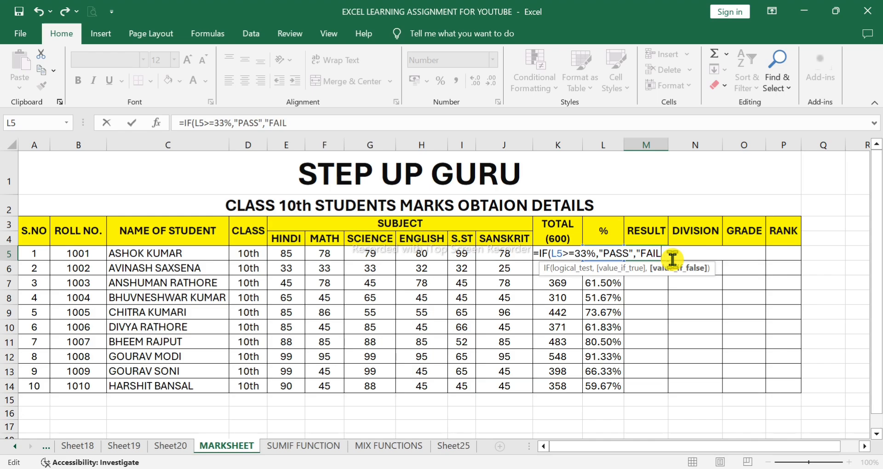
type("\")")
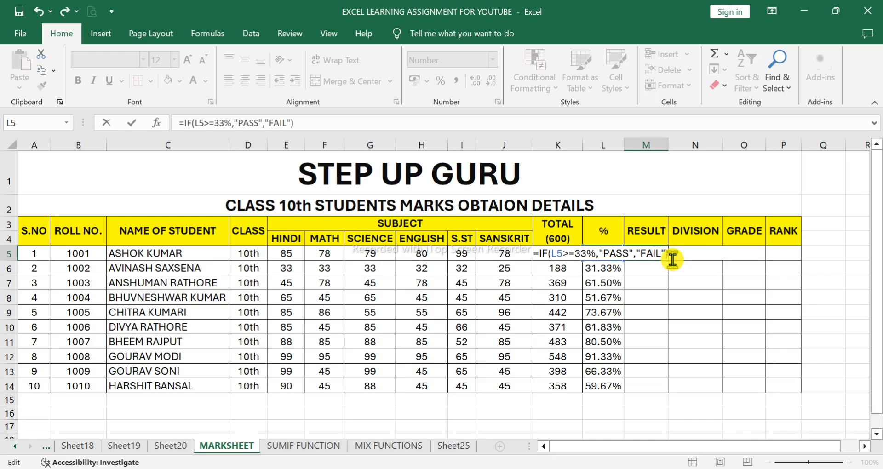
key("Return")
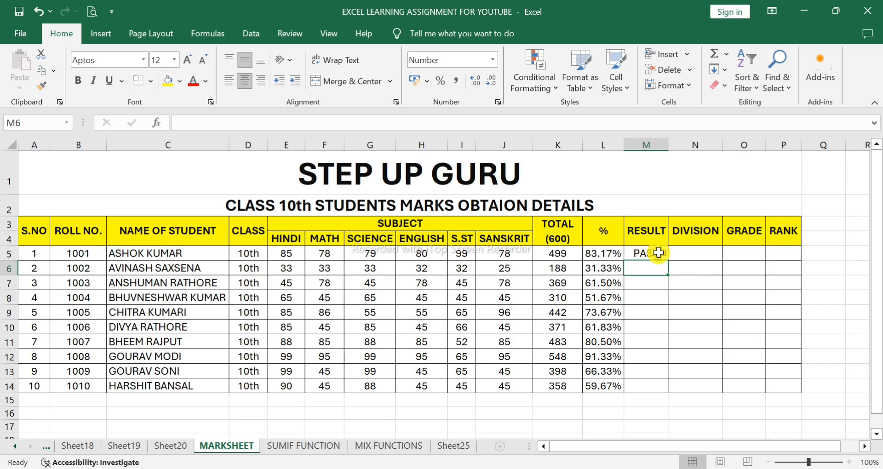
- Enter =IF(L6>=33%,"PASS","FAIL") in M6 to work out the second student's result
scroll(728, 313, "up", 4, "ctrl")
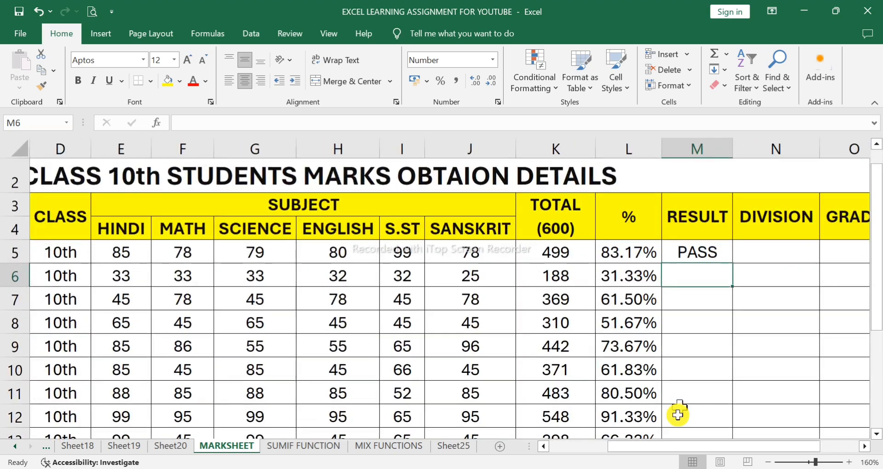
left_click_drag(645, 450, 665, 453)
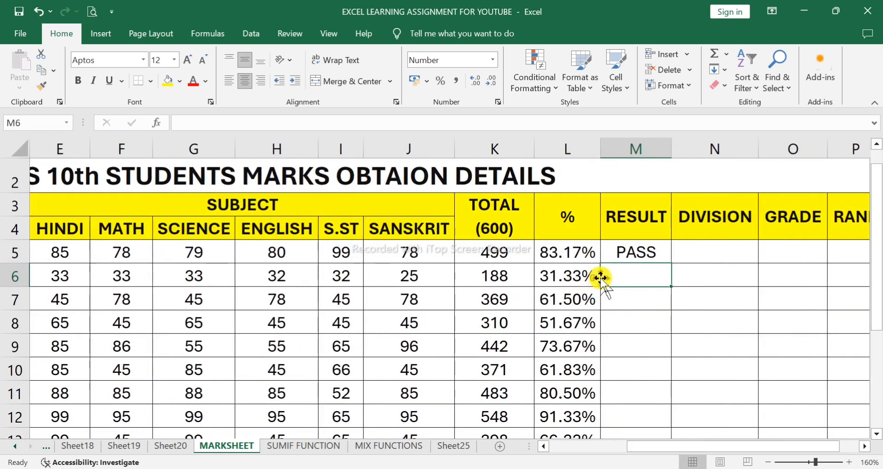
type("=IF(")
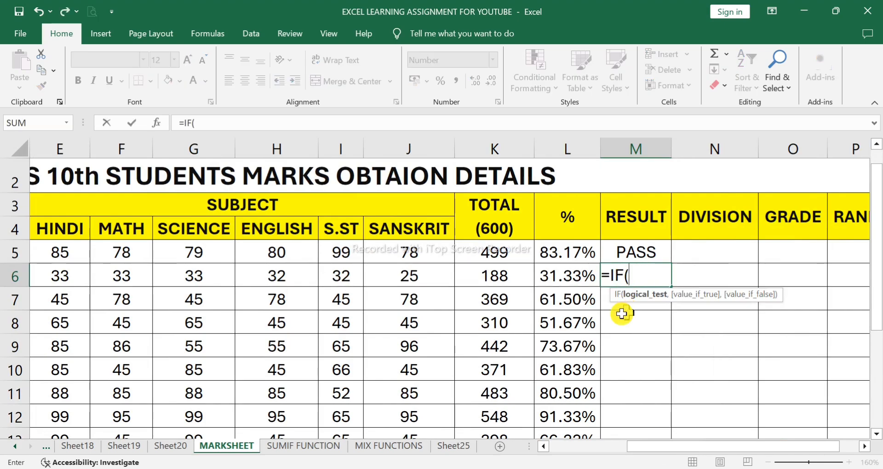
left_click(554, 280)
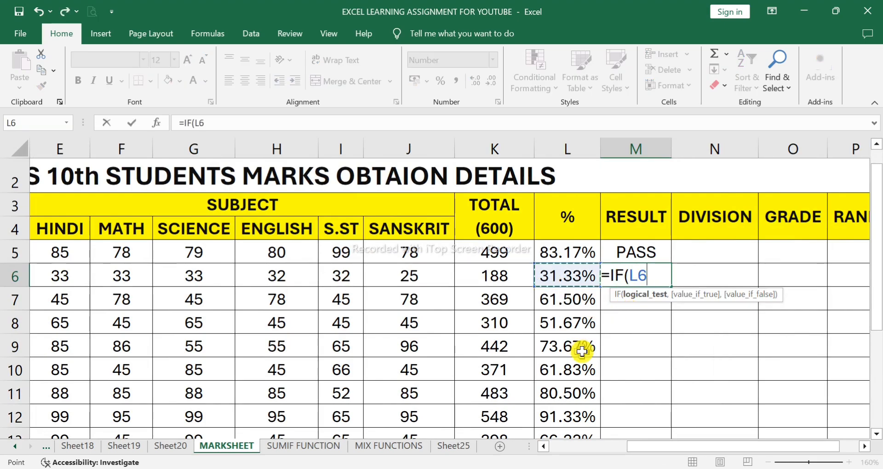
type(">=33")
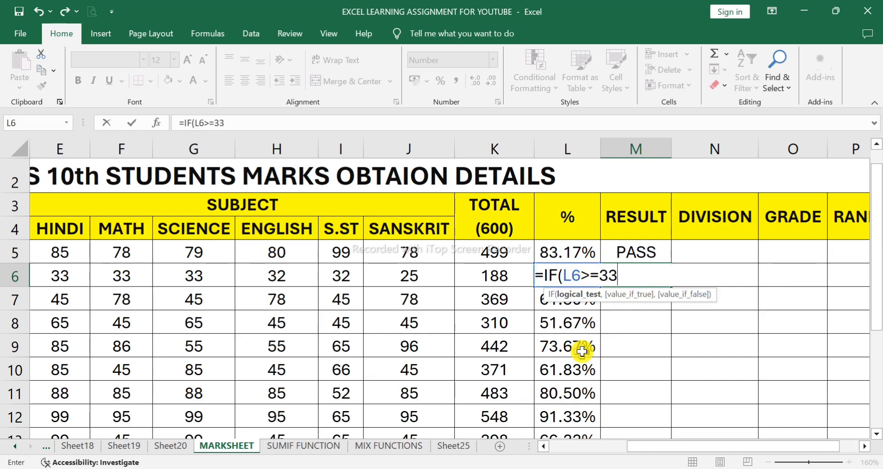
type("%")
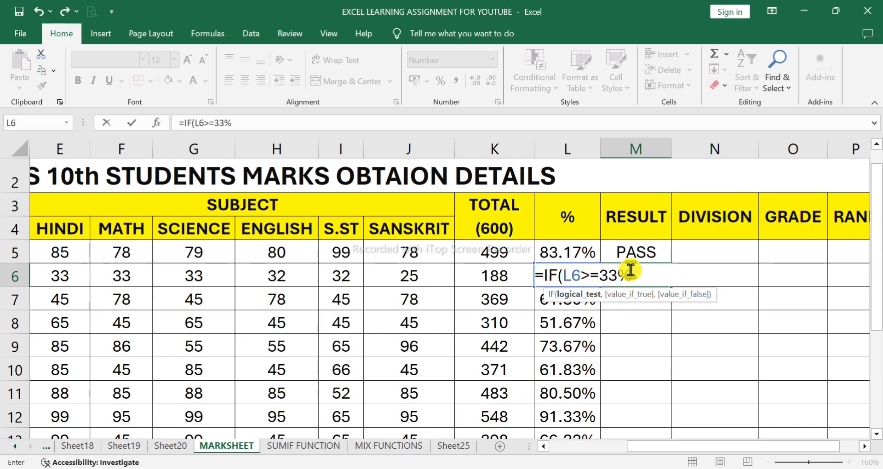
type(",\"PASS")
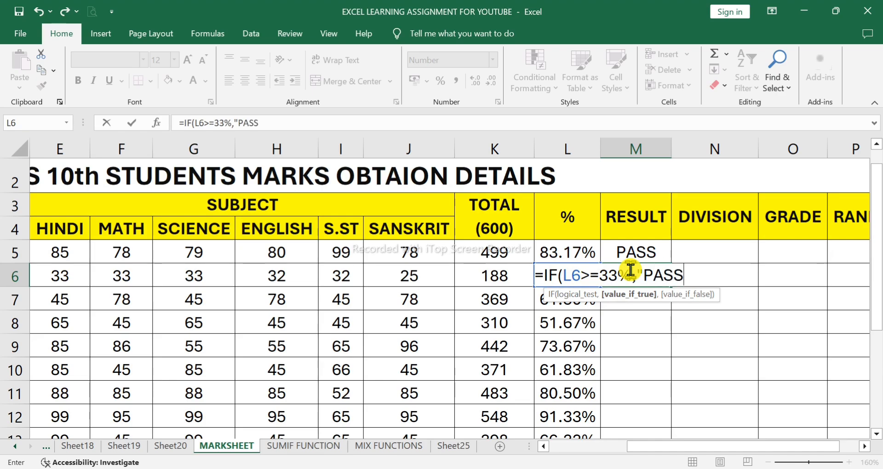
type("\",\"FAI")
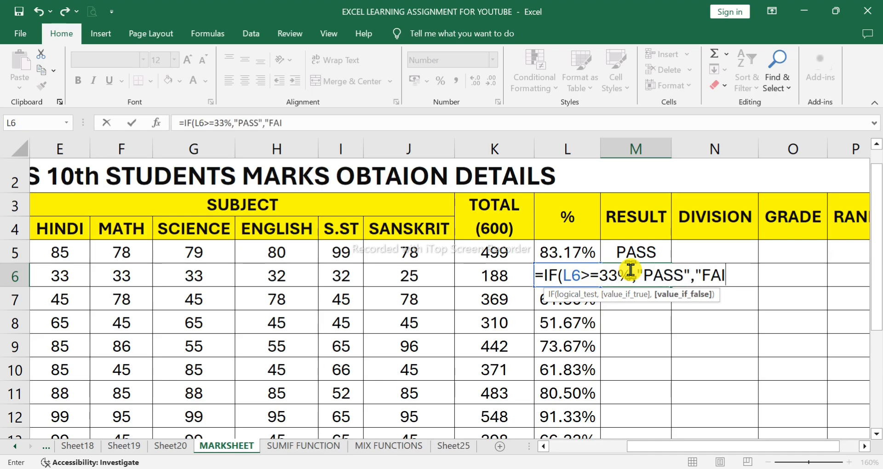
type("L\")")
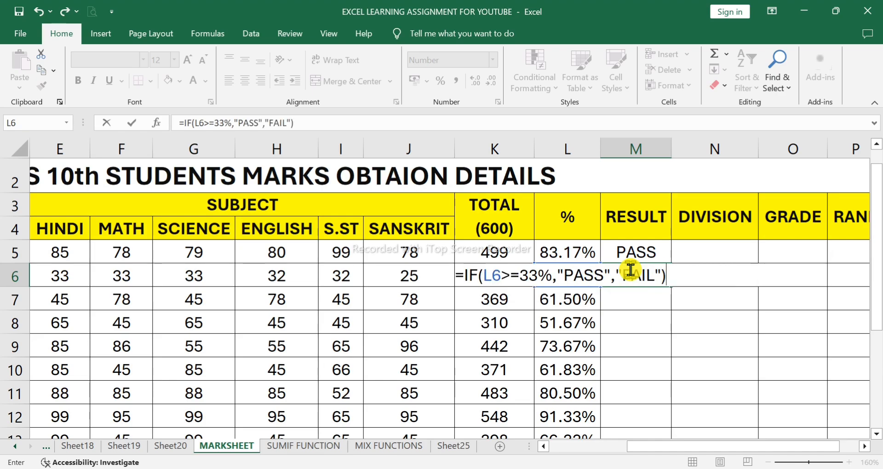
key("Return")
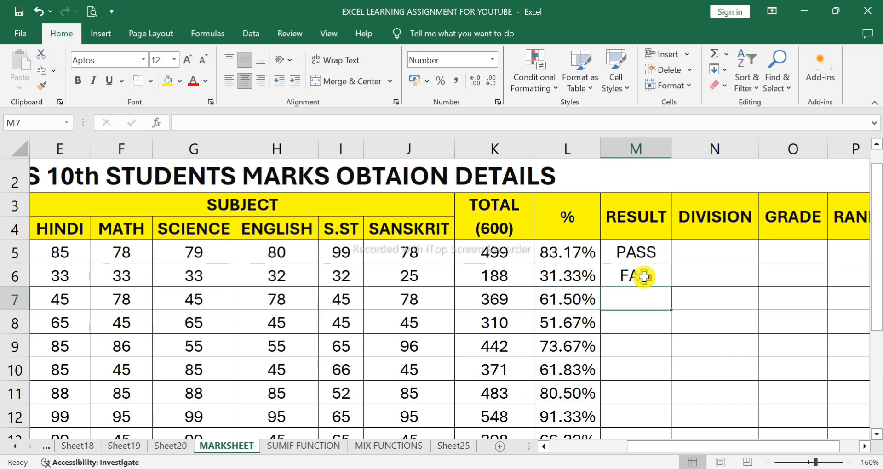
- Fill the result formula from M6 down to M14 for the remaining students
left_click(644, 277)
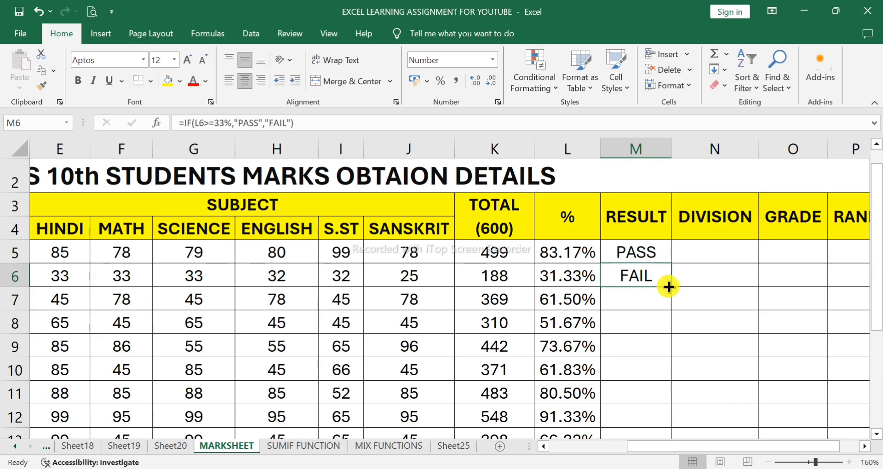
left_click_drag(671, 286, 673, 438)
scroll(649, 405, "down", 1)
scroll(635, 364, "up", 2)
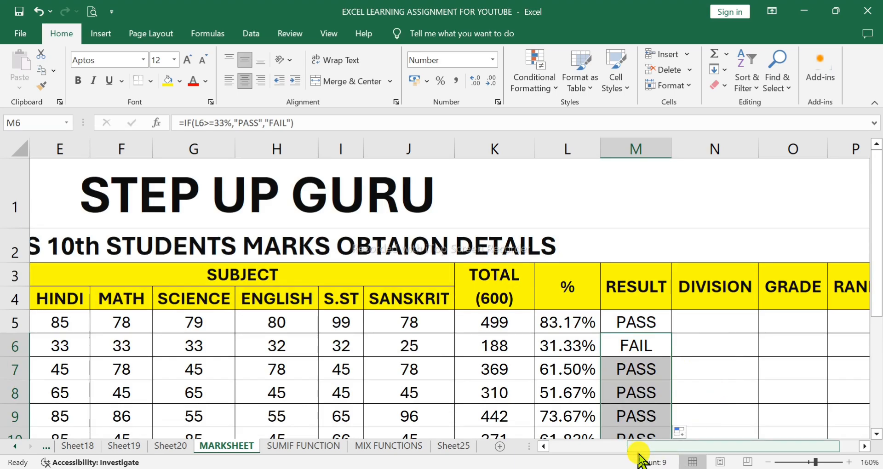
left_click_drag(642, 446, 663, 453)
scroll(640, 322, "down", 1)
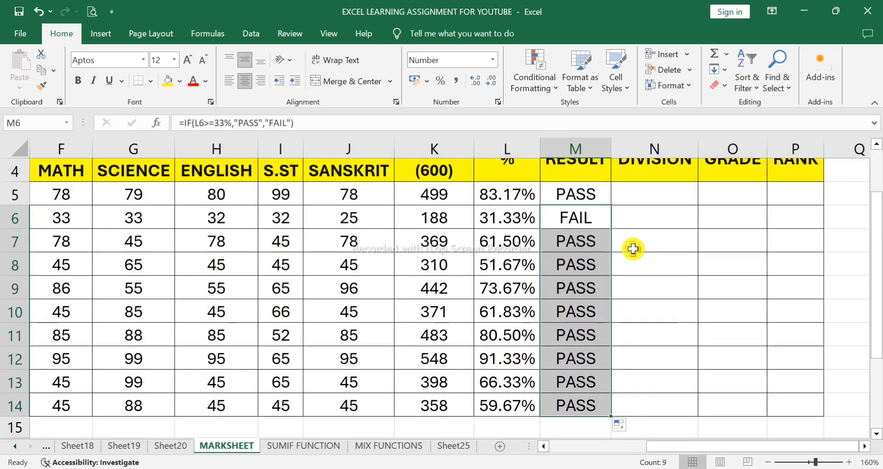
- Begin the division formula in N5 with =IF(L5>=60%,"FIRST", for the first student
left_click(526, 198)
scroll(526, 202, "up", 1)
scroll(526, 202, "up", 1)
left_click_drag(876, 310, 875, 325)
left_click(675, 260)
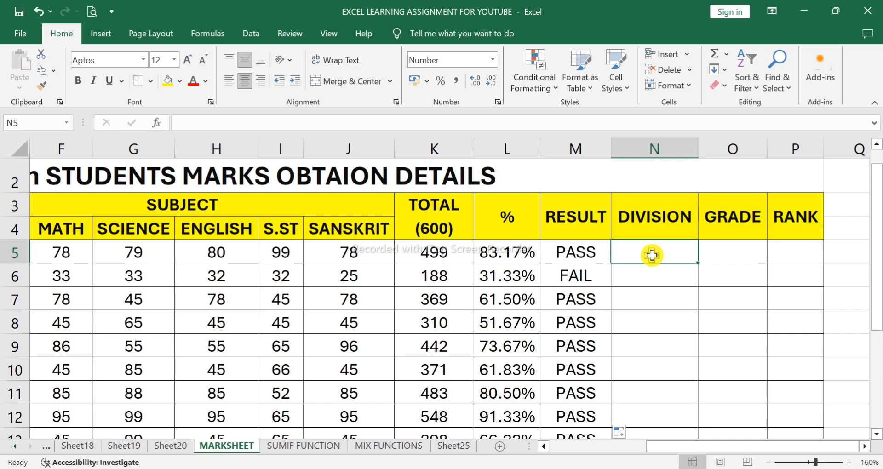
type("=IF(")
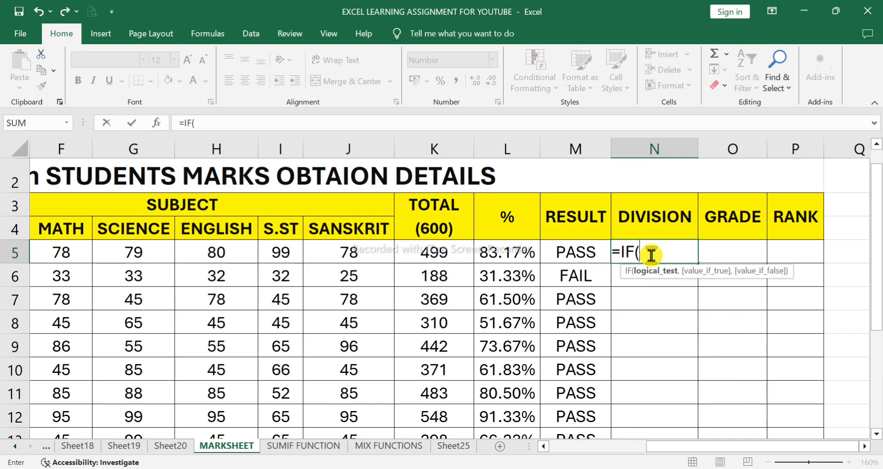
left_click(521, 251)
type(">=5")
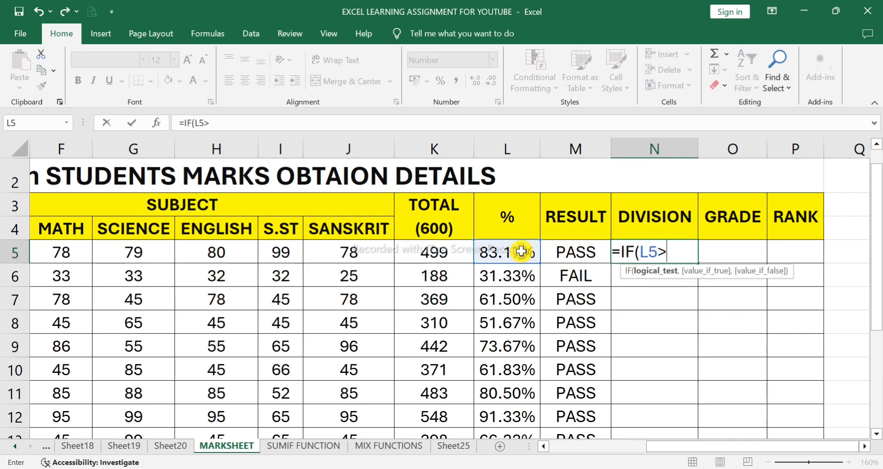
key("BackSpace")
type("60%")
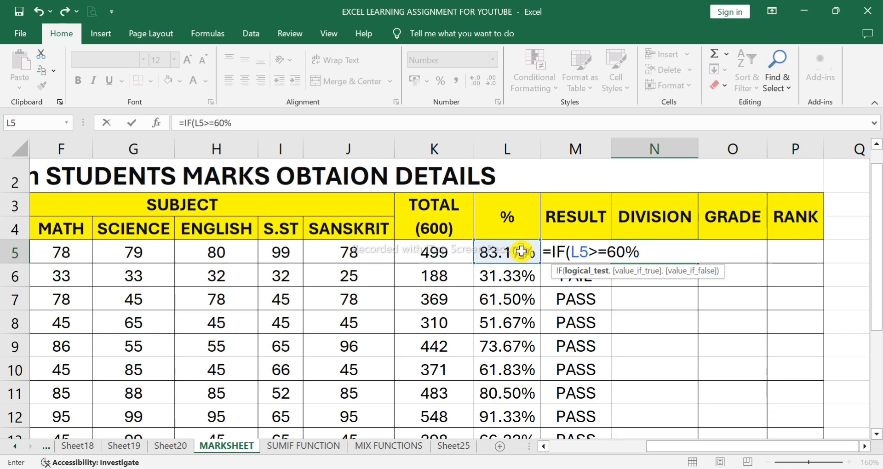
type(",\"FU")
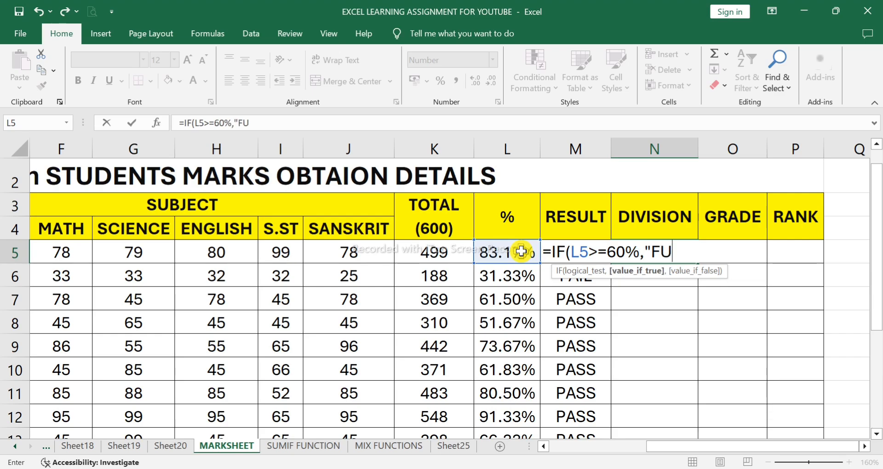
key("BackSpace")
type("IRST")
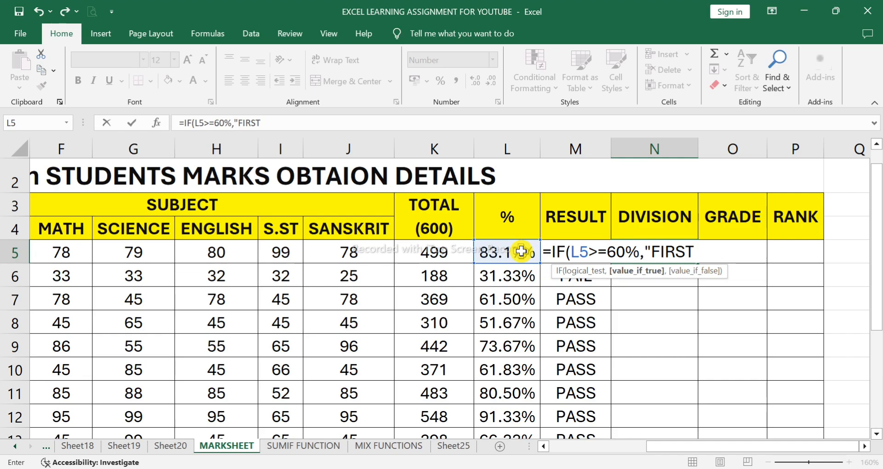
type("\"")
type(",")
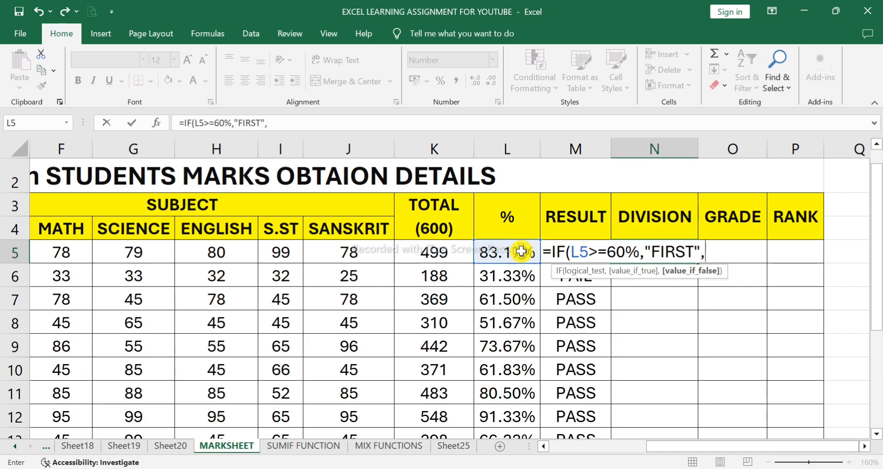
- Extend the N5 division formula with a nested IF(L5>=45%,"SECOND" condition
type("IF(")
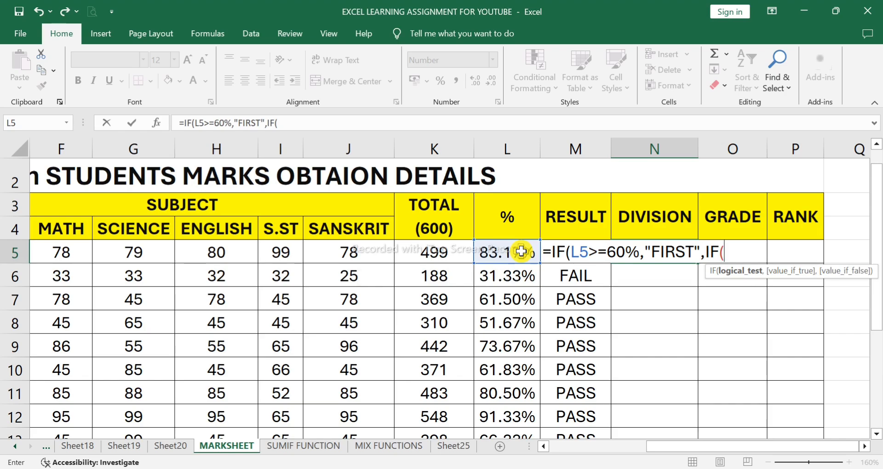
left_click(503, 253)
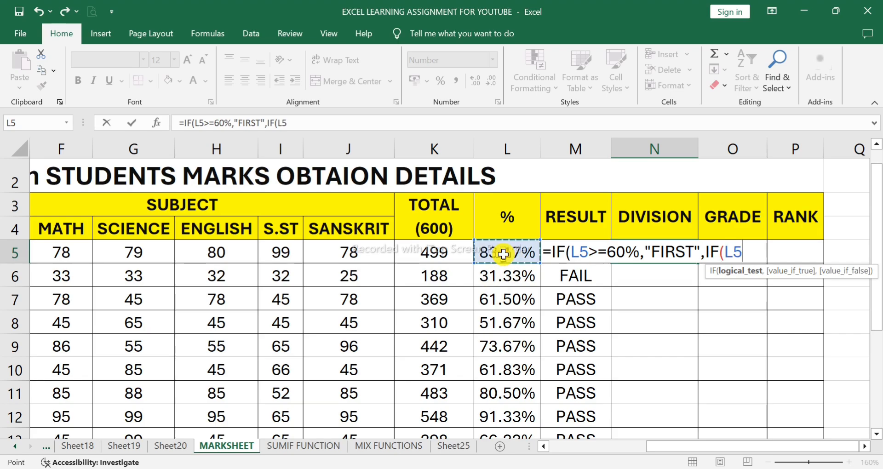
type(">=4")
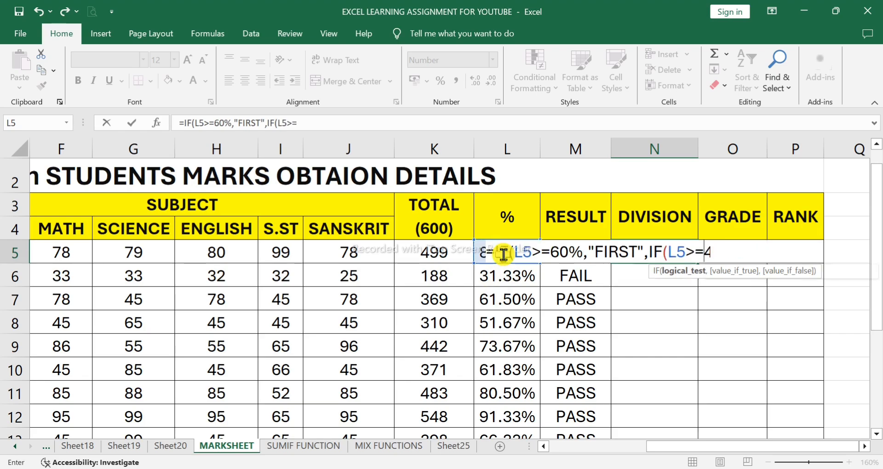
type("5%")
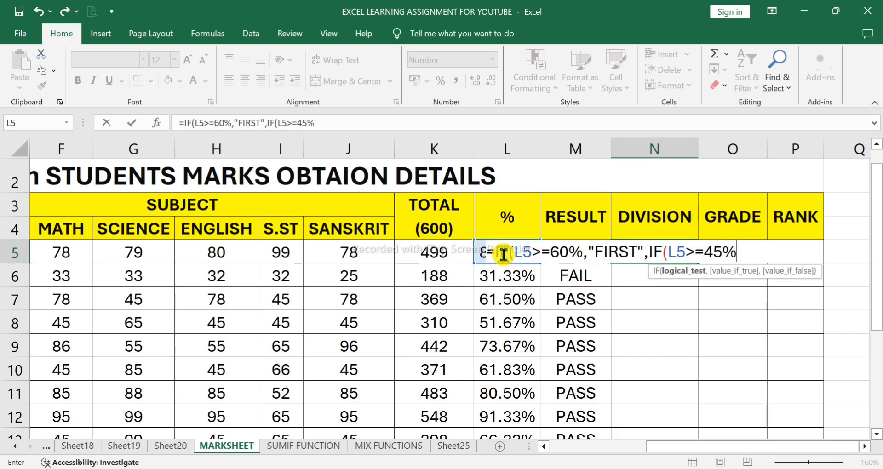
type(",")
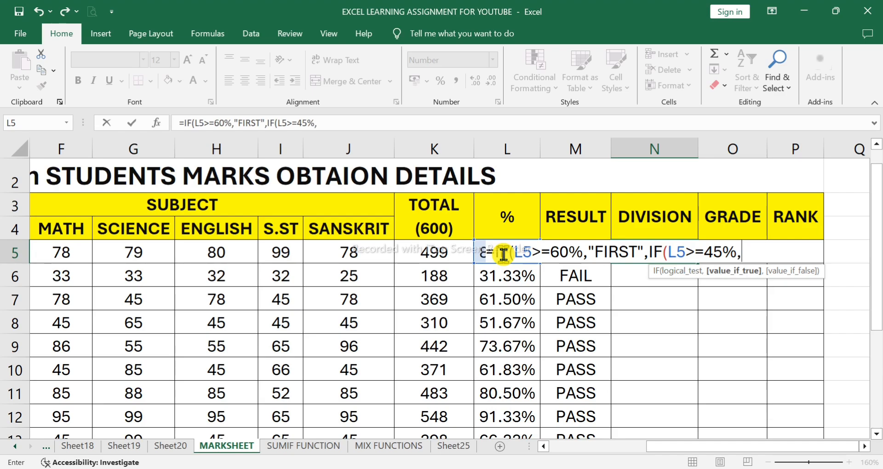
type("\"SECON")
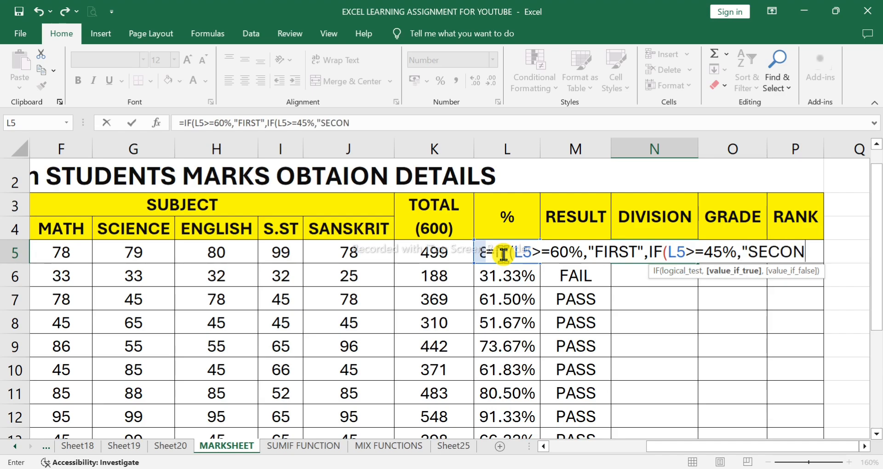
type("D\"")
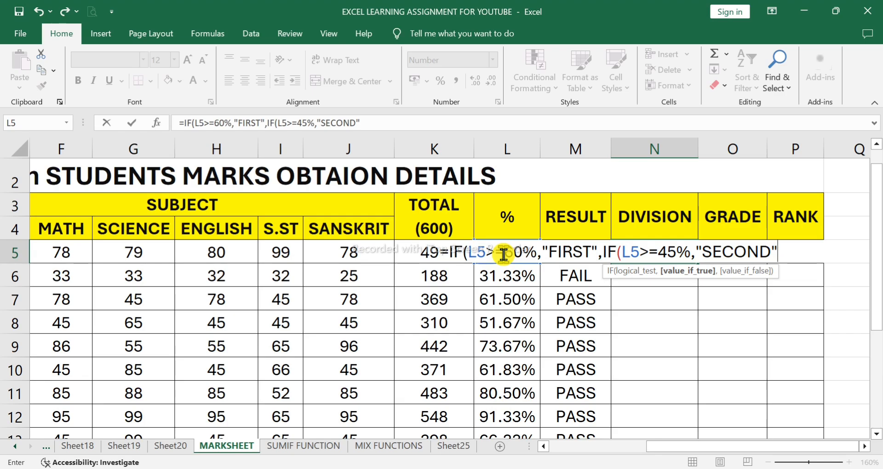
- Add a third nested condition, IF(L5>=33%,"THIRD", to the division formula in N5
type(",IF(")
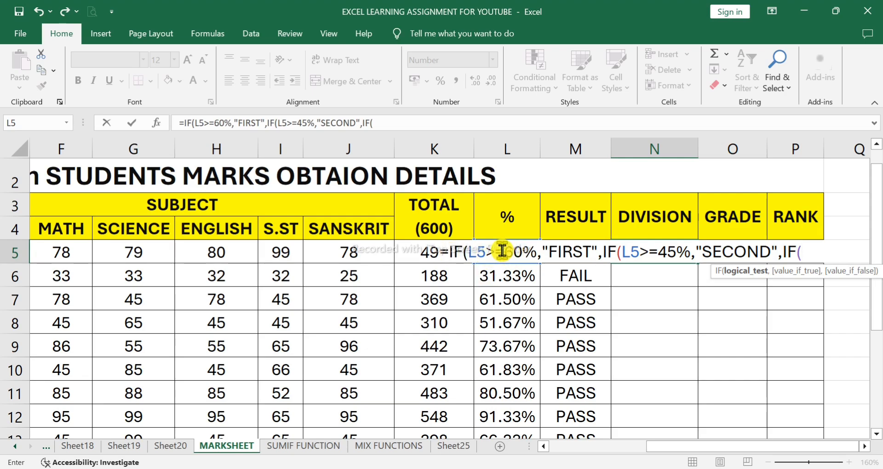
type("L5")
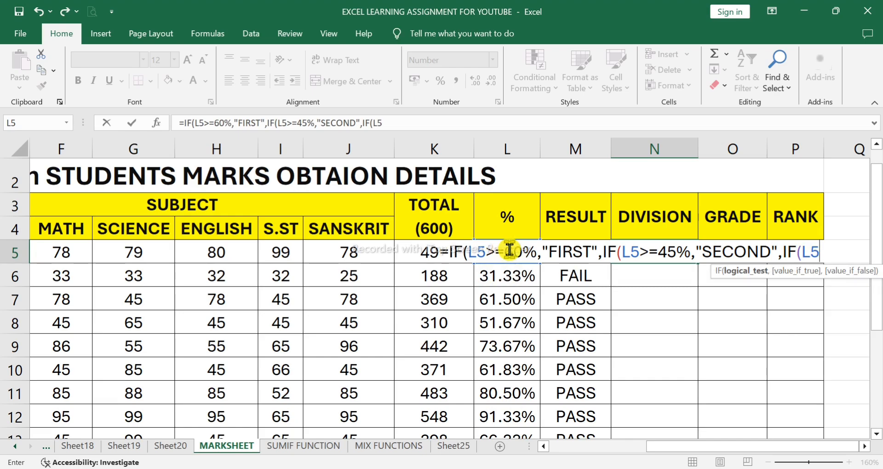
type(">=33%")
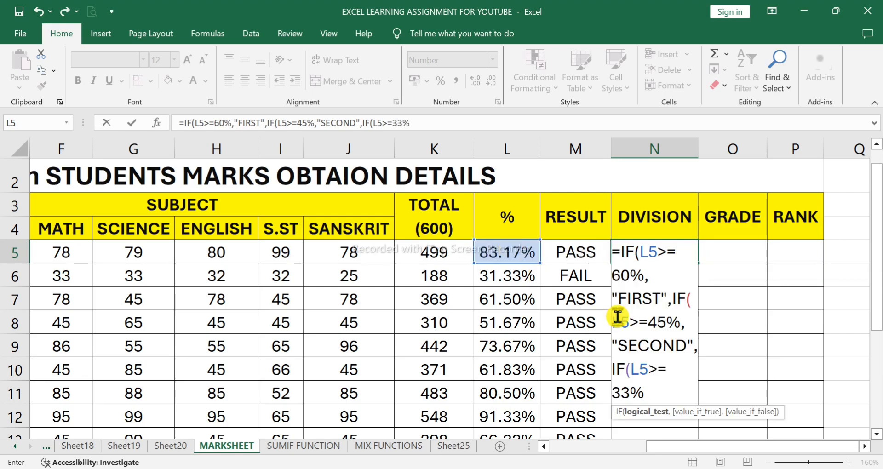
type(",")
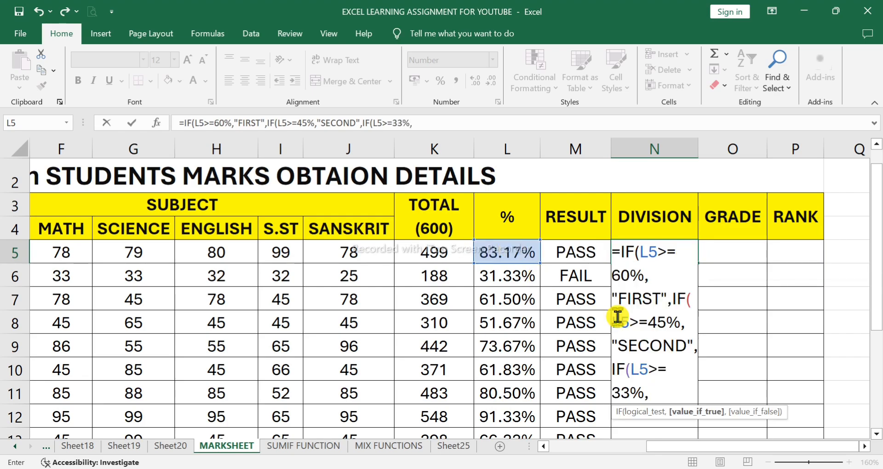
type("\"THIRD")
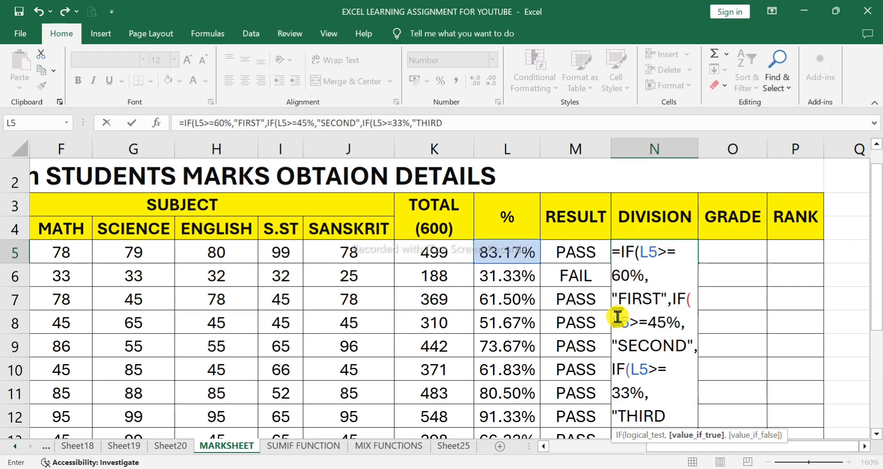
type("\"")
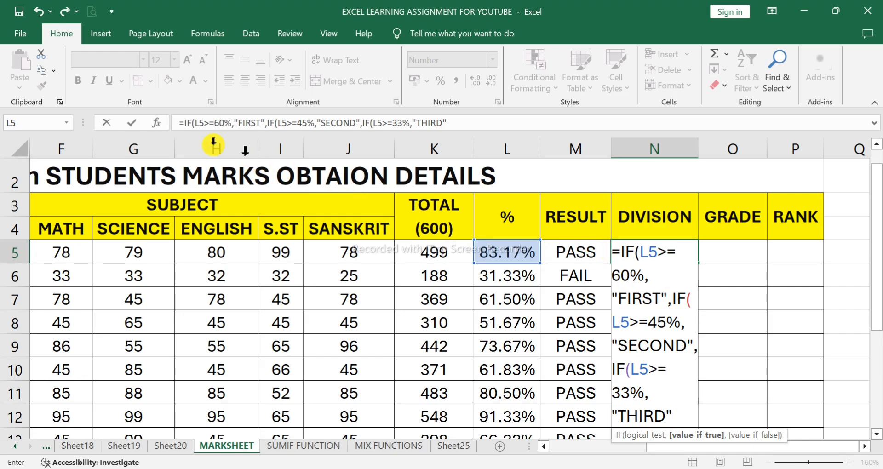
- Review the FIRST, SECOND and THIRD conditions in the N5 division formula one by one
left_click_drag(177, 123, 263, 125)
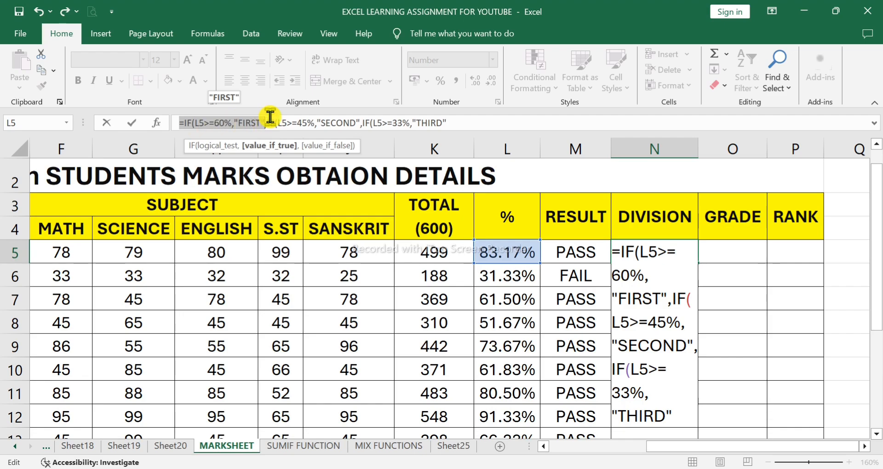
left_click_drag(267, 122, 357, 125)
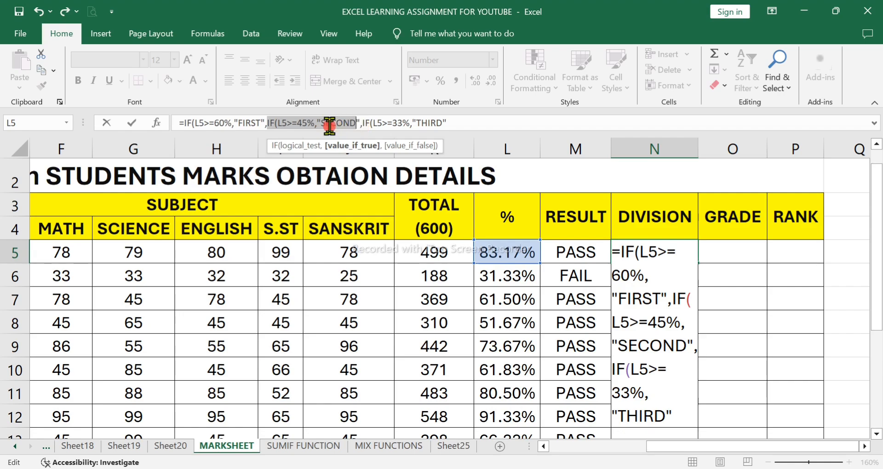
left_click(357, 124)
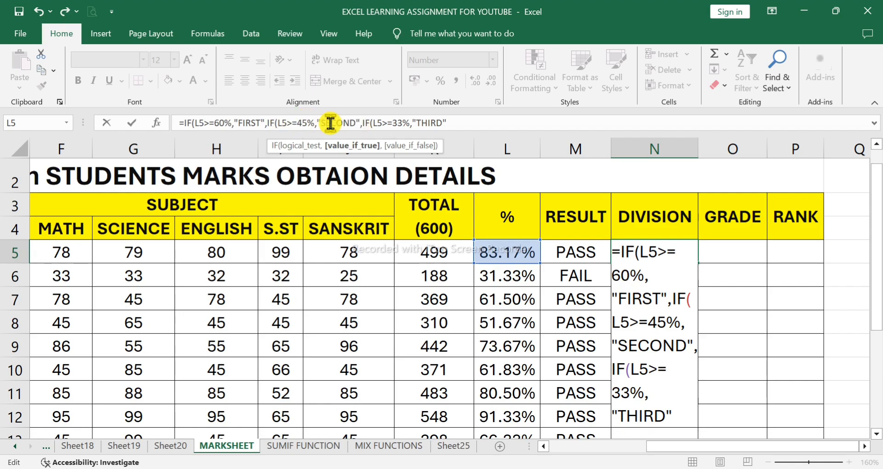
left_click(293, 123)
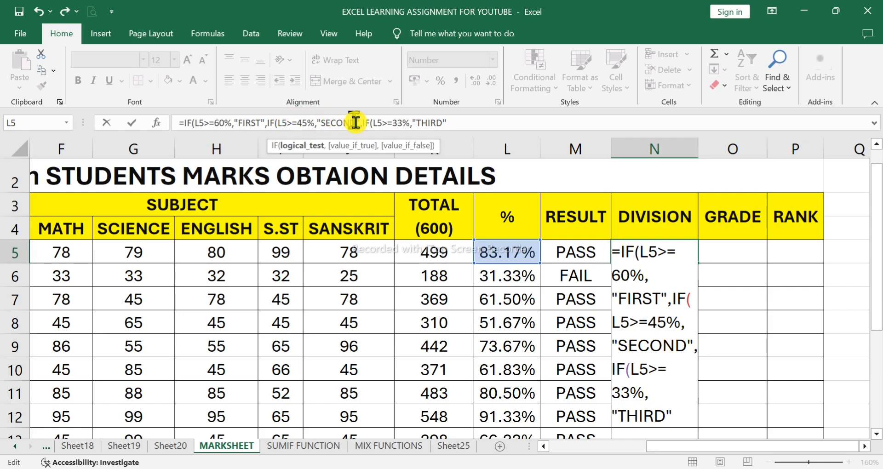
left_click_drag(364, 124, 441, 133)
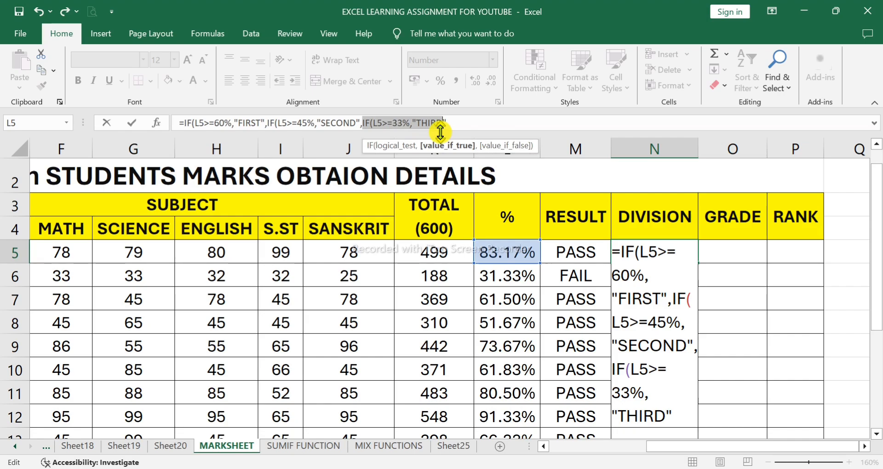
left_click(373, 123)
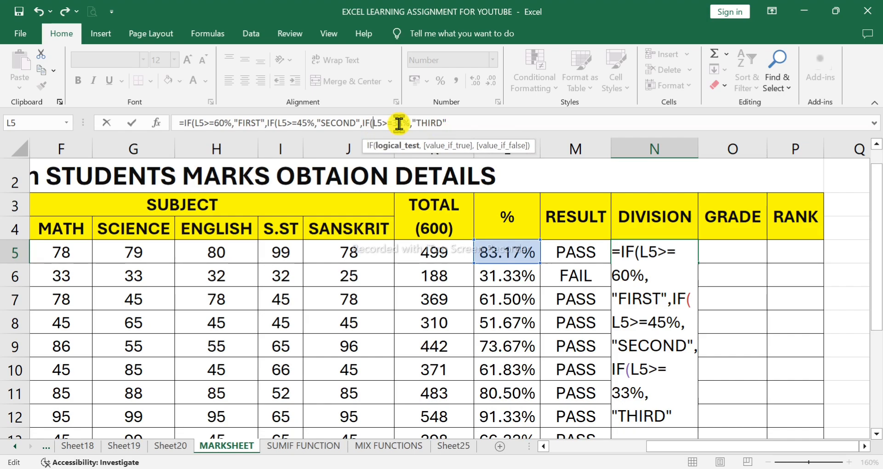
- Complete the N5 division formula with "FAIL" as the final alternative and three closing parentheses, and enter it
left_click(465, 122)
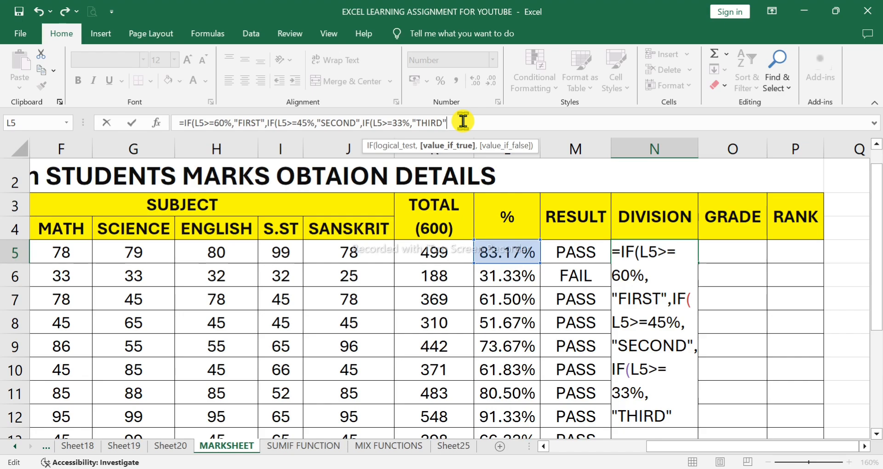
type(",\"F")
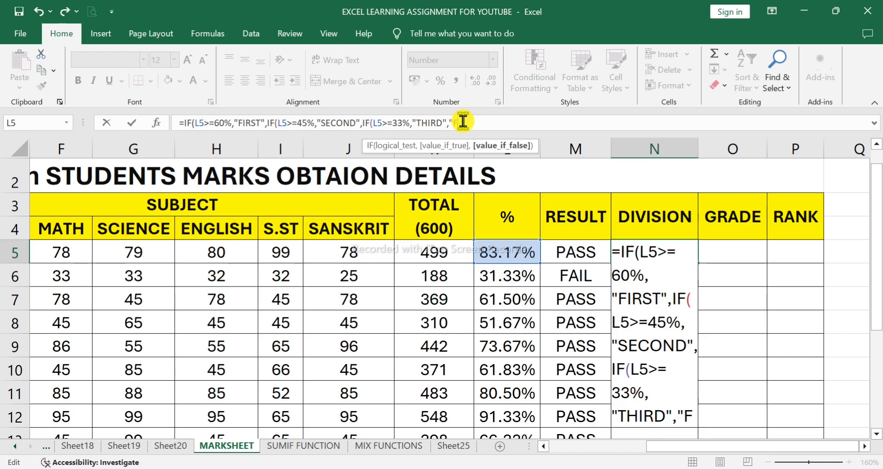
type("AIL")
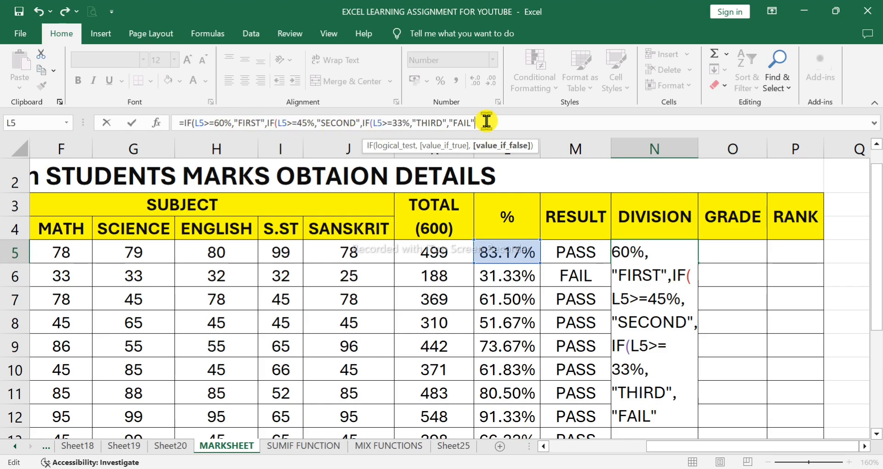
type(")))")
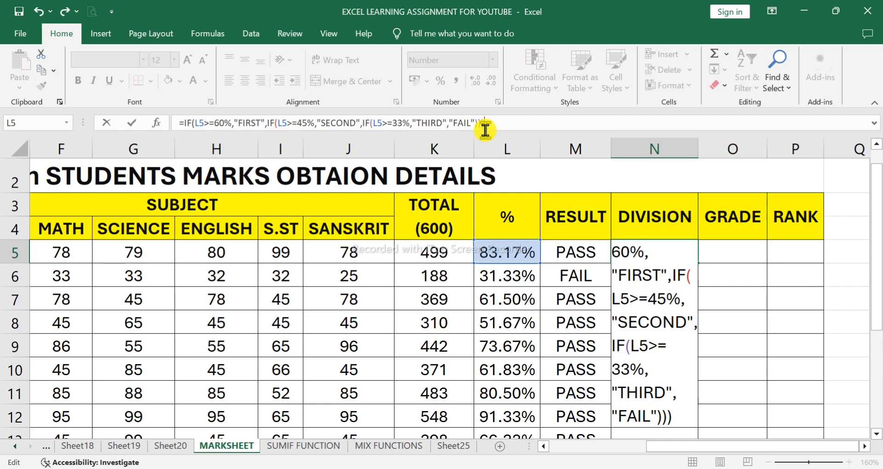
key("Return")
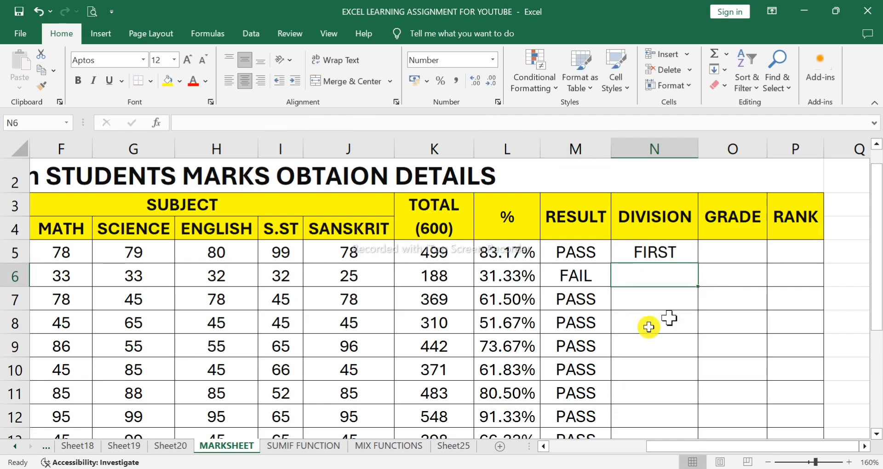
- Fill the division formula from N5 down to N14 for the remaining students
left_click(644, 250)
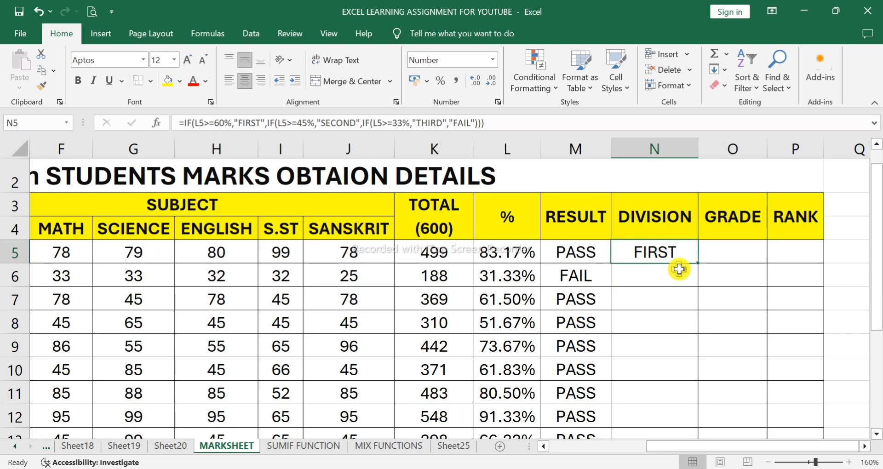
scroll(677, 266, "down", 1)
left_click_drag(698, 181, 687, 391)
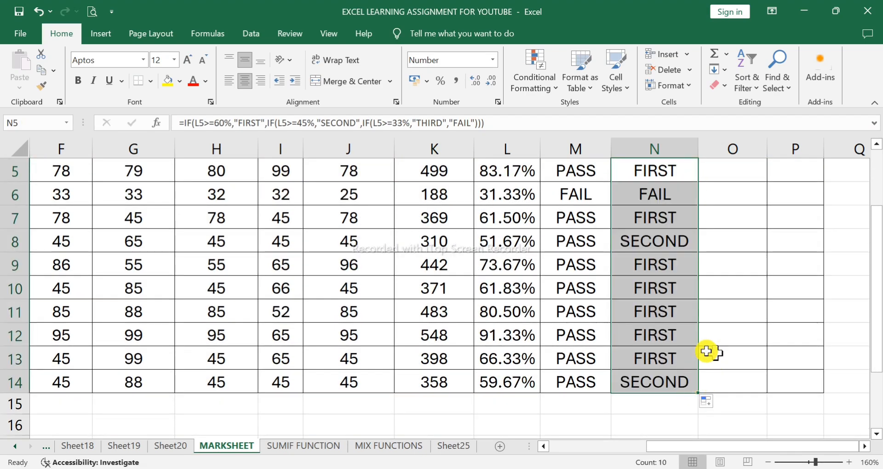
- Start the grade formula in O5 with the condition IF(L5>=90%,"A", followed by a nested IF
scroll(684, 343, "up", 1)
left_click(724, 257)
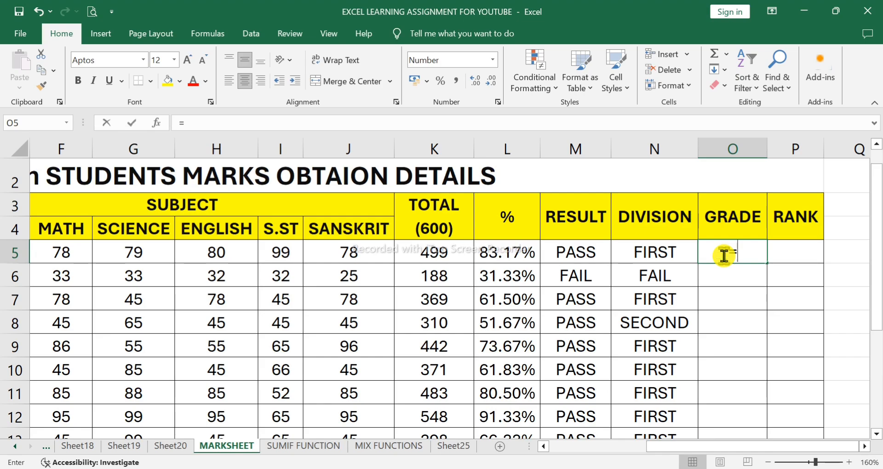
type("=IF(")
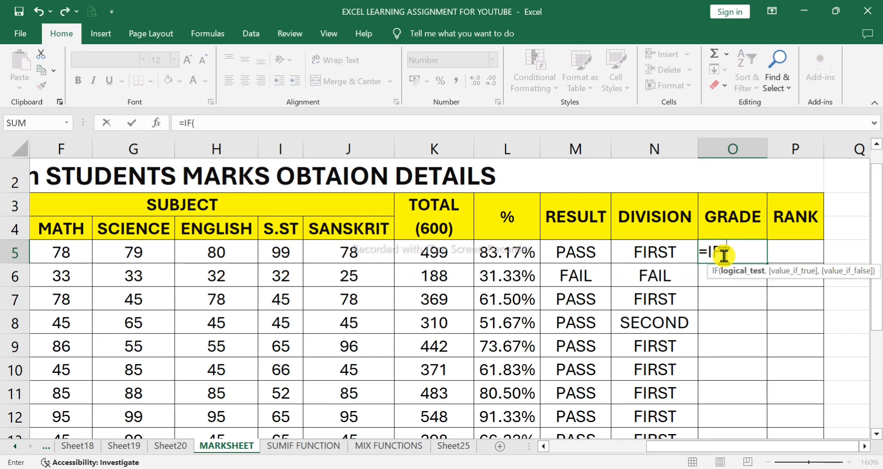
left_click(510, 250)
type(">=")
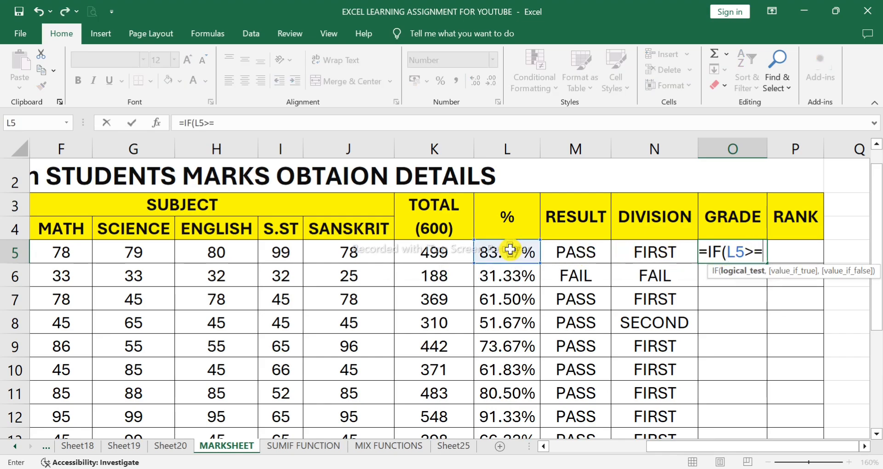
type("90%")
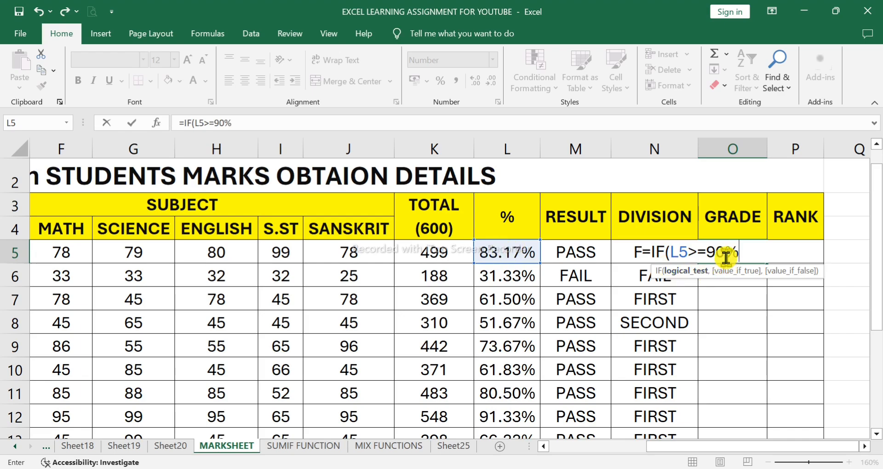
left_click(747, 252)
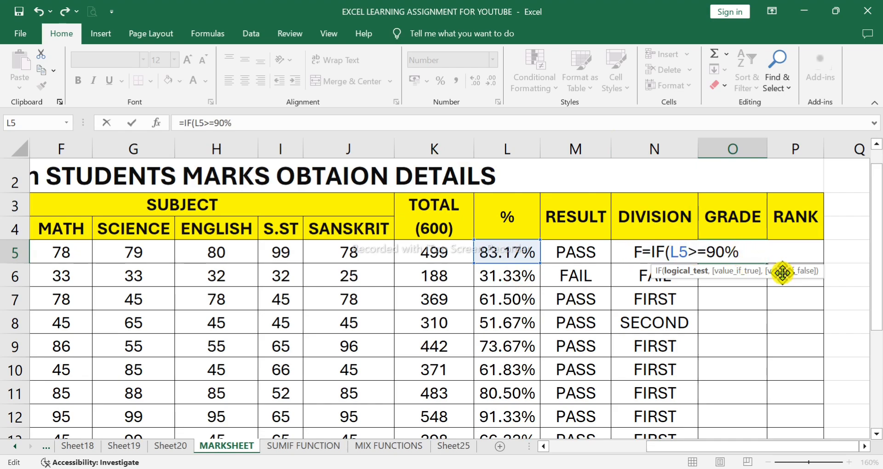
type(",\"")
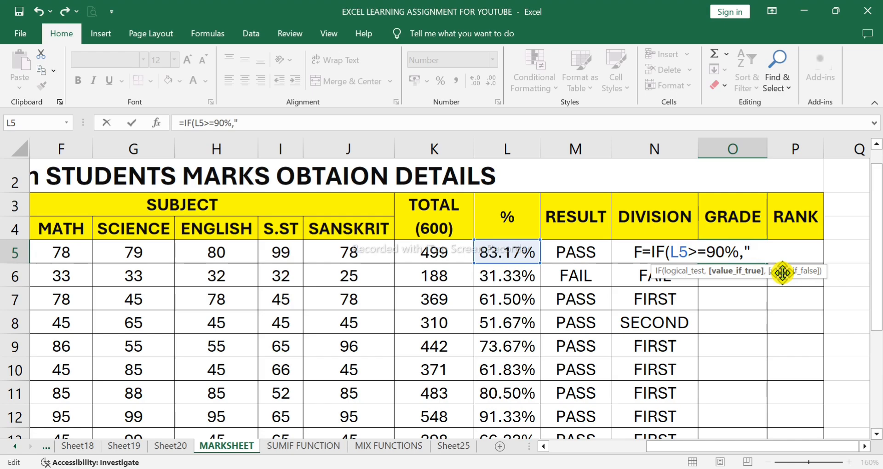
type("A\",IF")
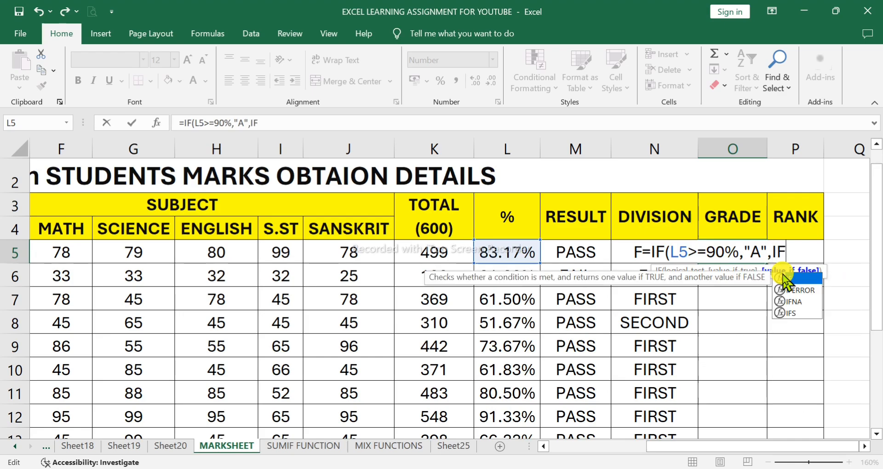
- Set the second condition of the O5 grade formula to IF(L5>=75%,"B"
double_click(785, 277)
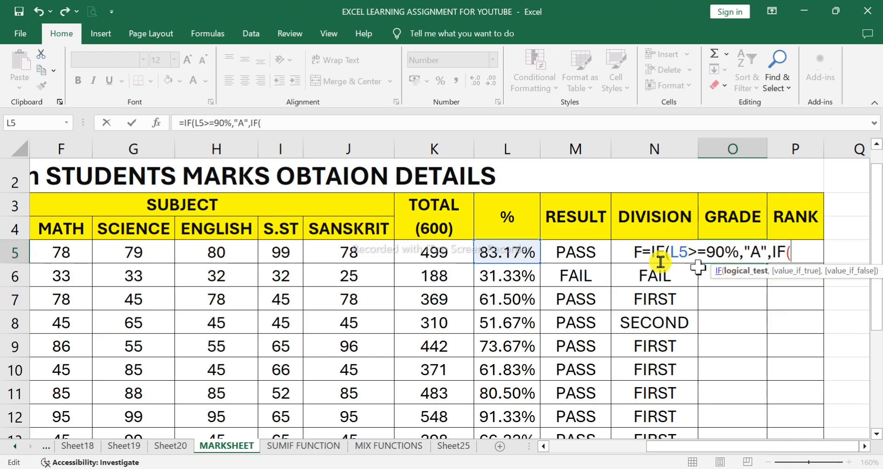
left_click(505, 252)
type(">=")
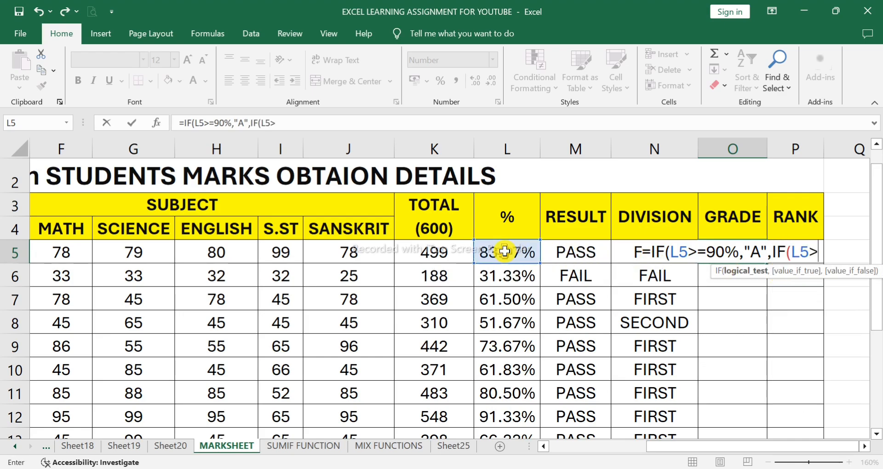
type("75")
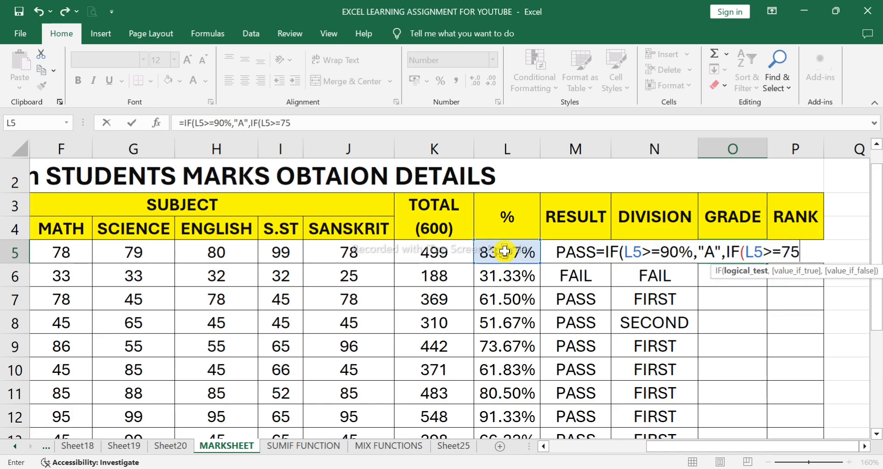
type("%,\"B")
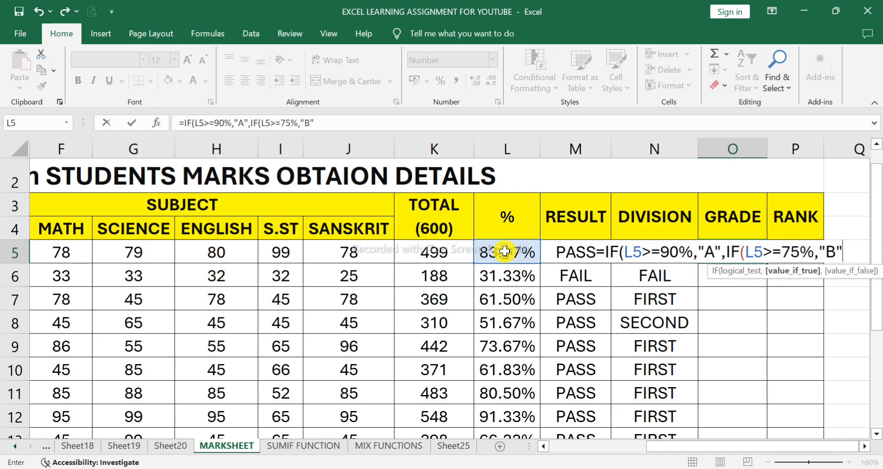
- Add a third nested condition, IF(L5>=45%,"C", to the grade formula in O5
type("\",IF(")
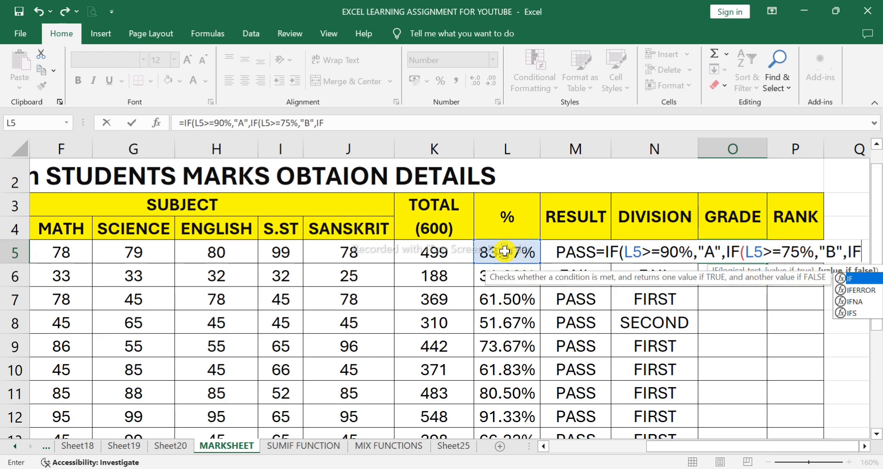
left_click(502, 247)
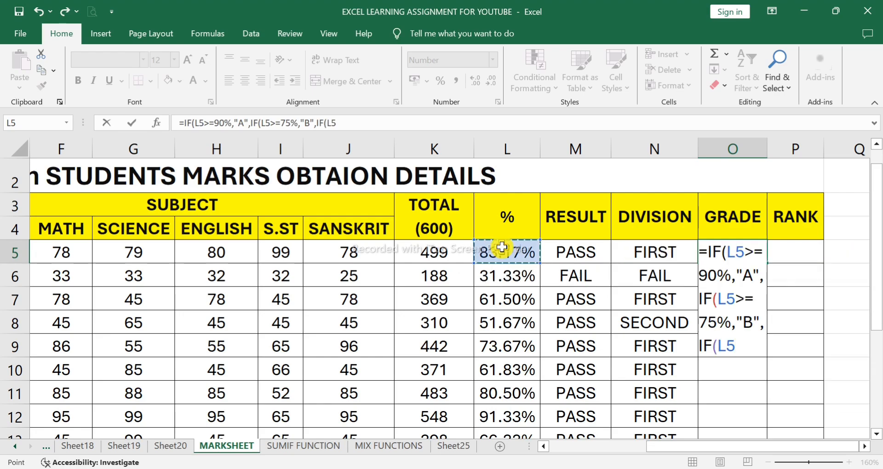
type(">=45")
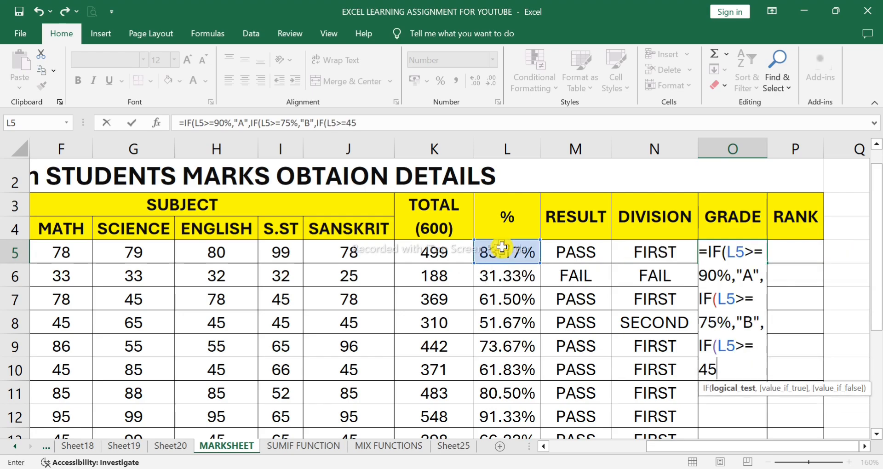
type("%,\"")
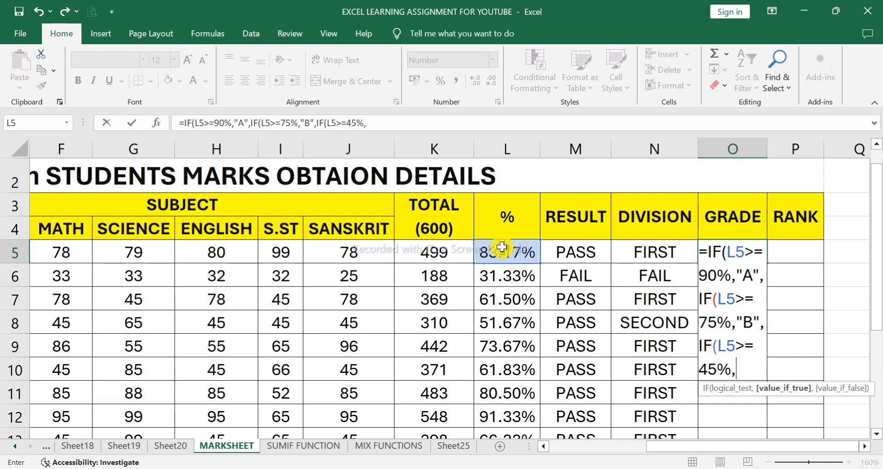
type("C\"")
- Add a fourth nested condition, IF(L5>=33%,"D", to the grade formula in O5
type(",IF")
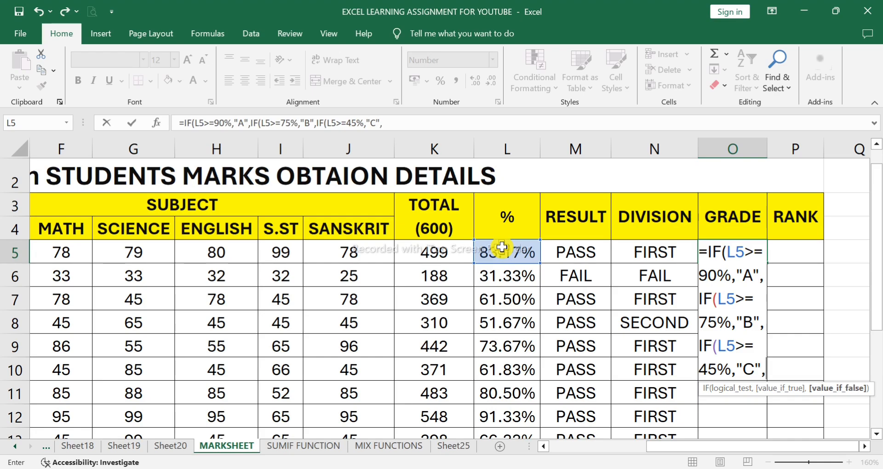
type("(")
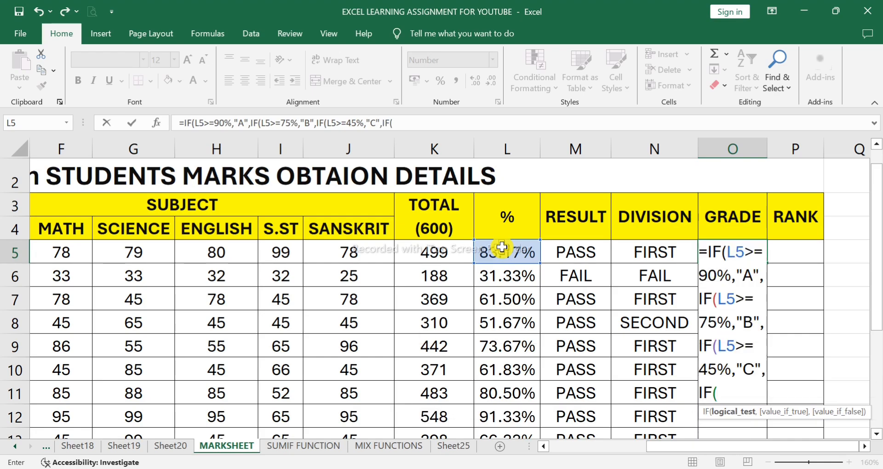
left_click(506, 248)
type(">=33%")
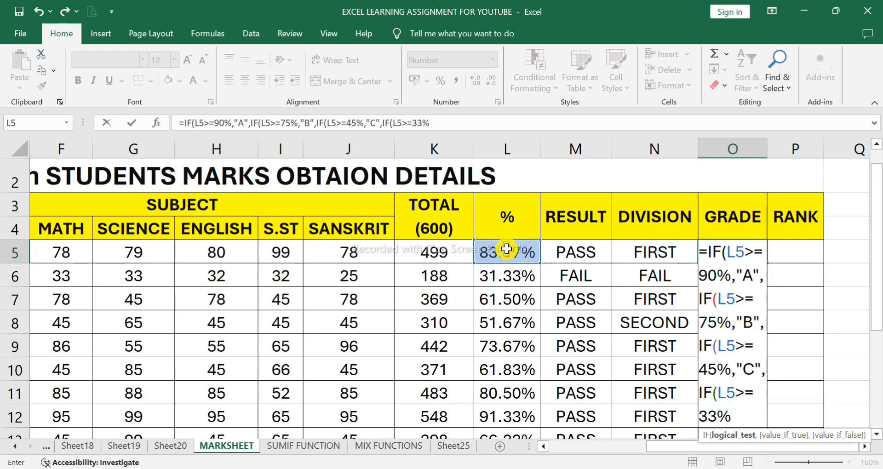
type(",\"")
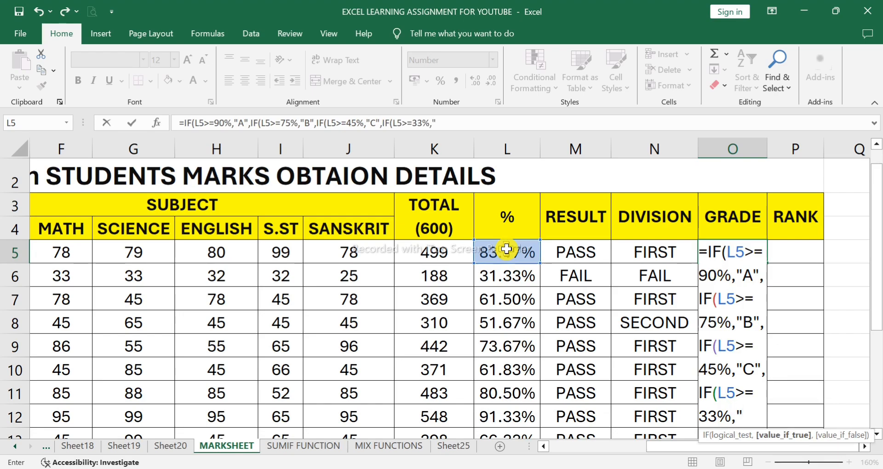
type("D\"")
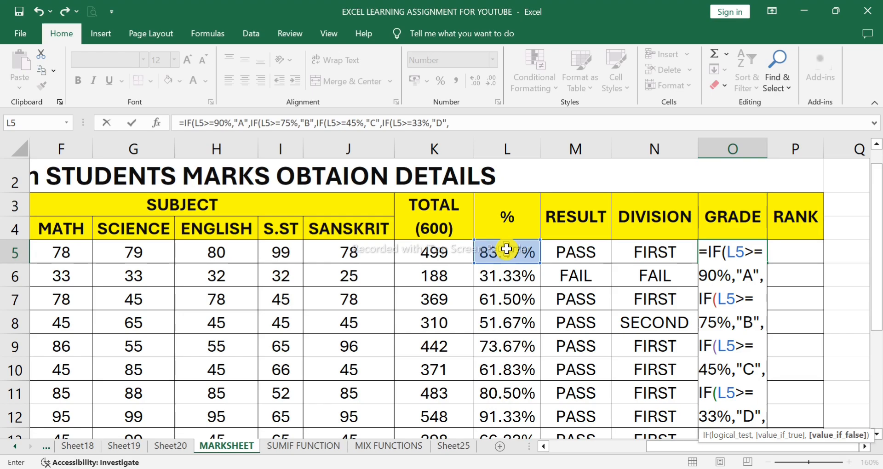
- Complete the O5 grade formula with "F" as the final alternative and four closing parentheses, and enter it
type(",\"Z\"")
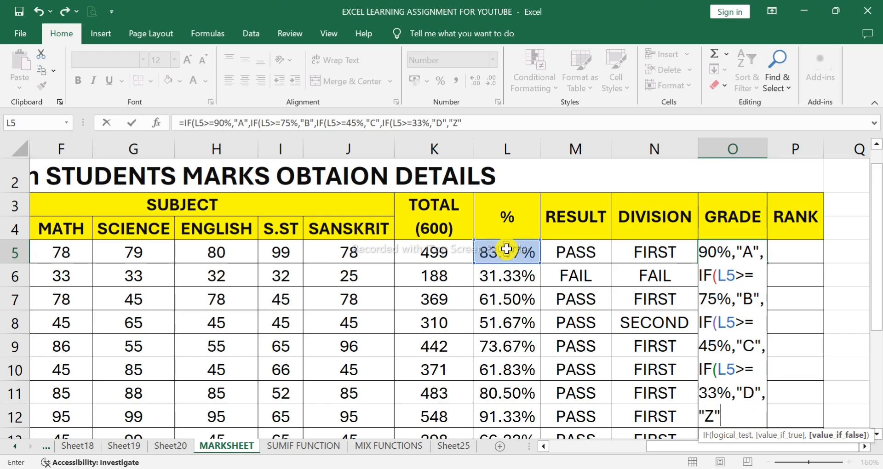
key("BackSpace")
key("BackSpace")
type("F\"))))")
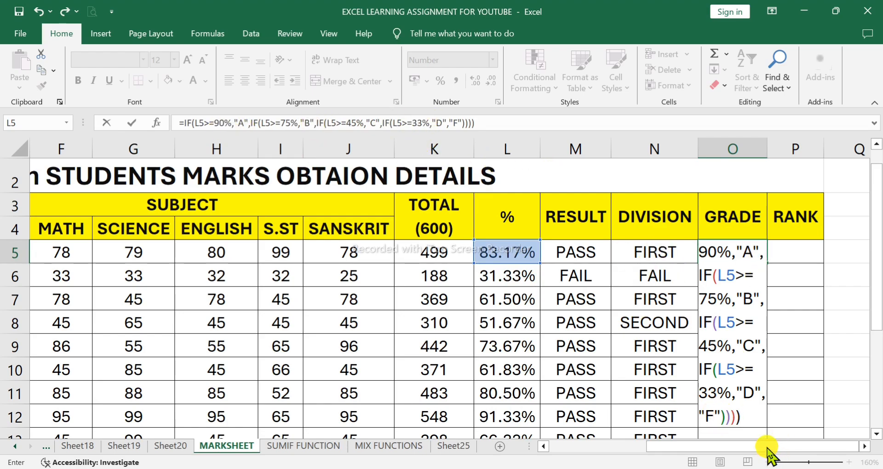
key("Return")
- Fill the grade formula from O5 down to O14 for the remaining students
left_click(711, 251)
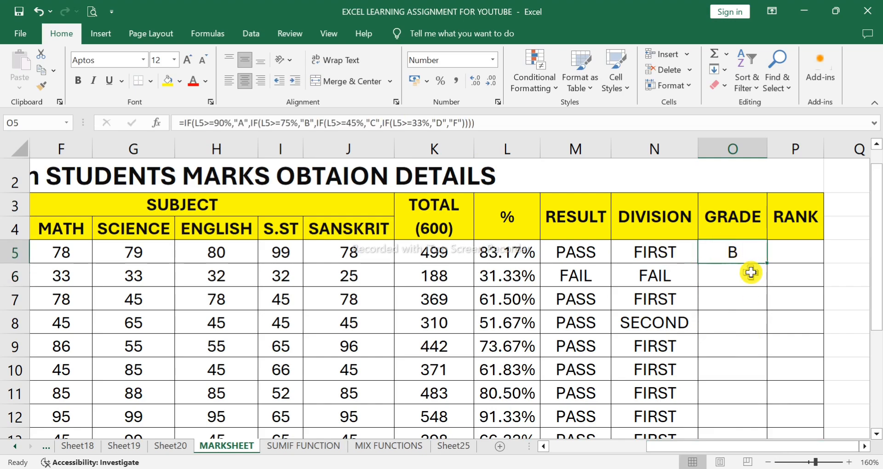
double_click(768, 263)
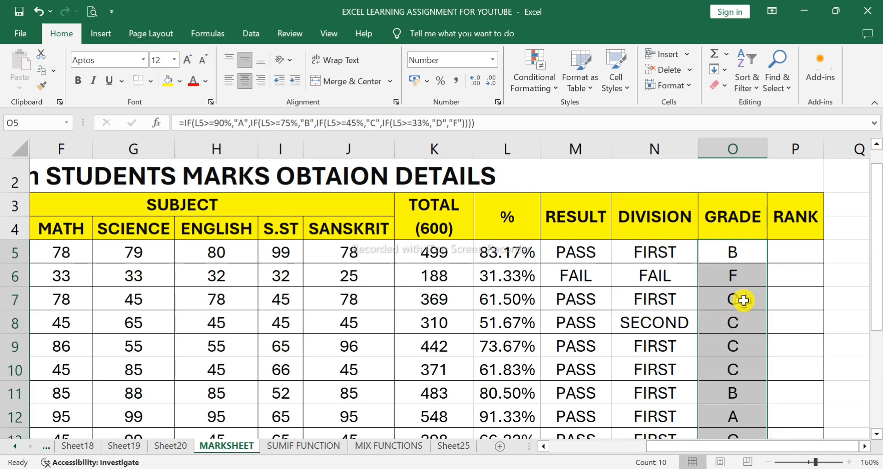
scroll(741, 302, "up", 1)
scroll(732, 294, "down", 2)
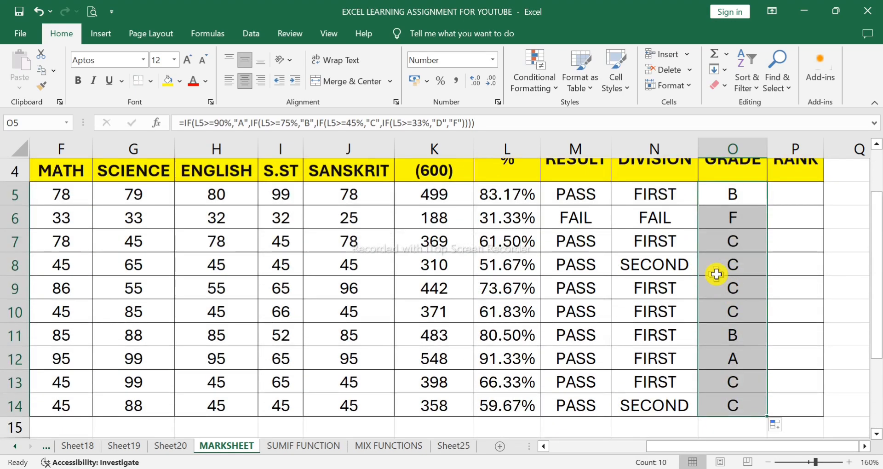
- Start a formula in P5 of the rank column with the RANK function
left_click(789, 193)
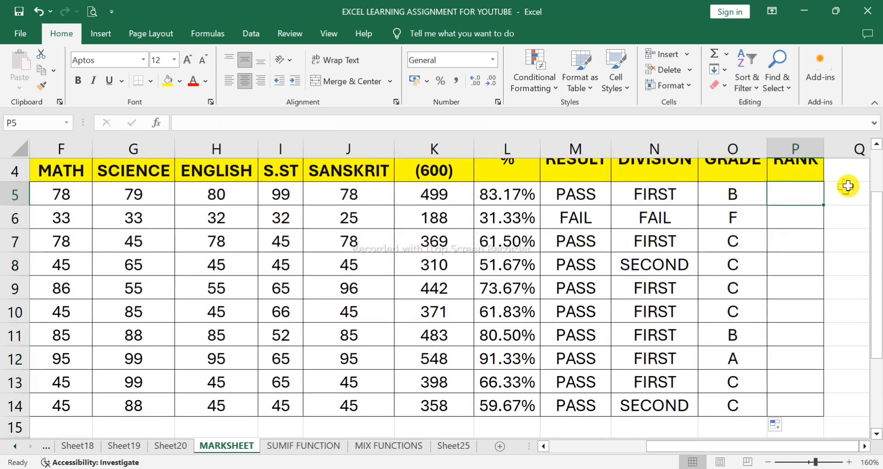
scroll(877, 153, "up", 1)
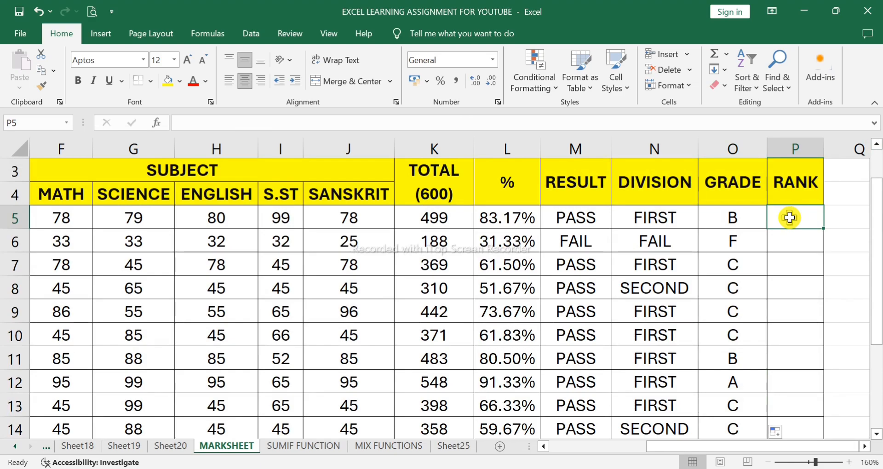
type("=RANK")
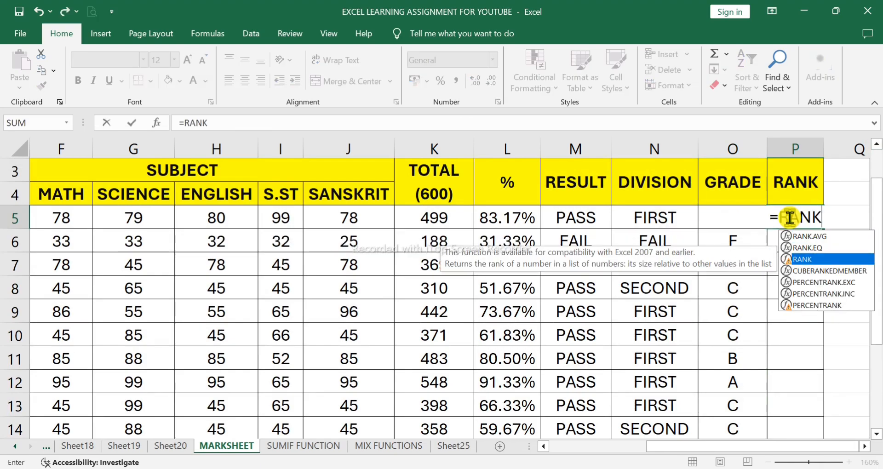
scroll(810, 230, "up", 1)
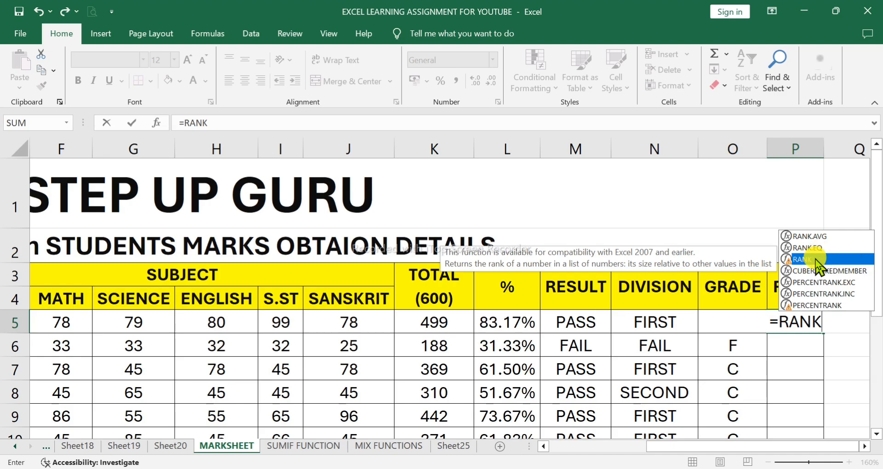
double_click(819, 259)
scroll(780, 298, "down", 1)
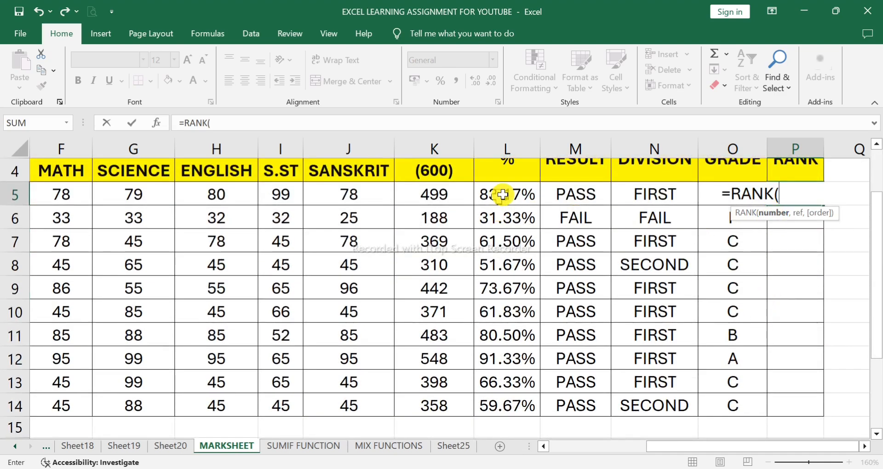
- Supply L5 as the number and L5:L14 as the reference range in the P5 RANK formula
left_click(517, 195)
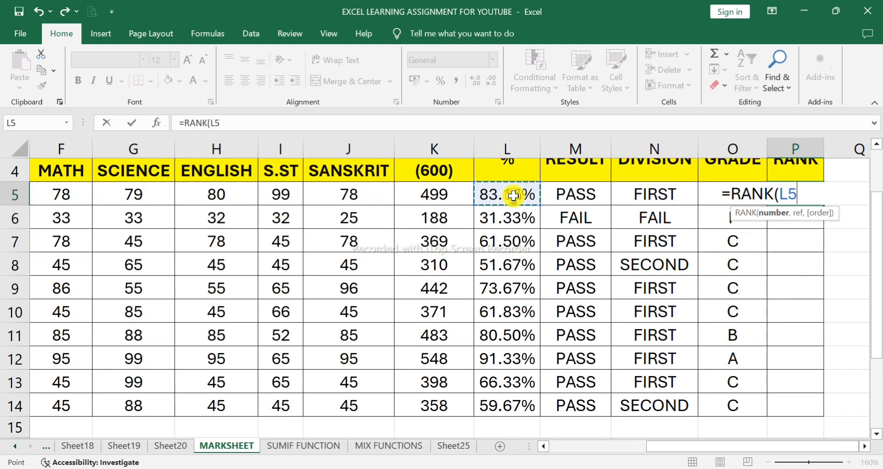
type(",")
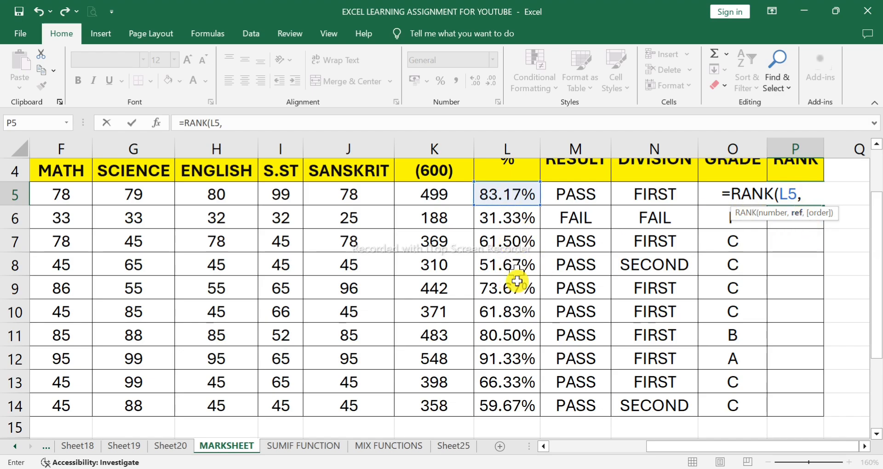
left_click_drag(504, 195, 510, 399)
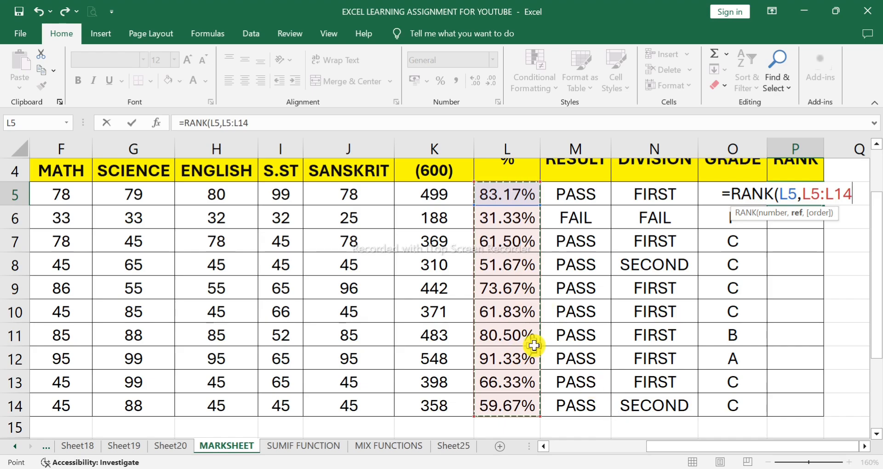
left_click(657, 446)
left_click_drag(657, 446, 578, 447)
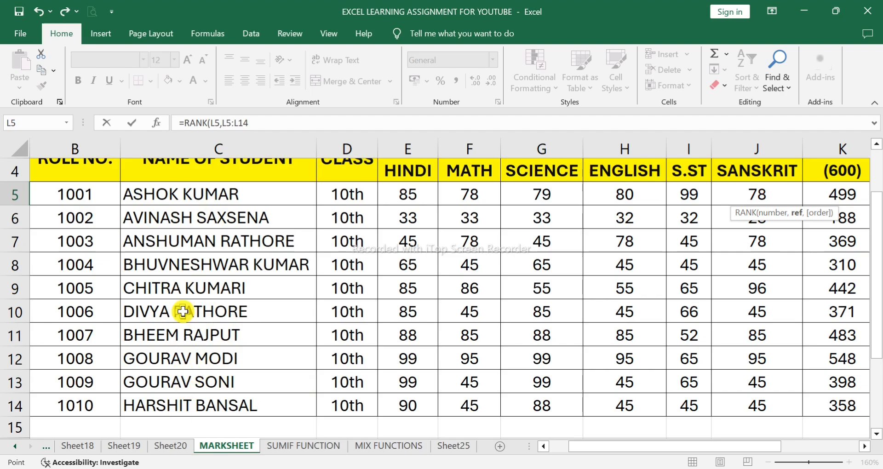
left_click_drag(627, 449, 705, 449)
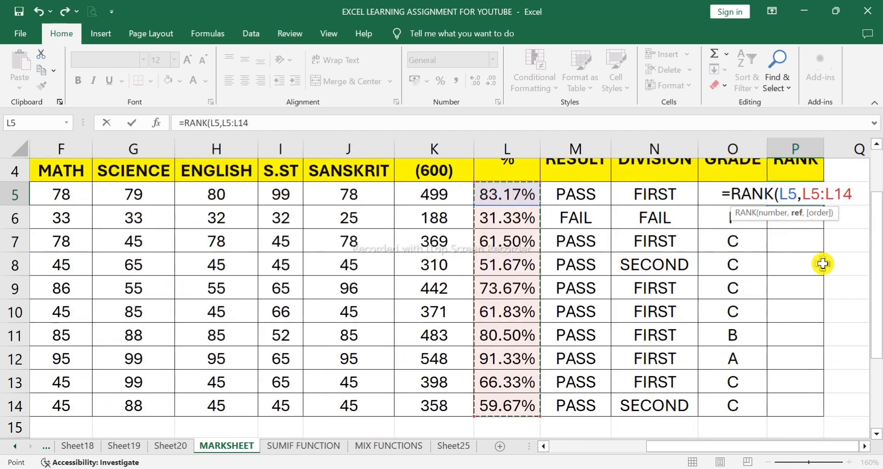
- Complete the P5 RANK formula with order 0 for descending and a closing parenthesis, and enter it
scroll(810, 260, "up", 1)
scroll(803, 260, "down", 1)
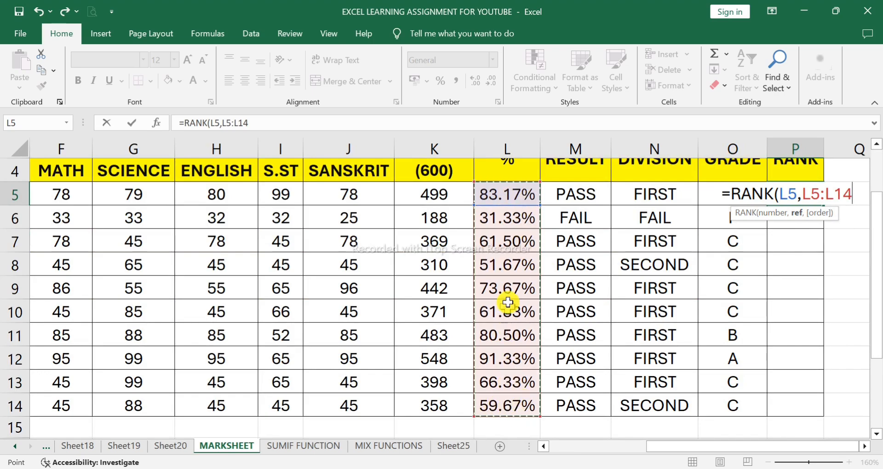
type(",0")
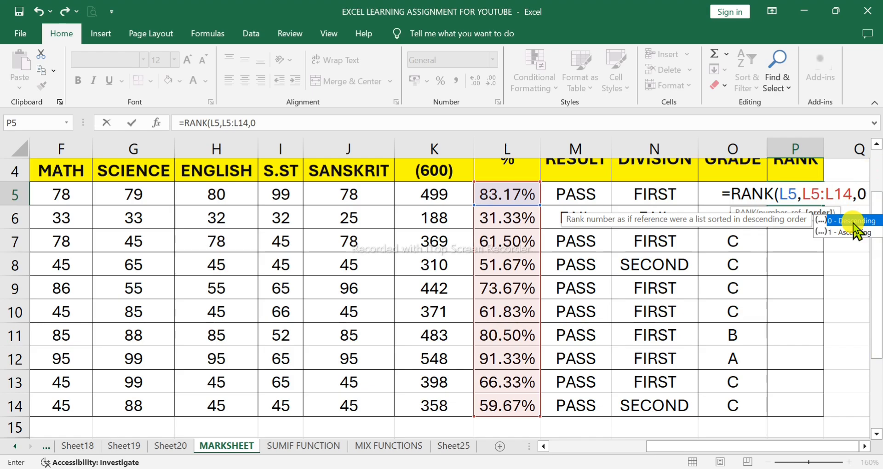
type(")")
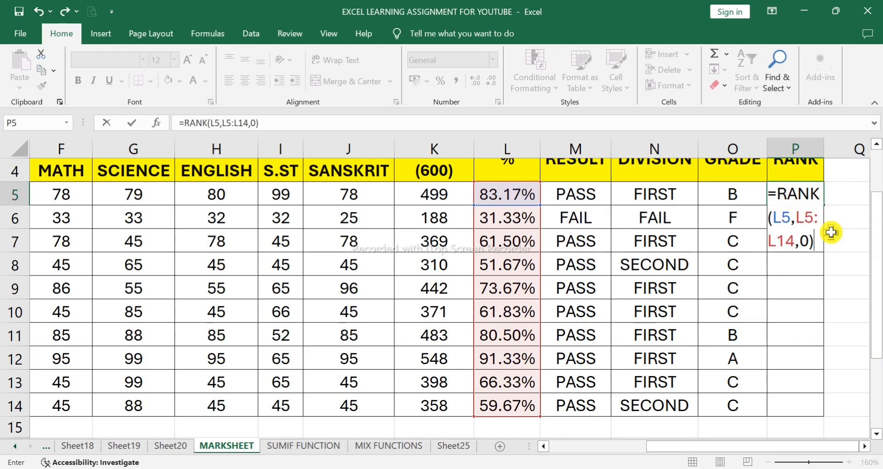
key("Return")
left_click(792, 192)
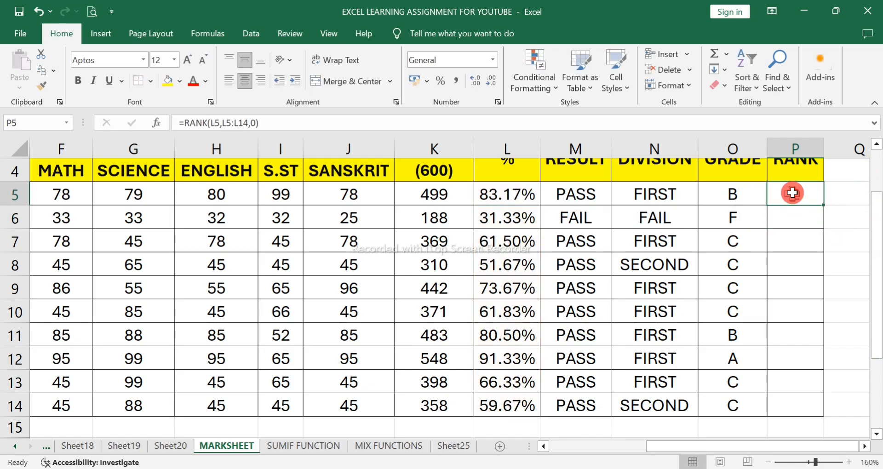
- Compare the percentages in L5 and L12 against the rank in P5 and inspect the P5 formula
left_click(520, 193)
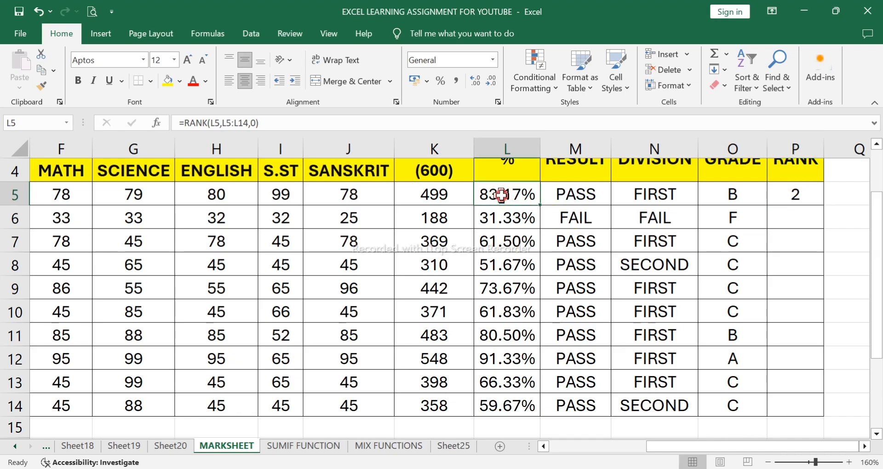
left_click(494, 362)
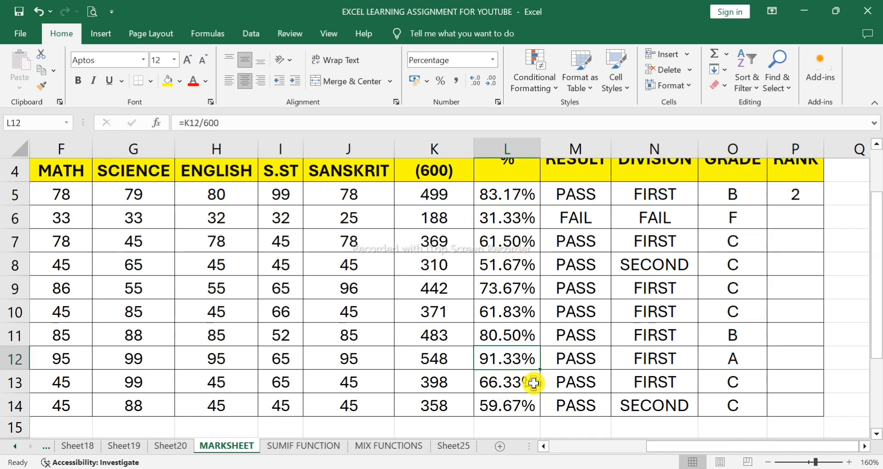
left_click(505, 189)
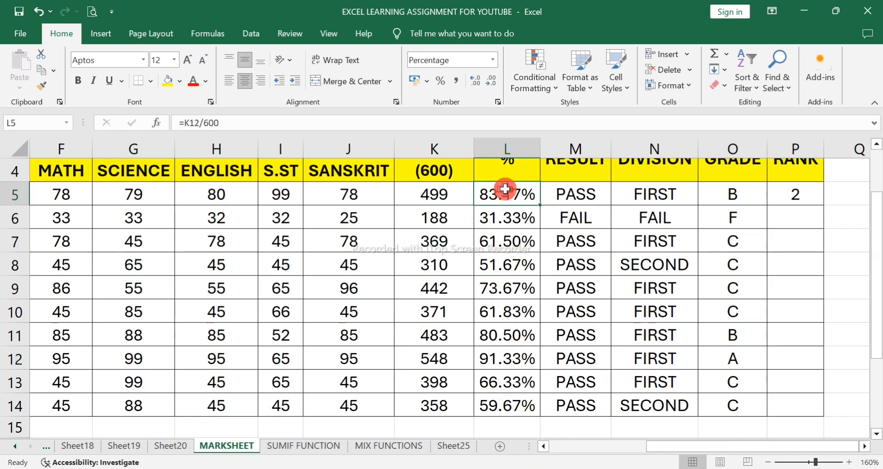
left_click(513, 360)
left_click(504, 194)
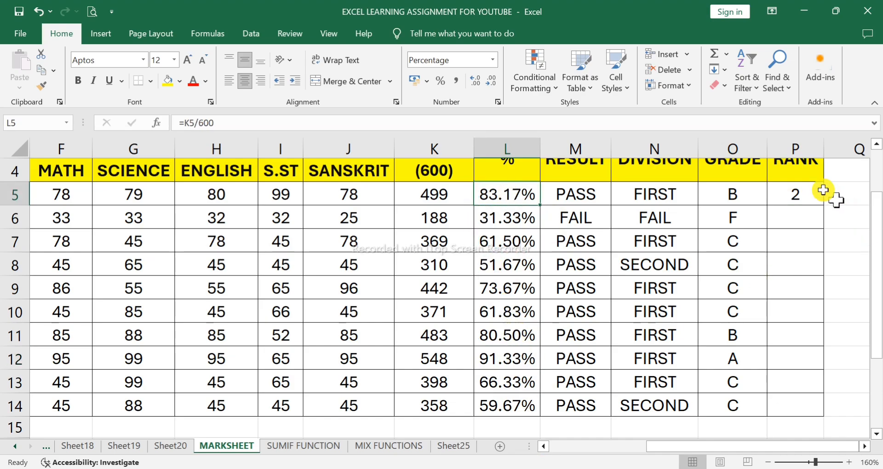
left_click(800, 192)
double_click(808, 201)
key("Return")
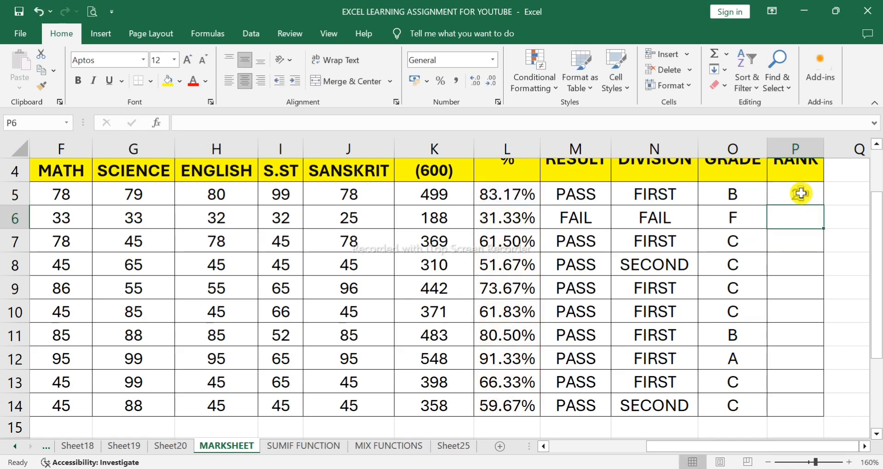
- Change the order argument of the P5 RANK formula to 1 for ascending and enter it
double_click(800, 194)
key("BackSpace")
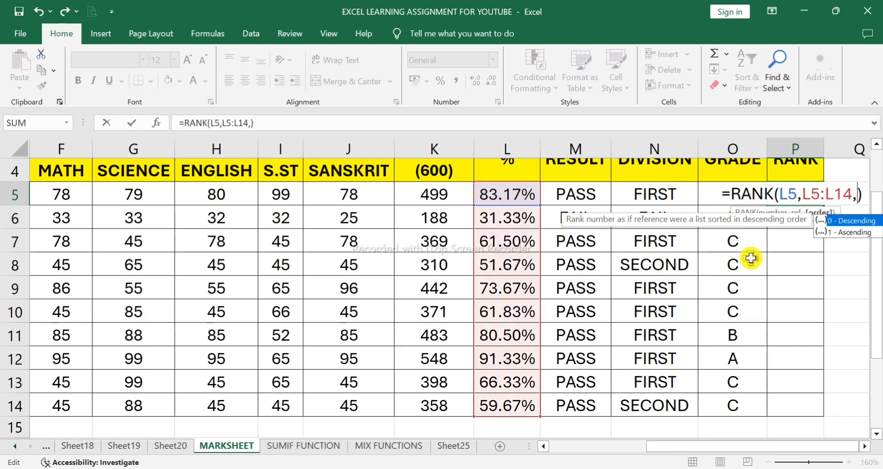
type("1")
key("ctrl+Return")
key("Return")
left_click(785, 192)
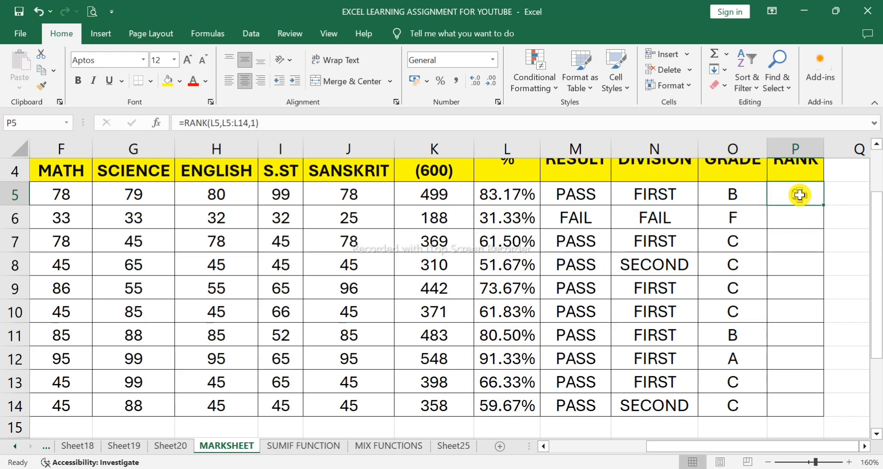
- Start a RANK formula in P6 with L6 as the number and L5:L14 as the reference range
left_click(797, 211)
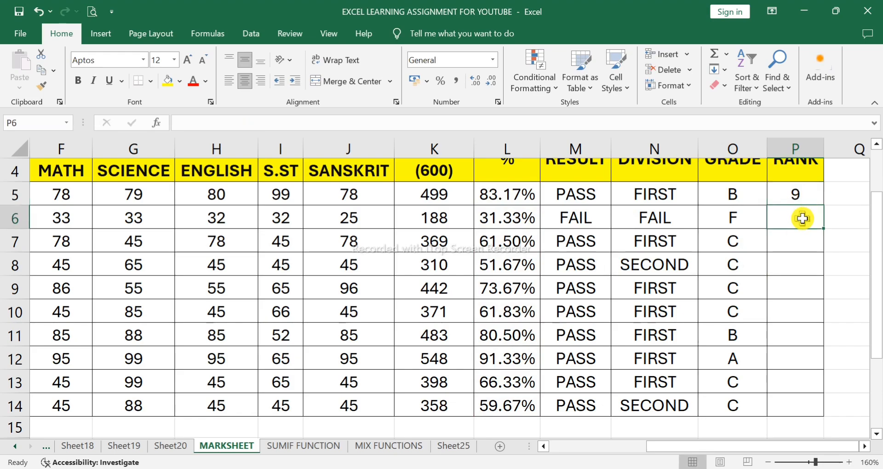
type("=RANK")
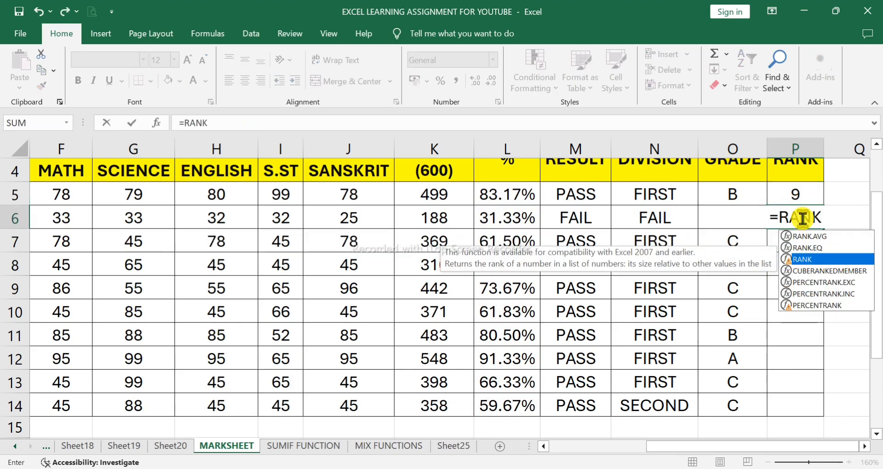
type("(")
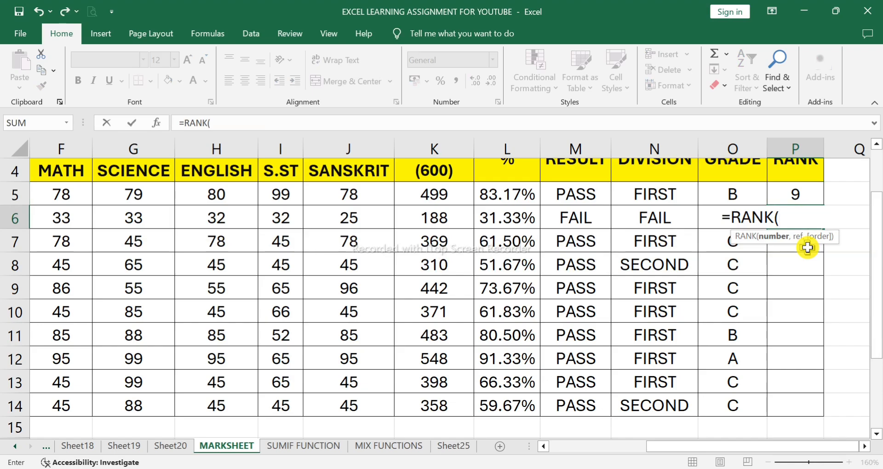
left_click(524, 211)
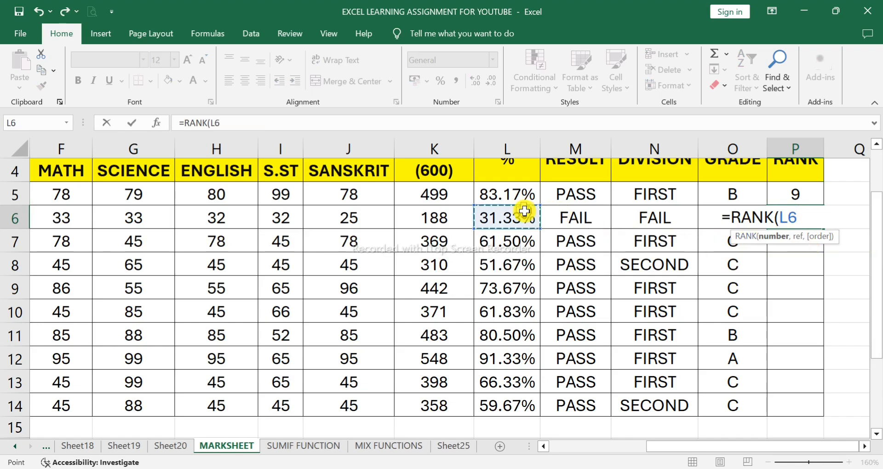
type(",")
left_click_drag(503, 191, 523, 395)
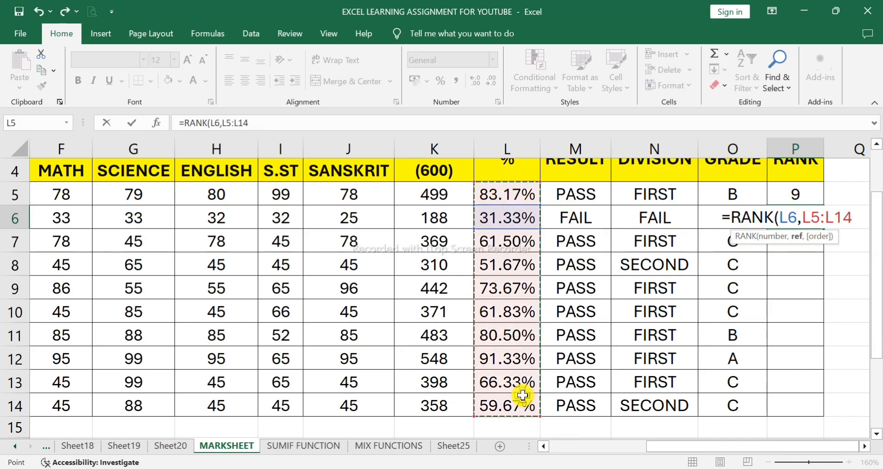
- Enter the P6 RANK formula with ascending order 1, and check it against the percentages in L6 and L12
type(",1")
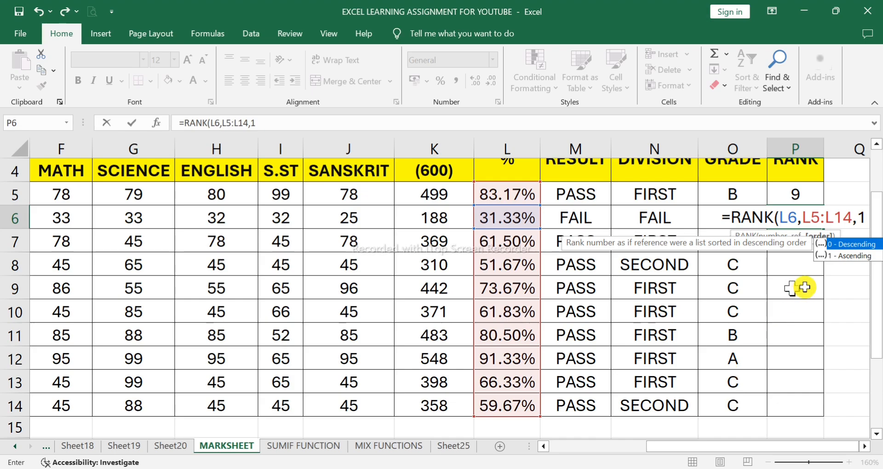
left_click(856, 256)
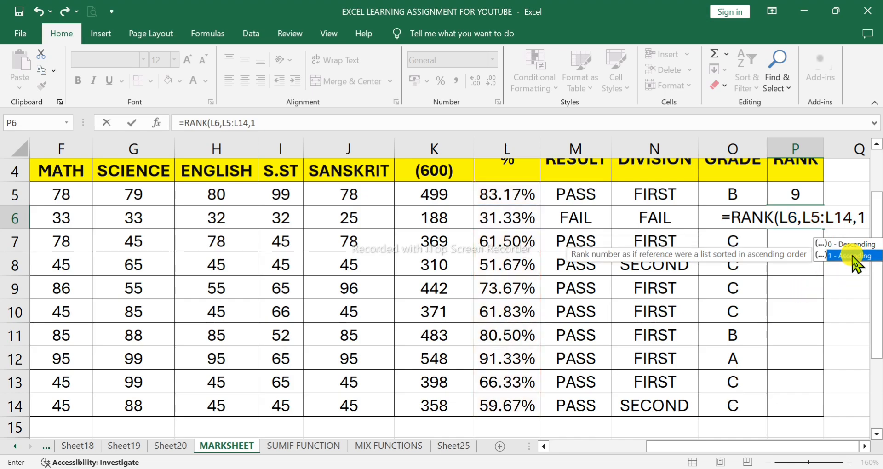
key("Return")
left_click(807, 219)
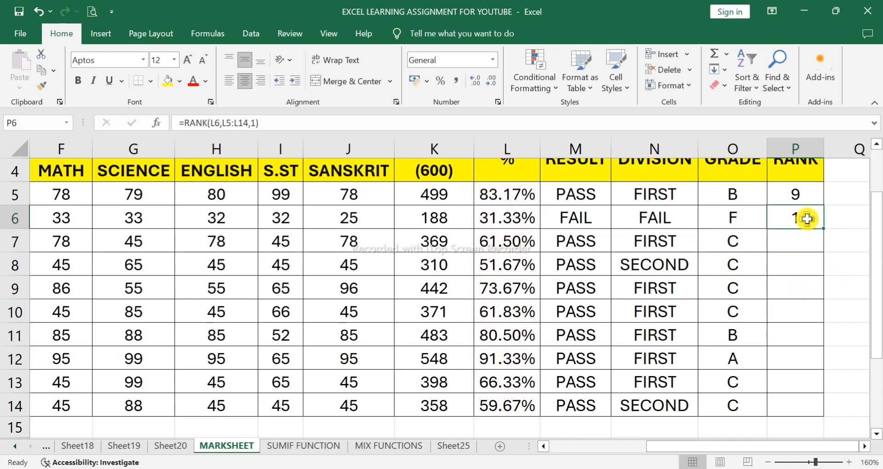
left_click(526, 220)
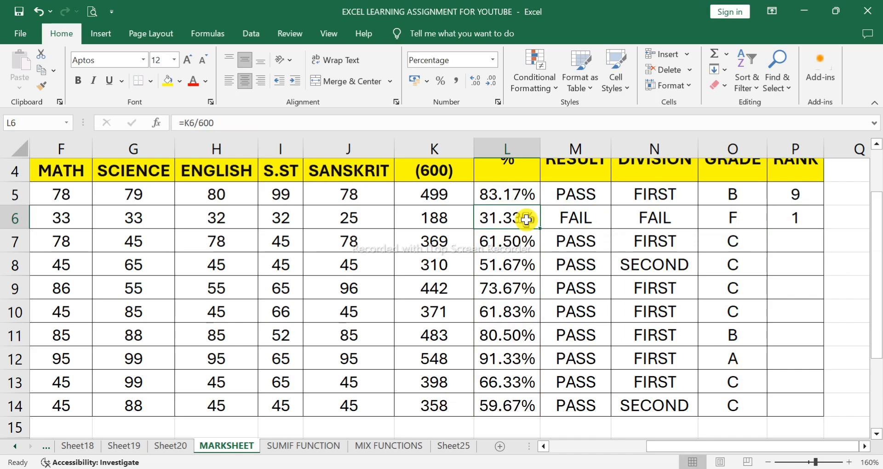
left_click(509, 363)
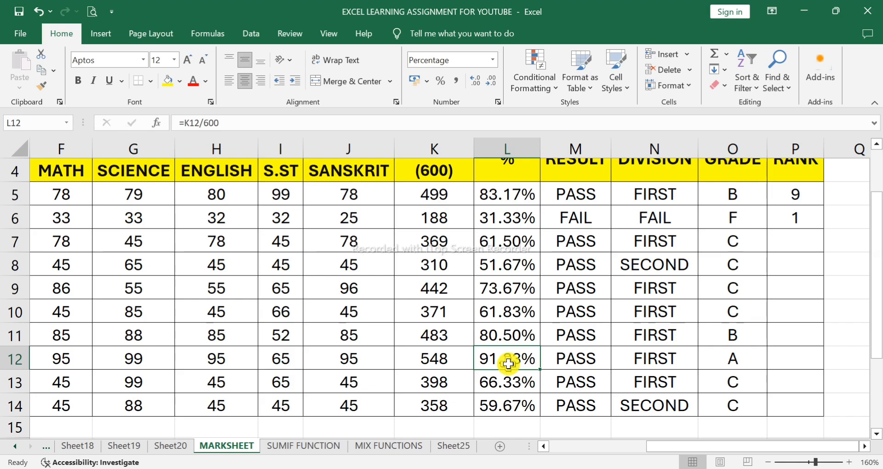
- Set the order argument of the P5 RANK formula to 0 for descending and enter it
double_click(785, 197)
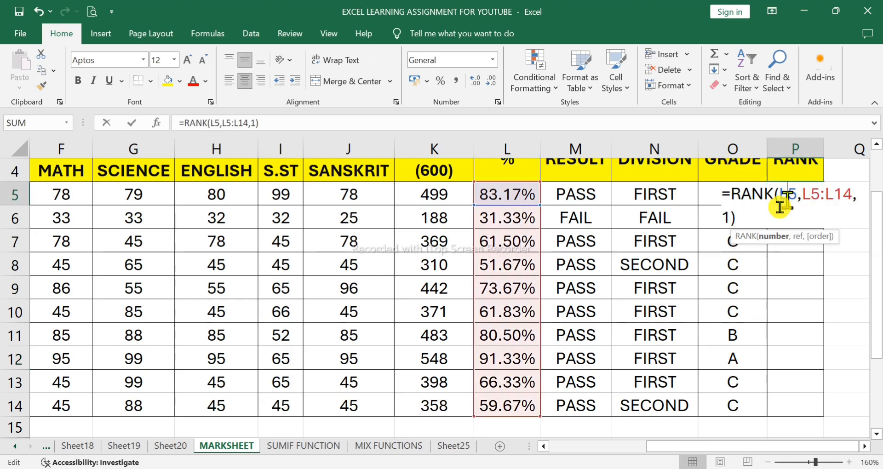
left_click(729, 214)
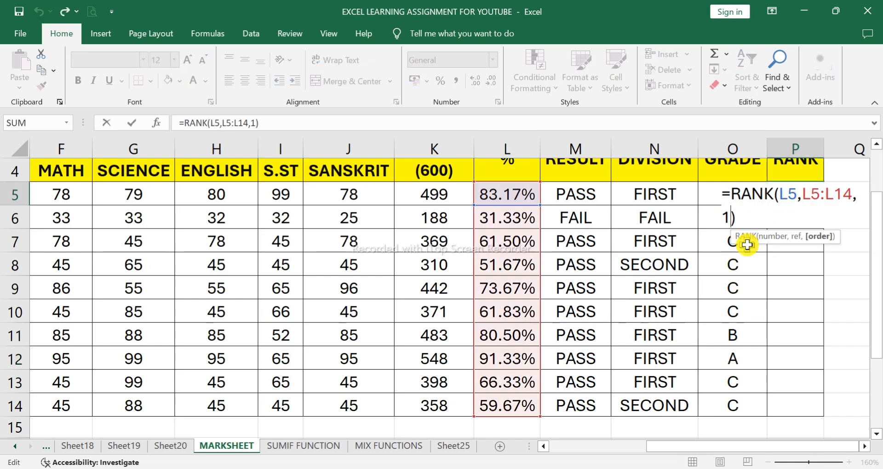
key("BackSpace")
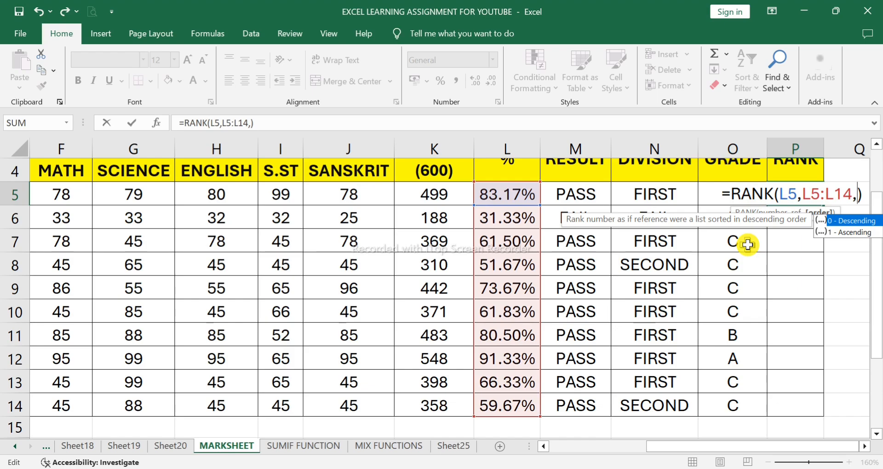
double_click(851, 221)
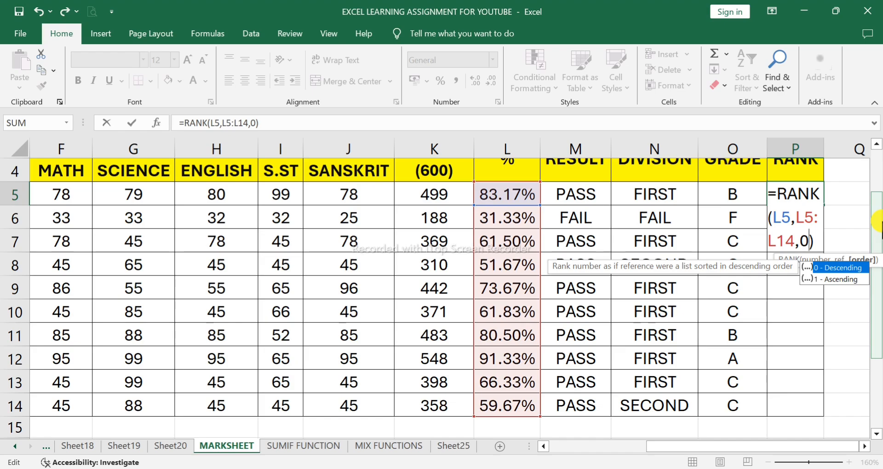
key("Return")
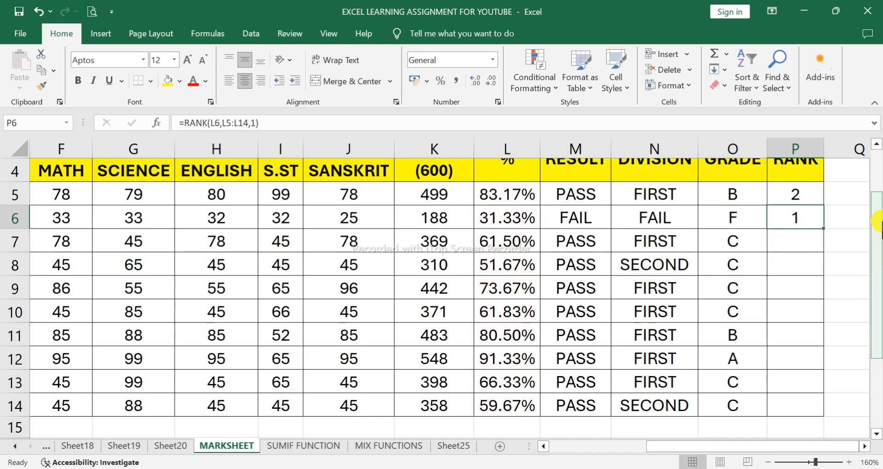
left_click(789, 192)
- Set the order argument of the P6 RANK formula to 0 and enter it
left_click(795, 216)
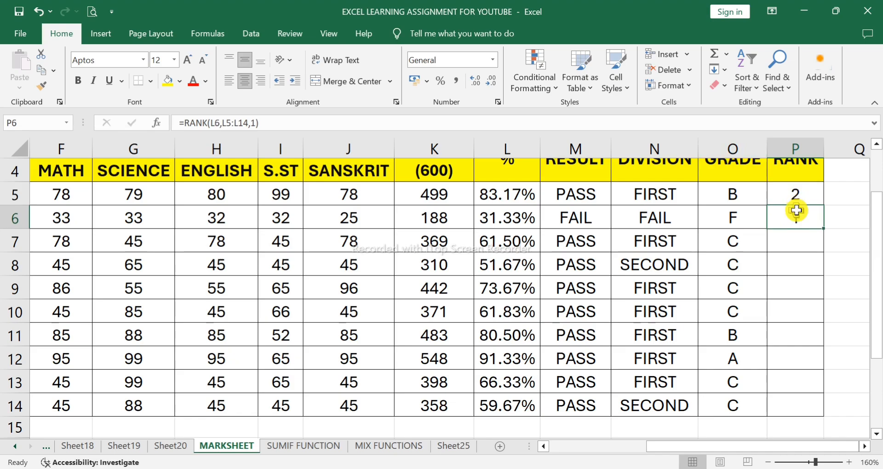
double_click(795, 217)
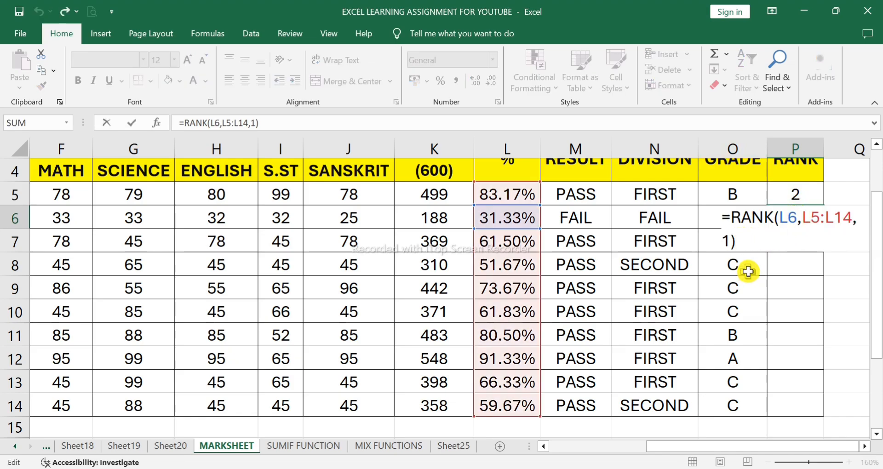
key("Left")
key("BackSpace")
type("0")
key("Return")
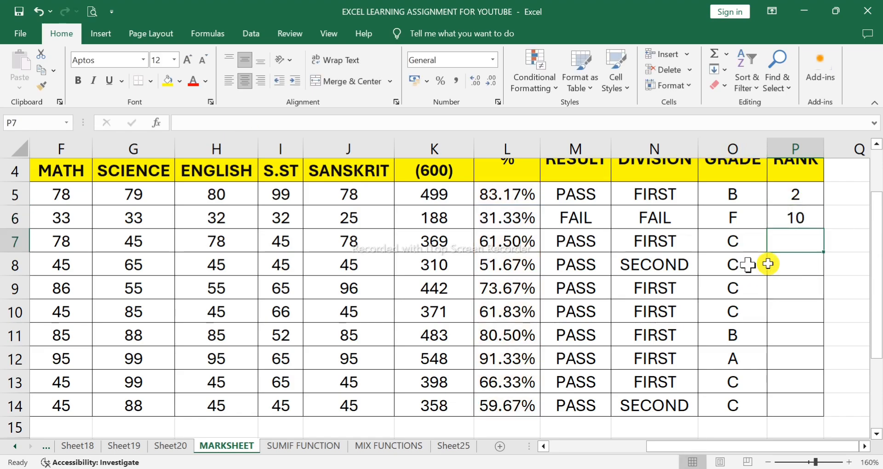
- Fill the rank formula from P6 down to P14 for the remaining students
left_click(793, 216)
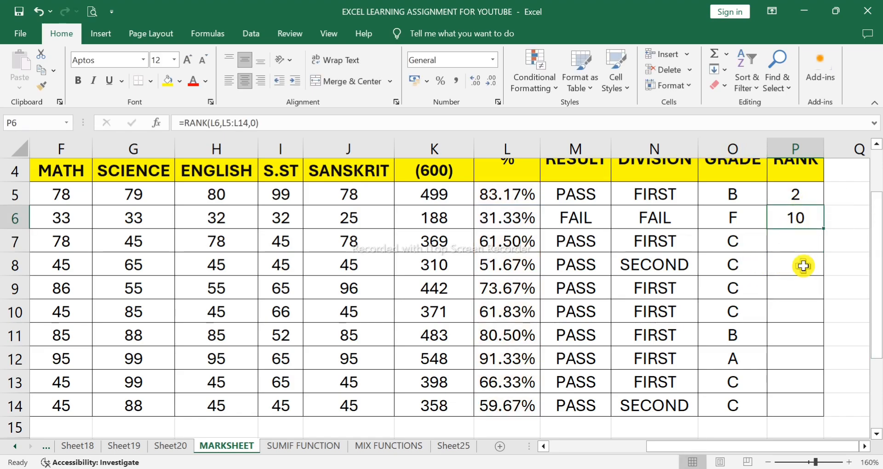
left_click(787, 198)
left_click(797, 218)
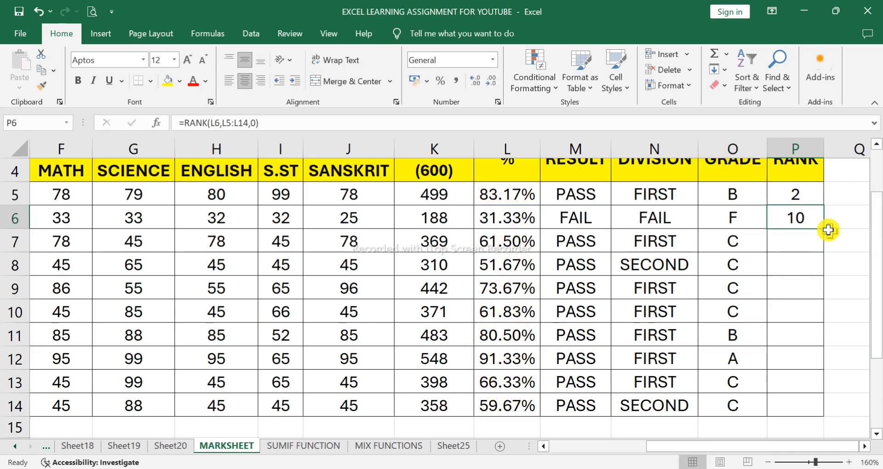
left_click_drag(826, 229, 835, 410)
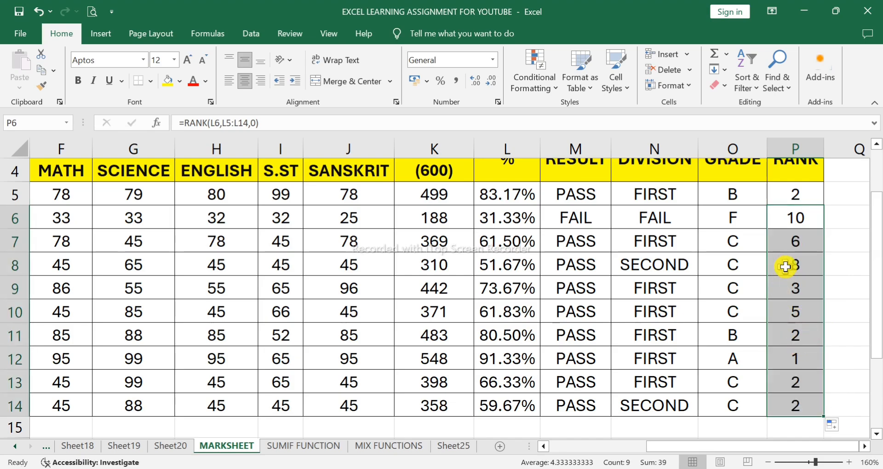
- Inspect the reference ranges in the P7 and P6 rank formulas
left_click(789, 245)
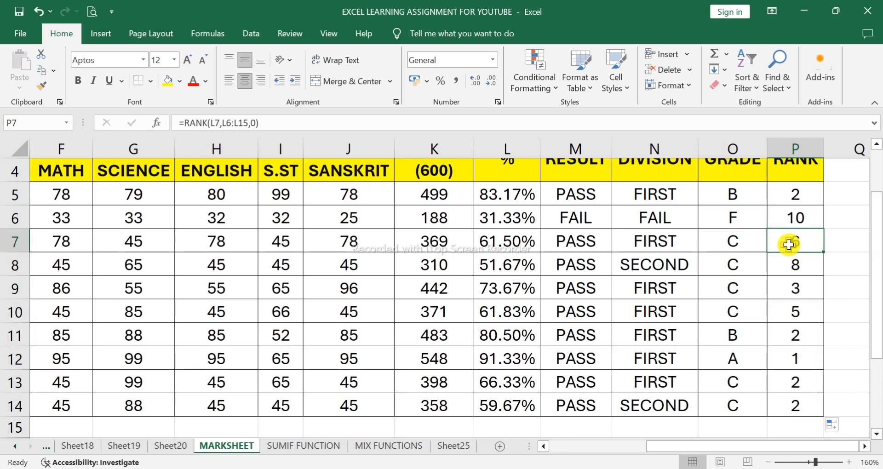
double_click(794, 218)
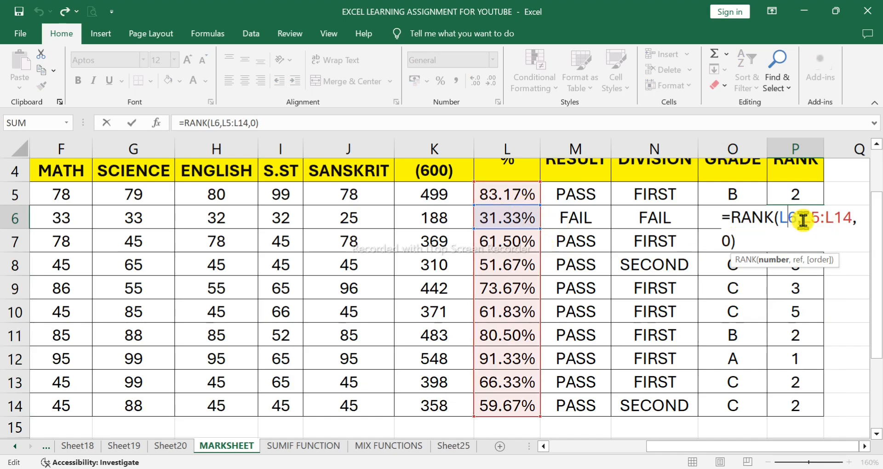
left_click_drag(803, 220, 838, 224)
key("Return")
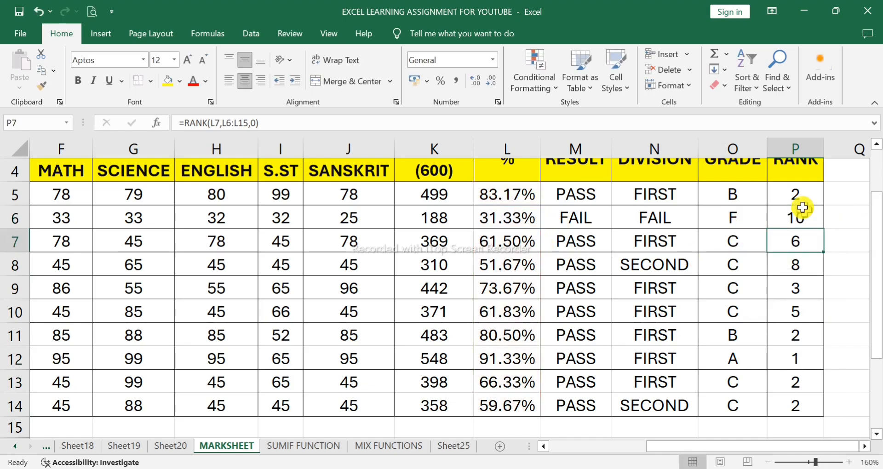
- Compare the reference ranges of the P5 and P7 rank formulas in edit mode
double_click(791, 195)
left_click_drag(803, 197, 844, 201)
key("Return")
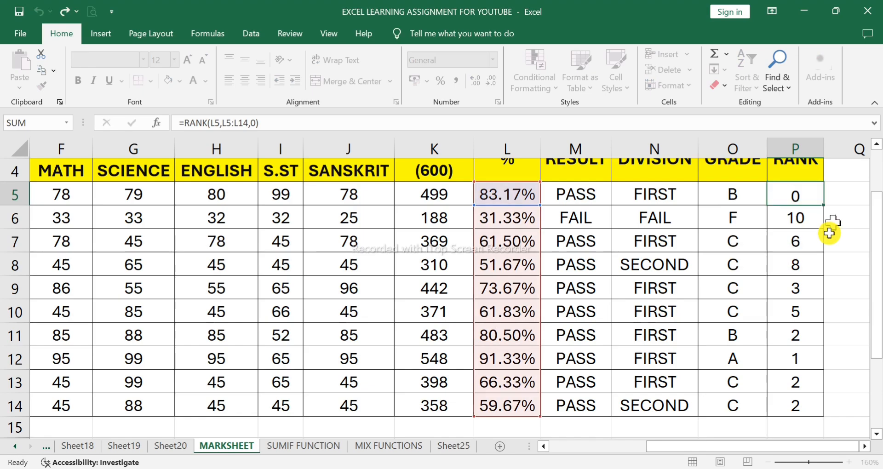
left_click(801, 241)
double_click(801, 240)
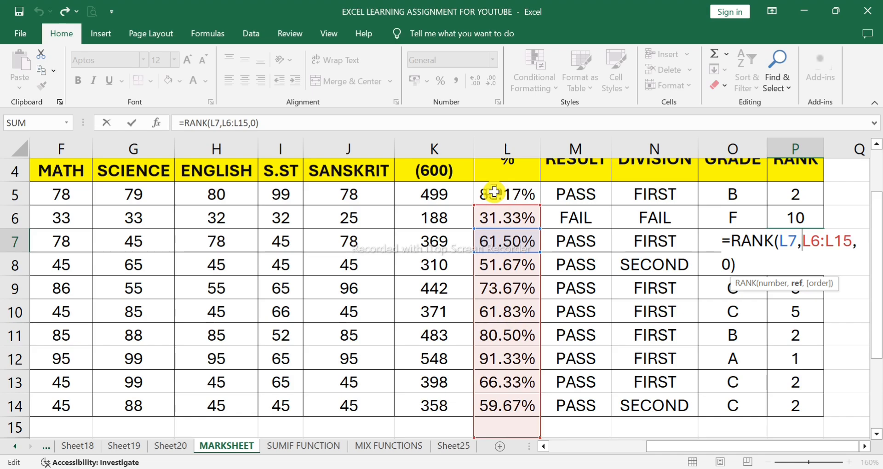
key("Return")
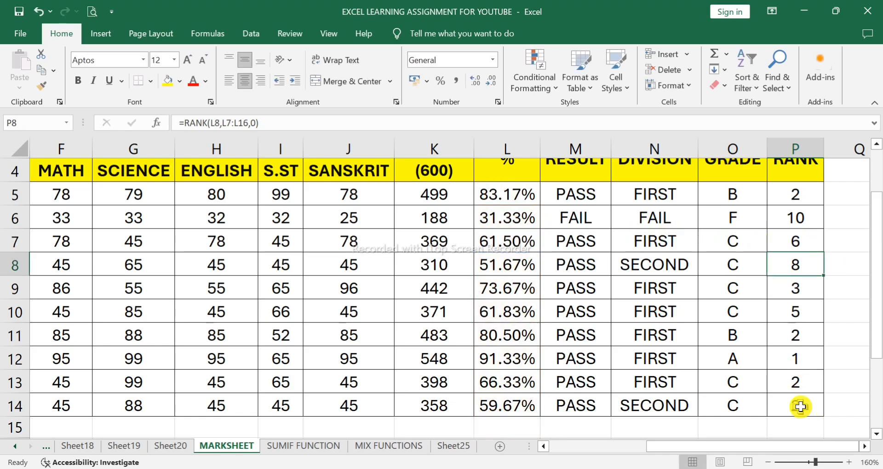
- Examine how far the reference range of the P14 rank formula extends beyond the student rows
double_click(801, 407)
scroll(794, 405, "down", 2)
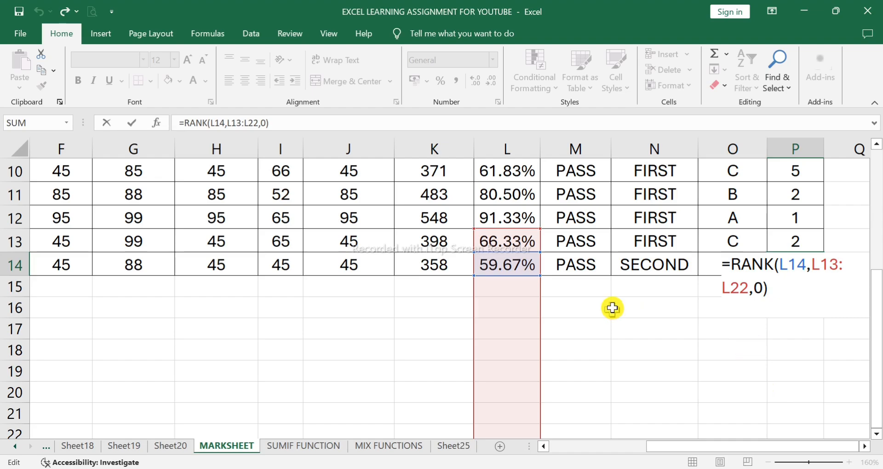
scroll(573, 340, "down", 2)
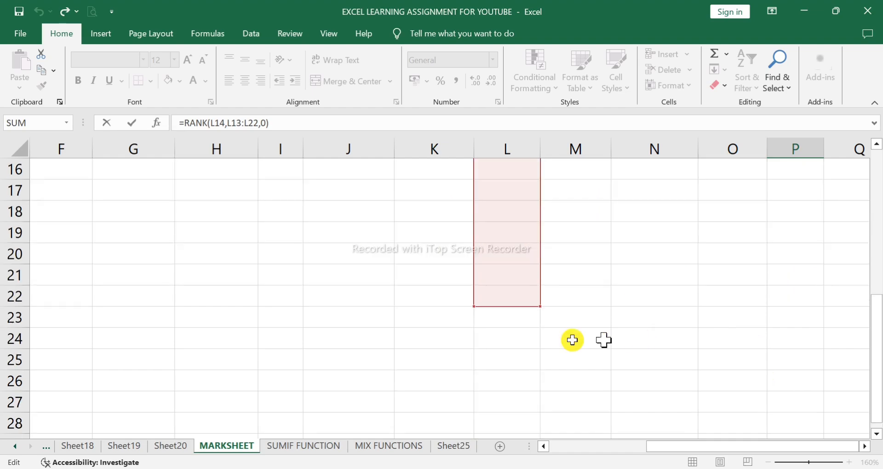
scroll(512, 274, "up", 1)
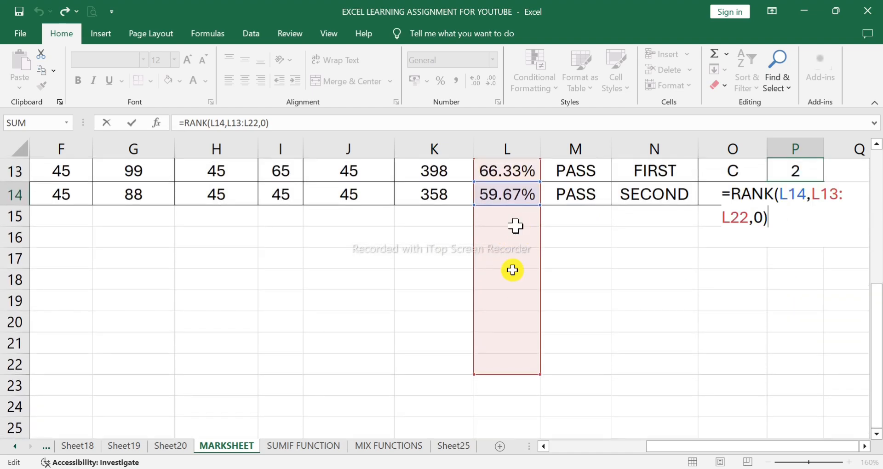
scroll(513, 357, "up", 2)
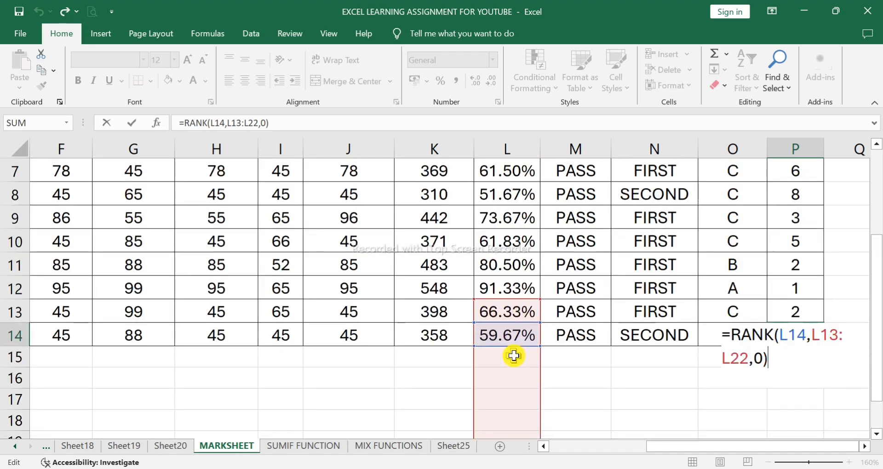
scroll(511, 357, "up", 1)
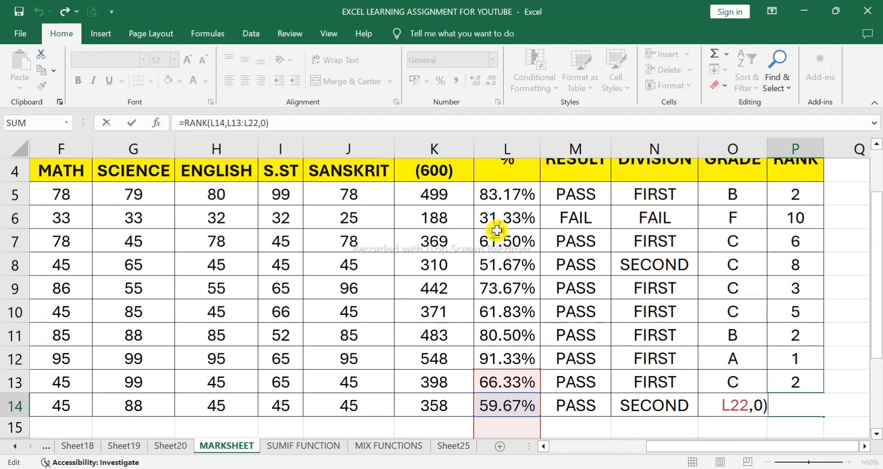
key("Return")
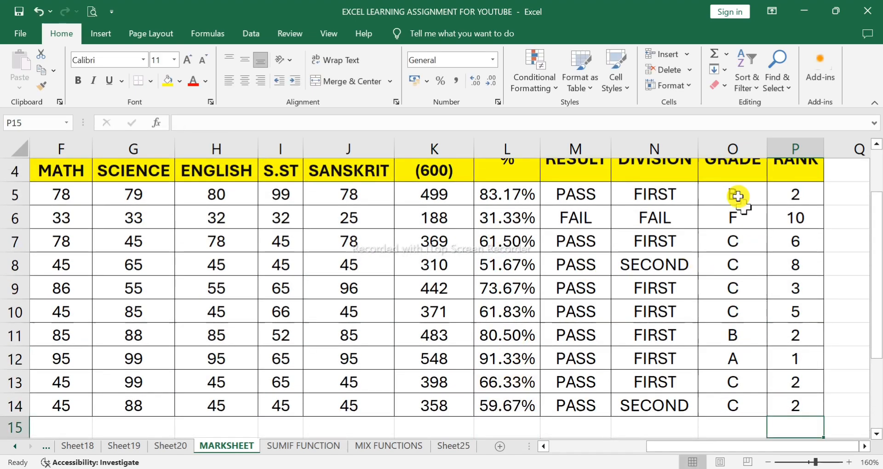
- Clear the filled rank formulas from P7 through P14
left_click(791, 223)
left_click_drag(793, 238, 799, 404)
key("Delete")
- Inspect the cell and range references in the P6 rank formula
left_click(790, 220)
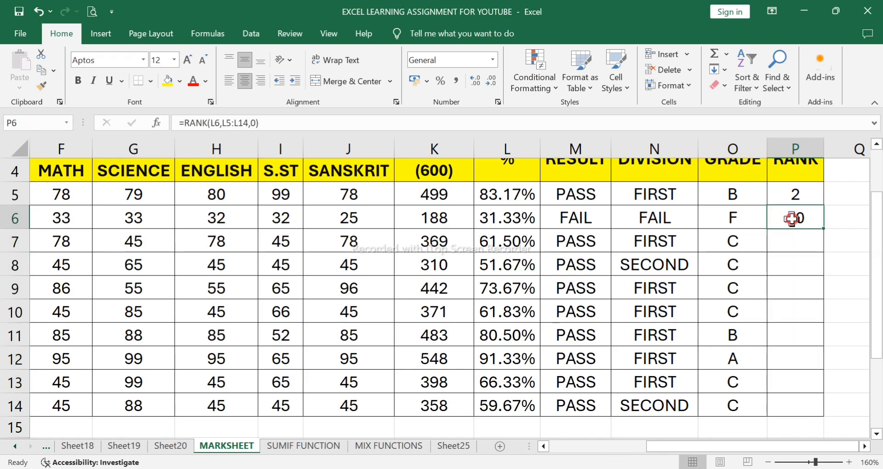
double_click(791, 219)
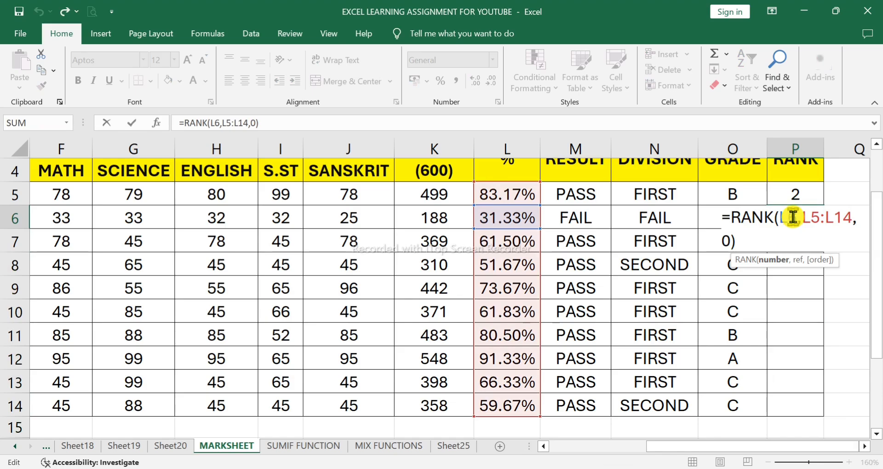
key("Return")
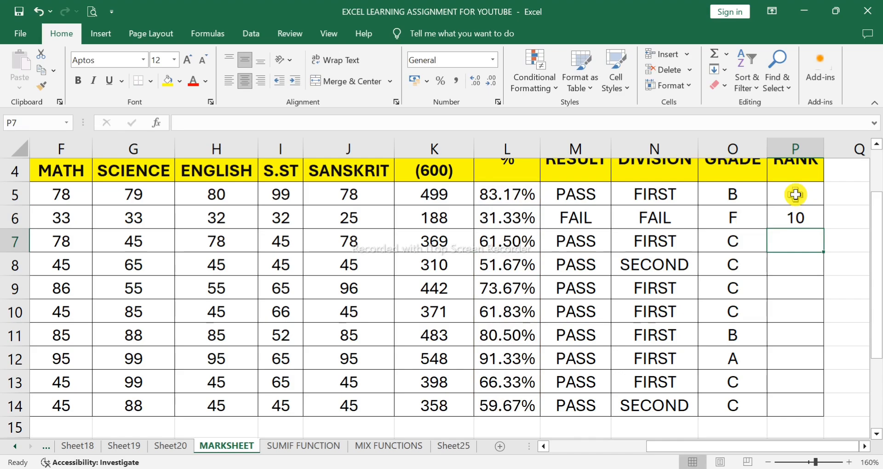
- Make the range's starting cell in the P5 RANK formula absolute as $L$5
scroll(796, 193, "up", 1)
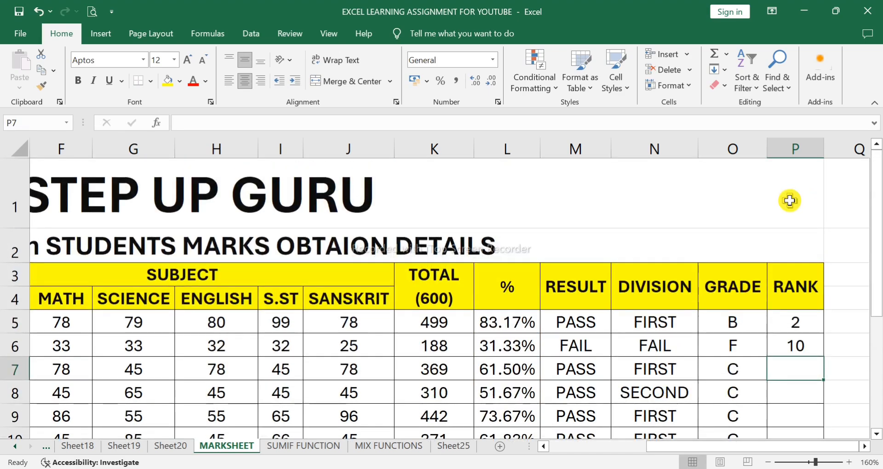
left_click(879, 248)
left_click_drag(879, 249, 878, 253)
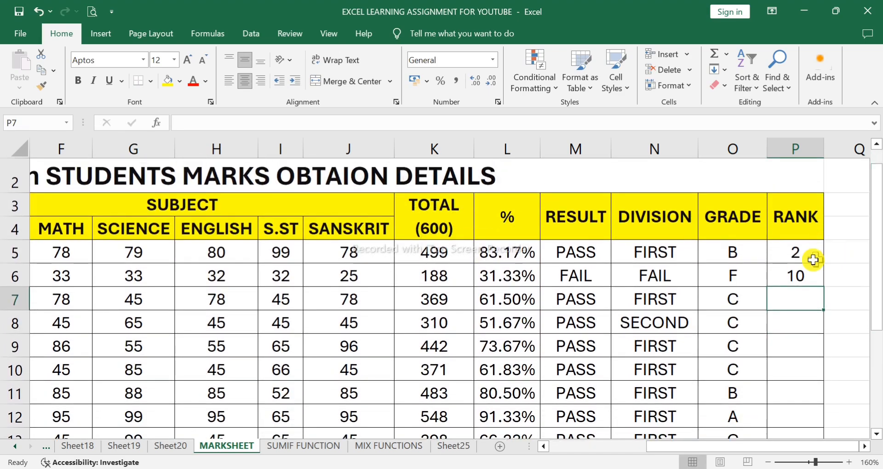
double_click(791, 256)
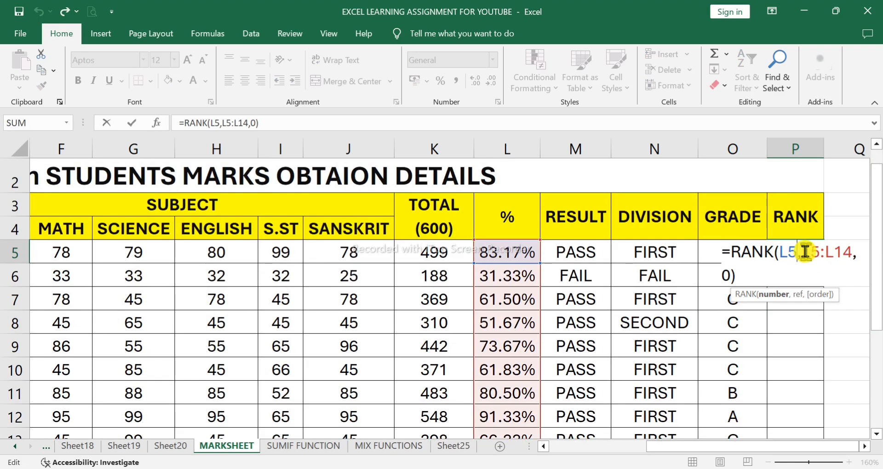
left_click_drag(804, 255, 844, 256)
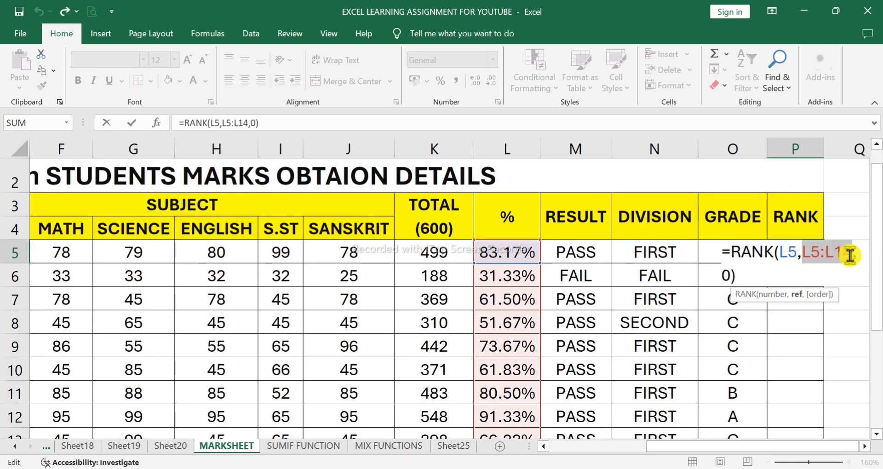
left_click(811, 251)
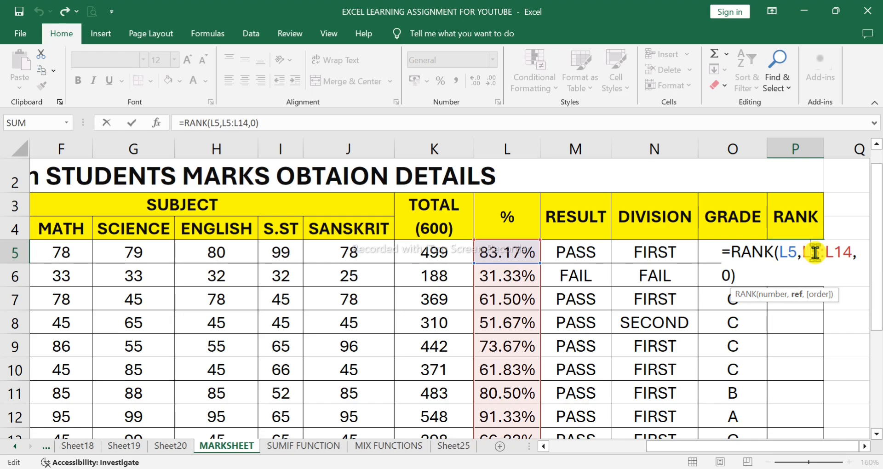
key("F4")
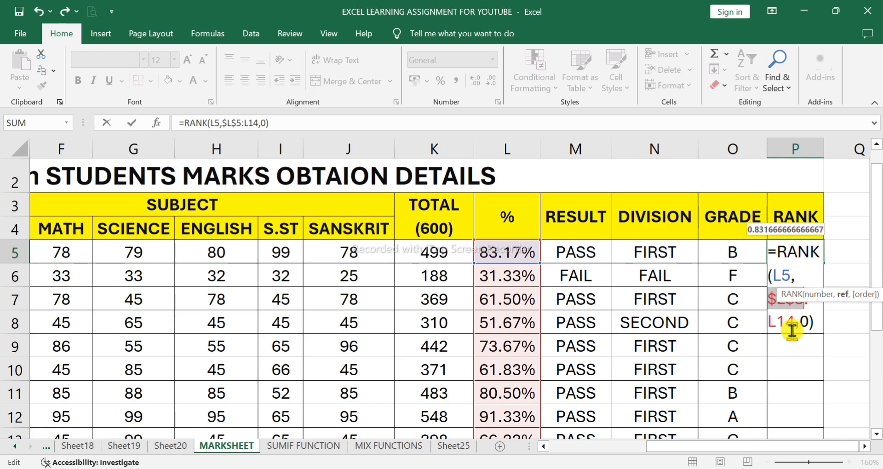
- Make the range's ending cell in the P5 RANK formula absolute as $L$14 and enter the formula
left_click(781, 311)
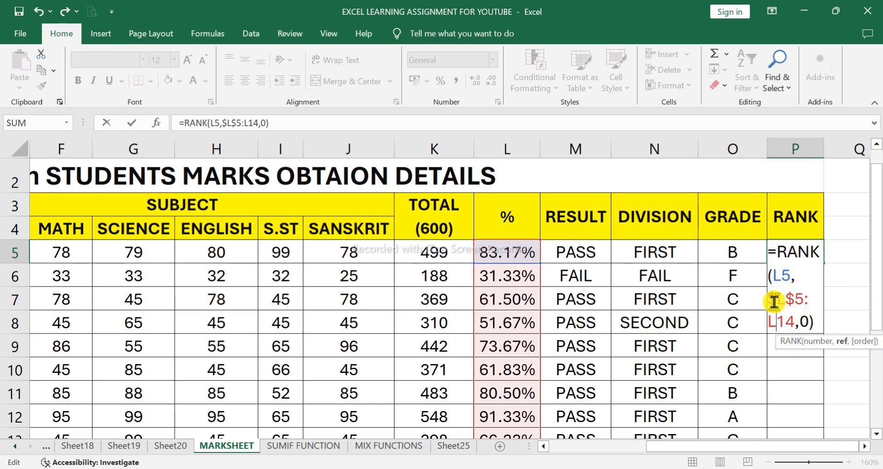
scroll(566, 352, "down", 2)
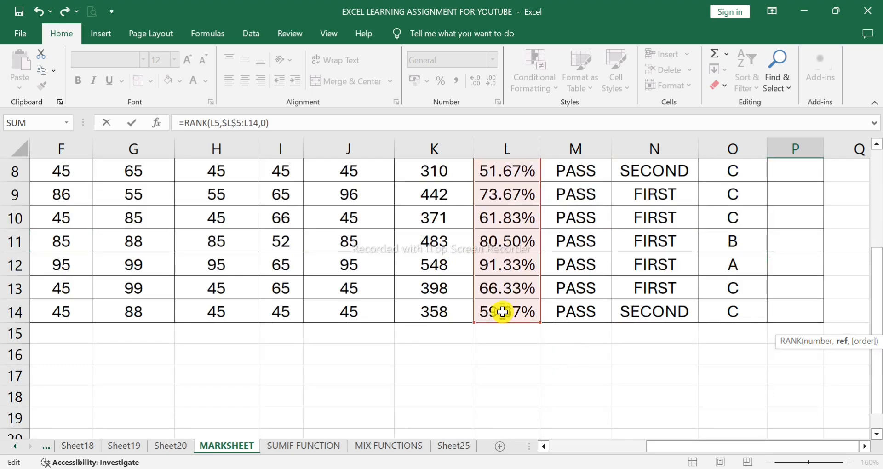
scroll(704, 309, "up", 2)
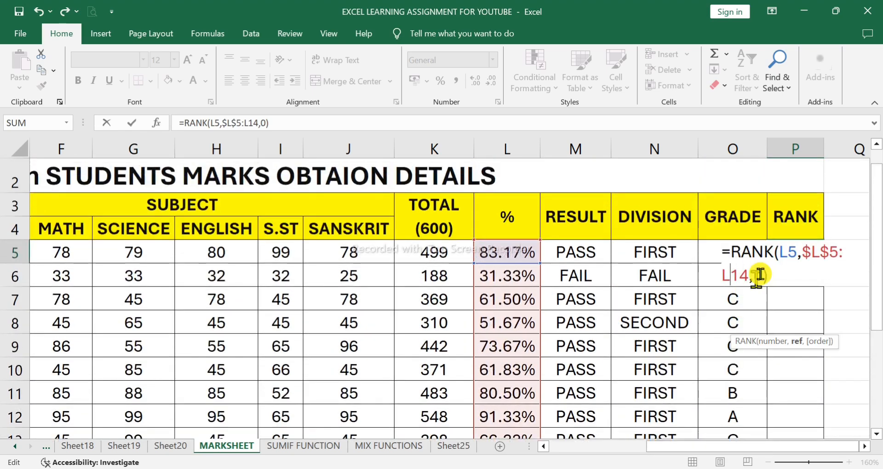
left_click(731, 275)
key("F4")
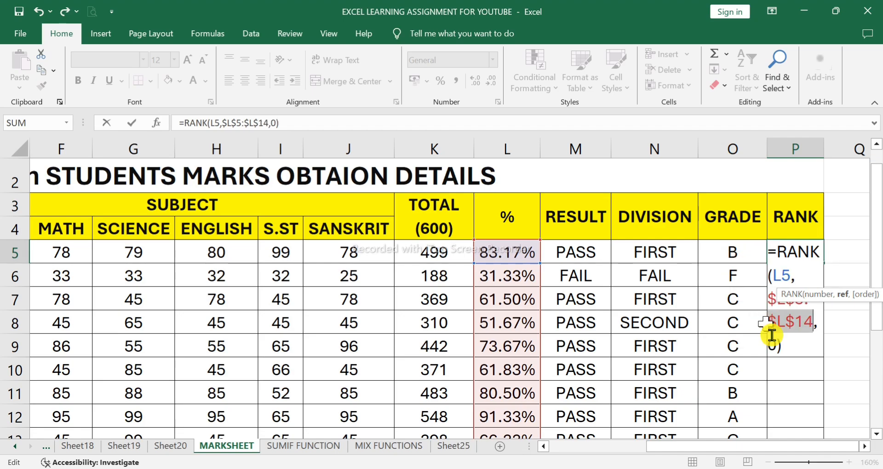
left_click(803, 321)
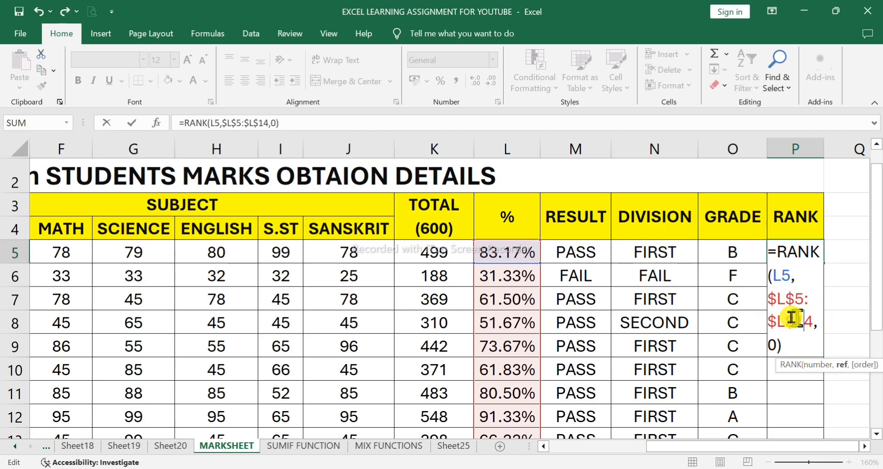
key("Return")
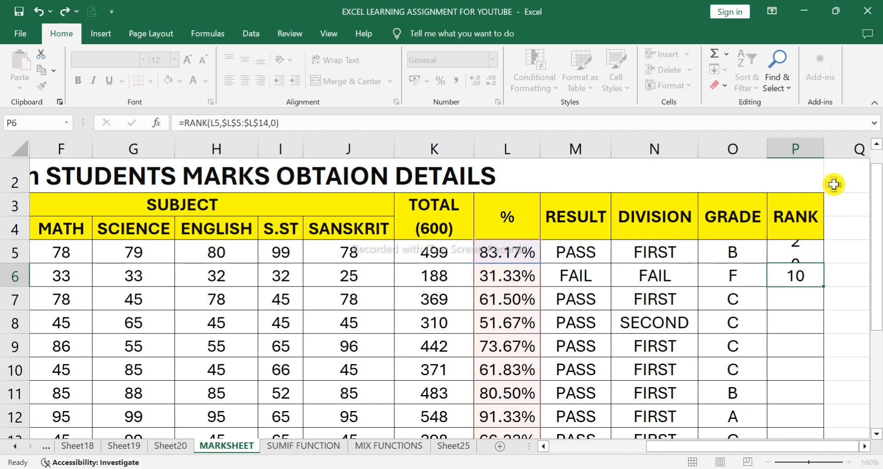
- Fill the corrected rank formula from P5 down to P14
left_click(814, 254)
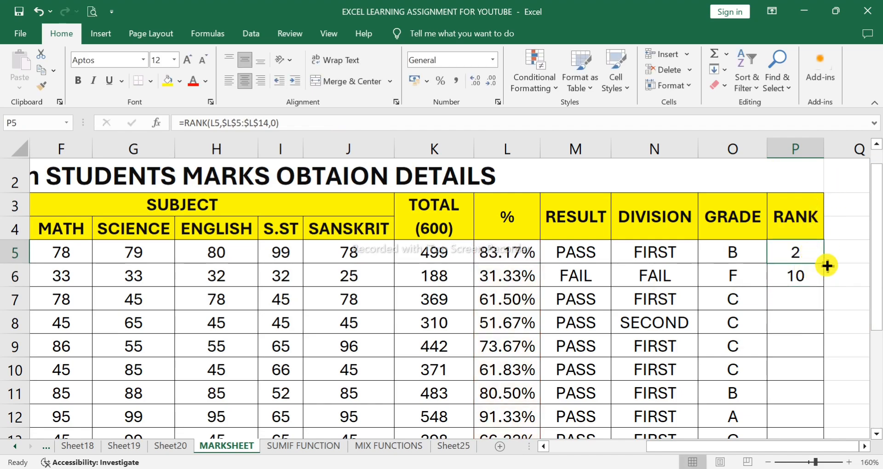
left_click_drag(827, 266, 784, 409)
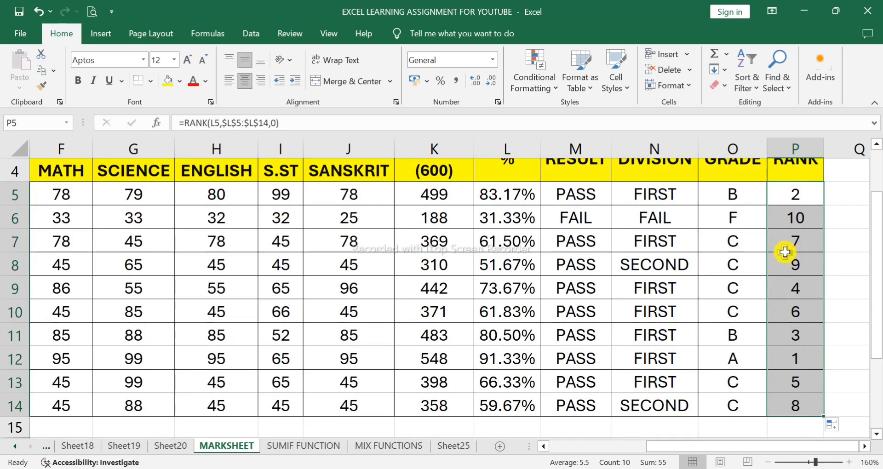
- Review the first student's total, percentage, result, grade and rank formulas in row 5 of the marksheet
scroll(759, 276, "up", 1)
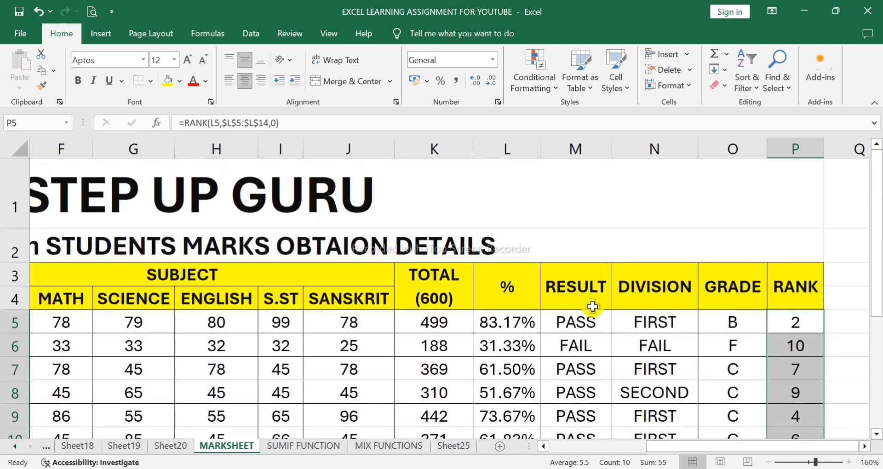
scroll(593, 307, "down", 3)
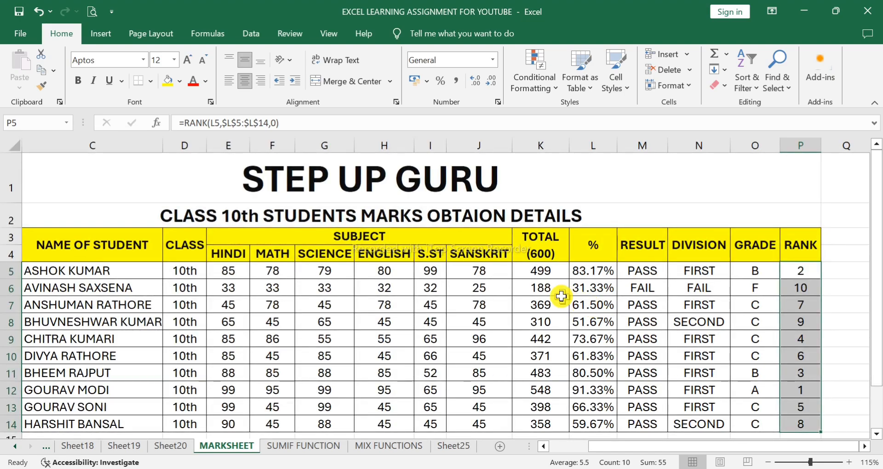
scroll(599, 341, "down", 1)
scroll(584, 276, "up", 1)
left_click(539, 272)
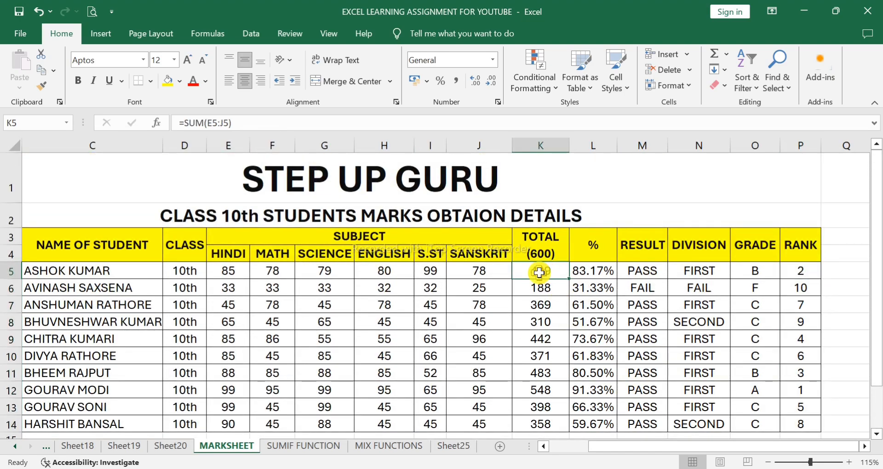
left_click(589, 276)
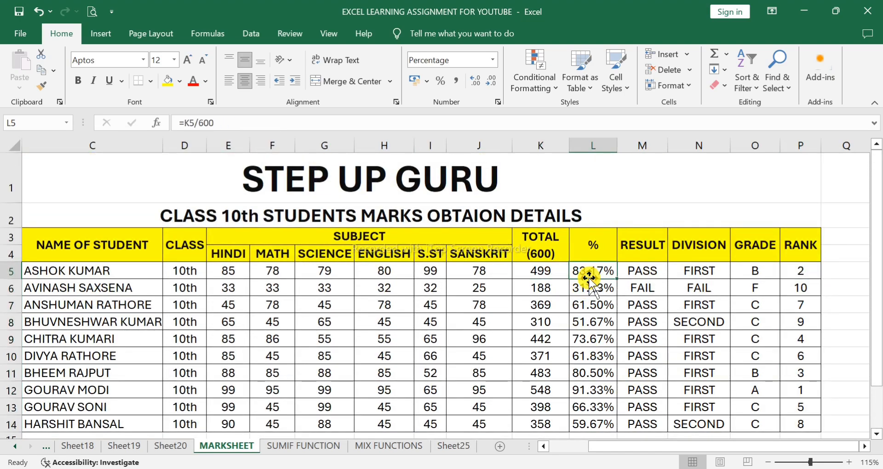
left_click(646, 272)
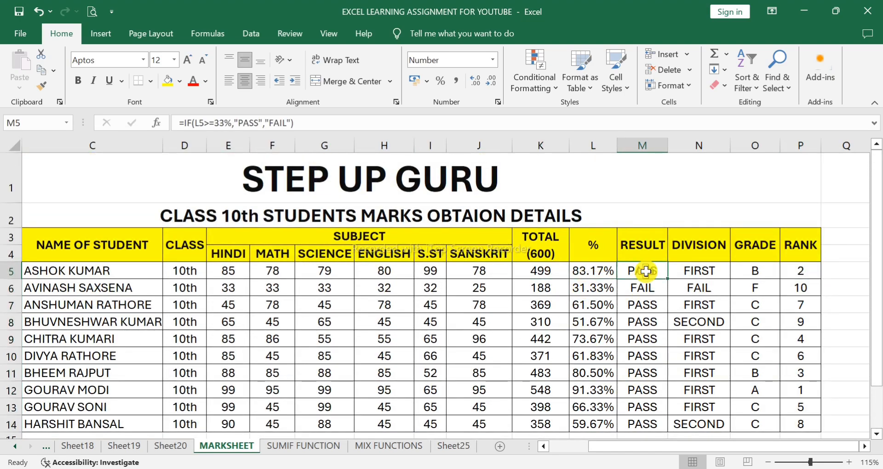
left_click(701, 260)
left_click(754, 273)
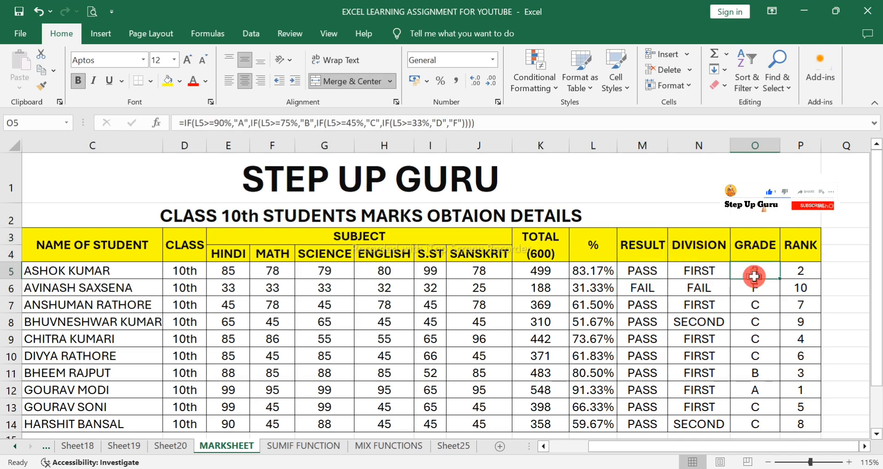
left_click(798, 272)
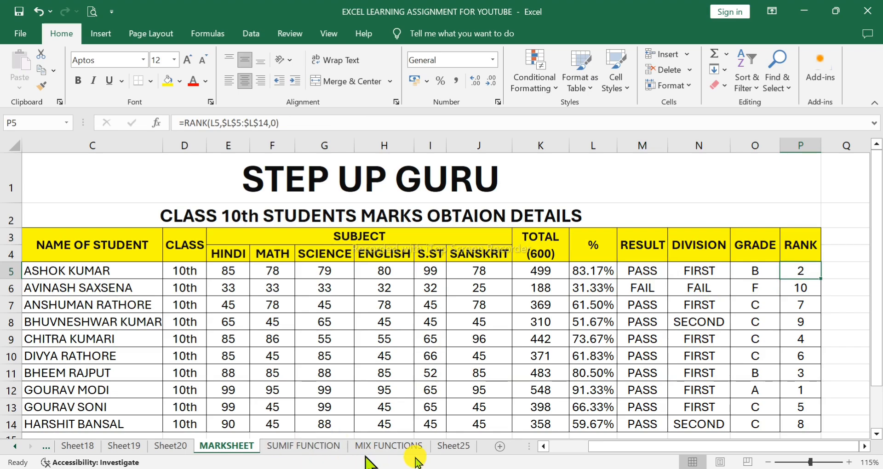
- Open the employee salary table on Sheet25 and select the first employee code in A2
left_click(437, 449)
left_click(564, 329)
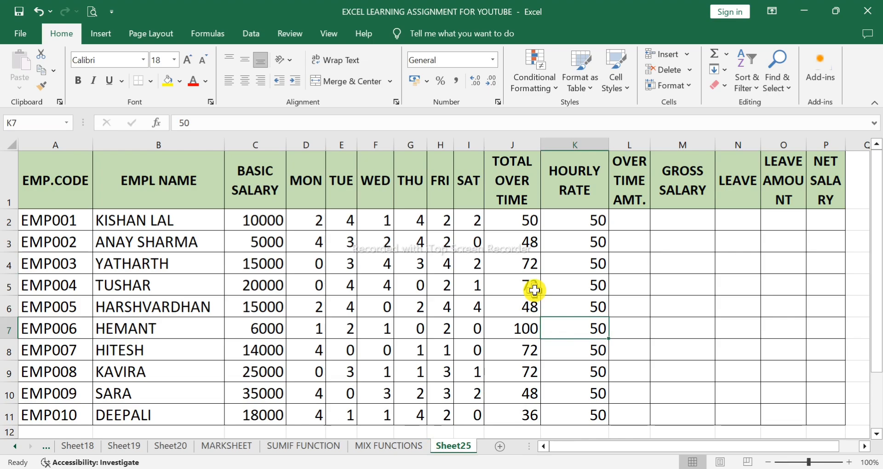
left_click(64, 226)
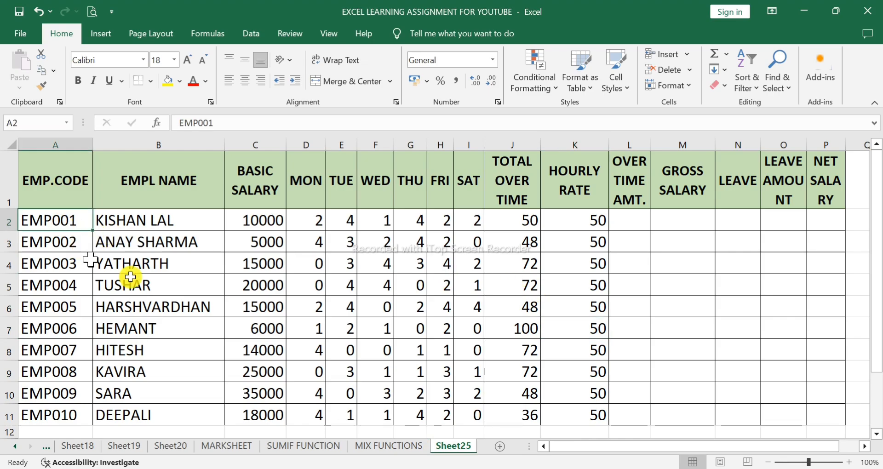
- Review the first employee's basic salary, daily overtime from MON to SAT, total overtime, hourly rate and overtime amount cells in row 2
left_click(159, 221)
left_click(259, 220)
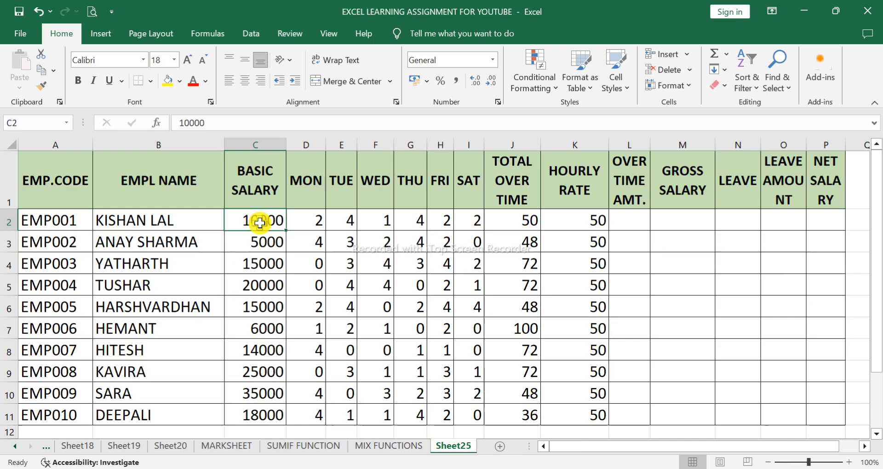
left_click(306, 222)
left_click_drag(306, 221, 473, 223)
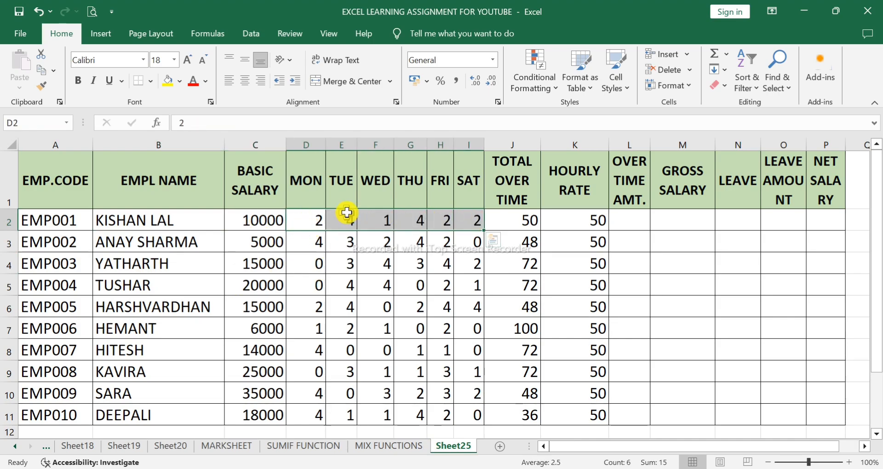
left_click_drag(309, 222, 473, 221)
left_click(473, 221)
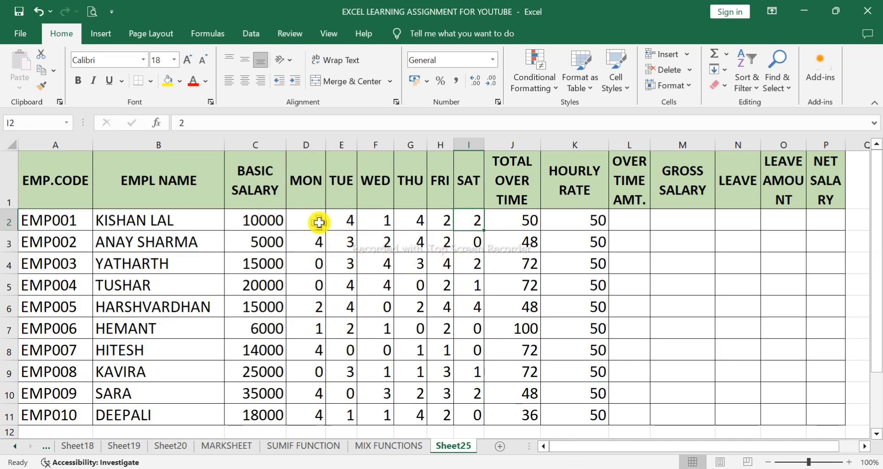
left_click_drag(319, 222, 469, 219)
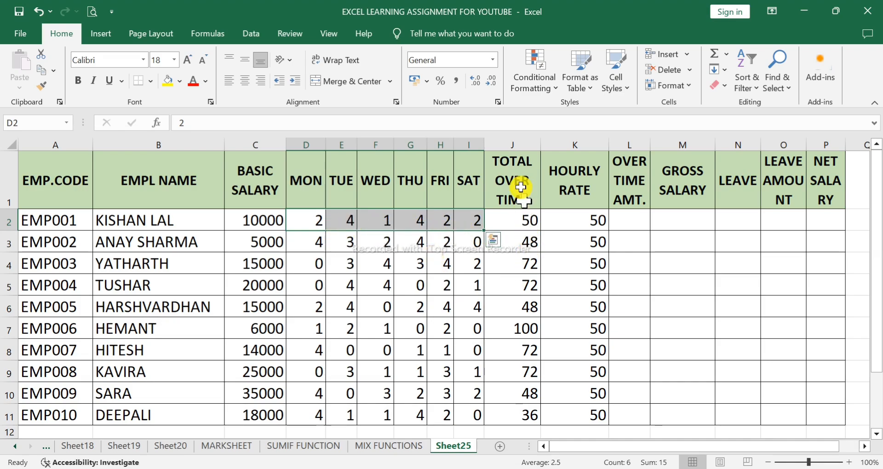
left_click(527, 220)
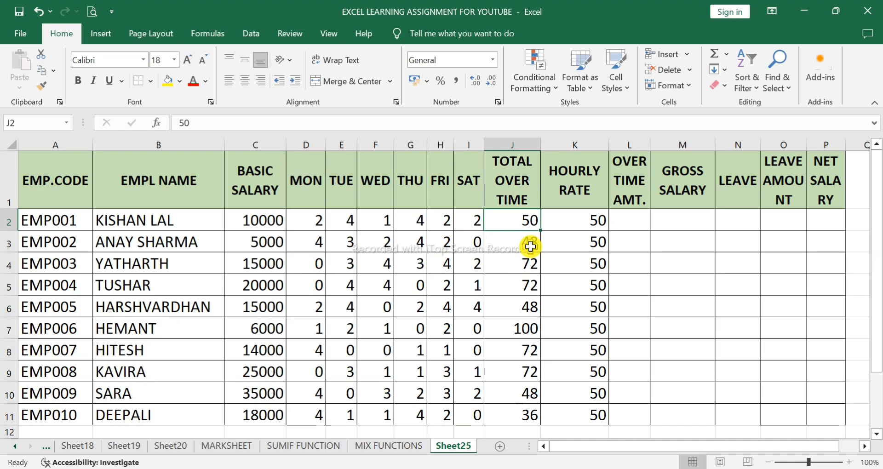
left_click(563, 218)
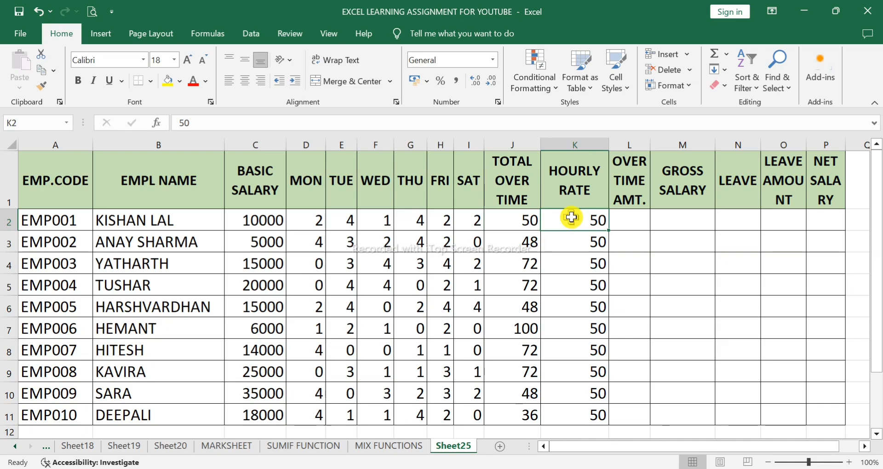
left_click(637, 225)
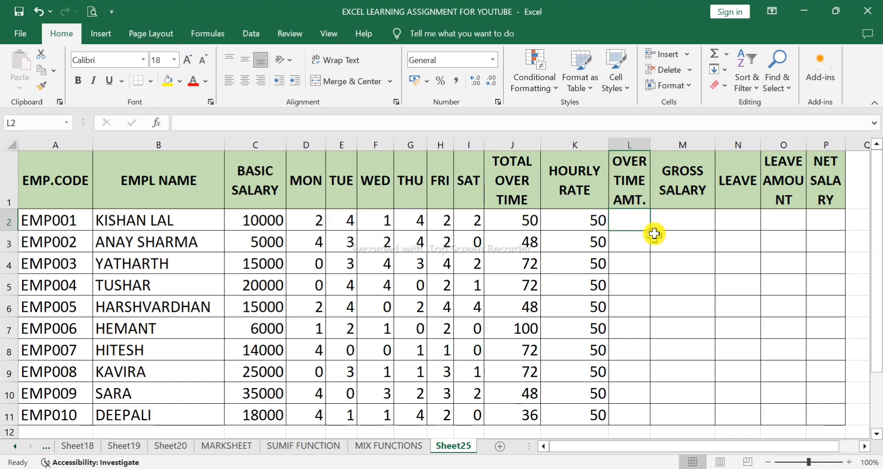
left_click(515, 225)
left_click(563, 223)
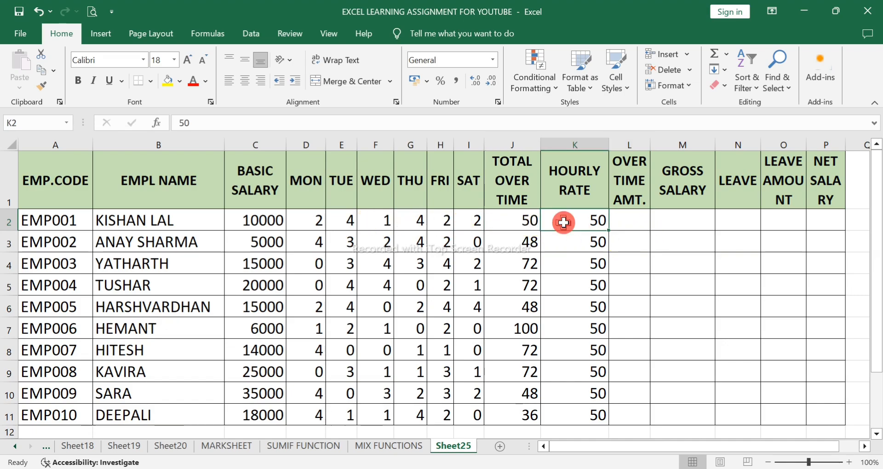
- Calculate the overtime amount in L2 with =J2*K2 and fill the formula down to L11
left_click(635, 220)
type("=")
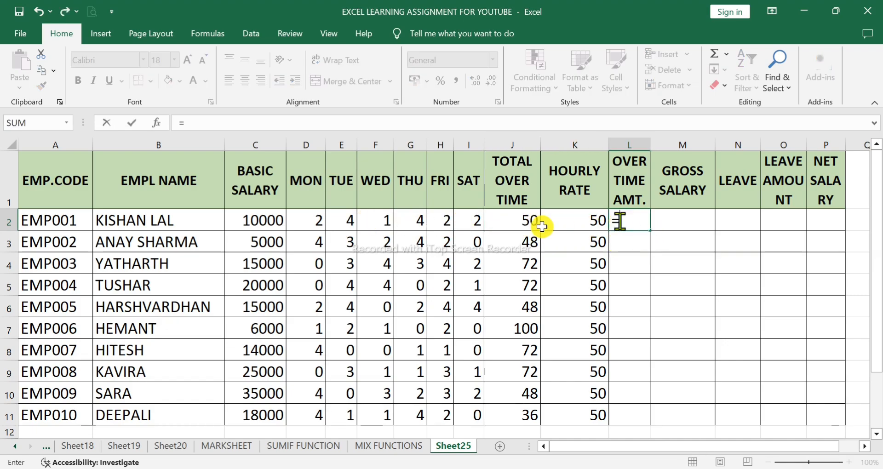
left_click(519, 218)
type("*")
left_click(558, 220)
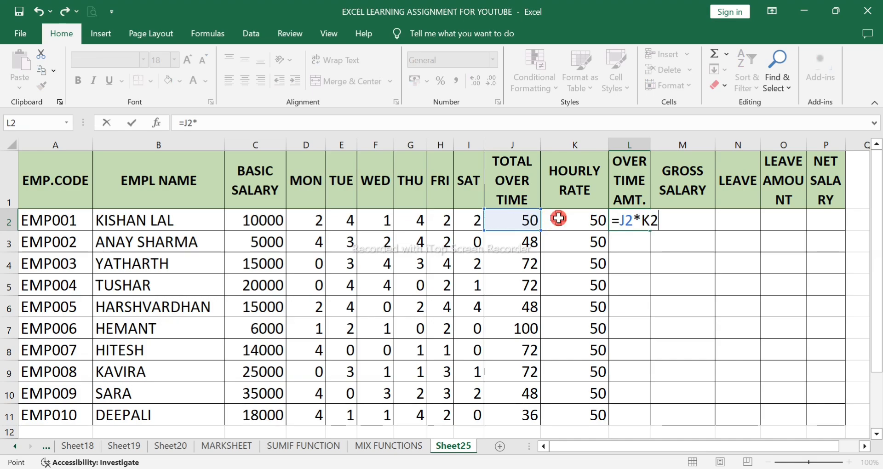
key("Return")
left_click(631, 220)
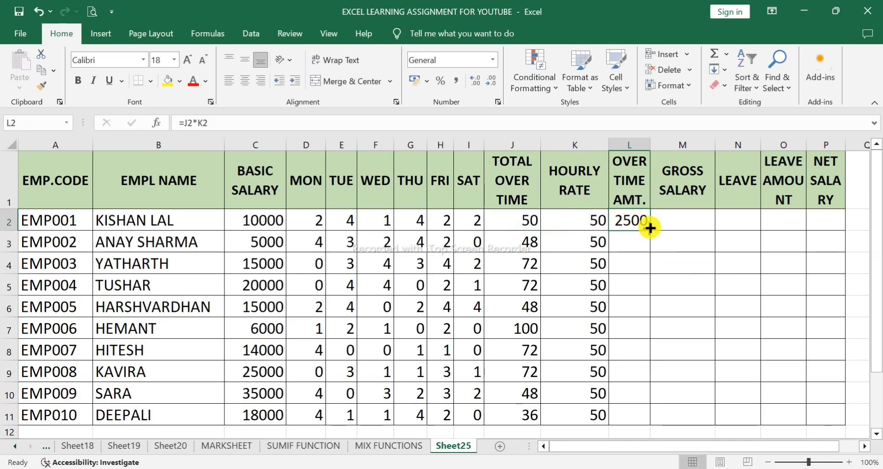
double_click(653, 229)
scroll(699, 282, "down", 1)
scroll(700, 282, "up", 1)
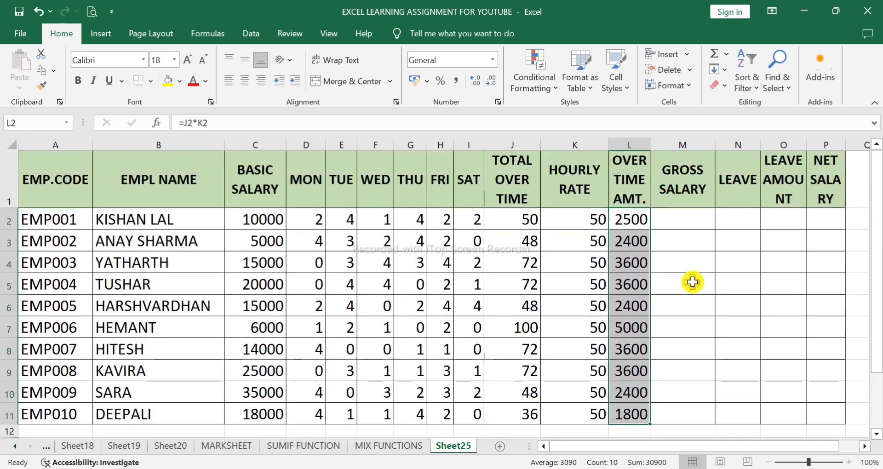
- Calculate the gross salary in M2 with =C2+L2 and fill the formula down to M11
left_click(682, 220)
type("=")
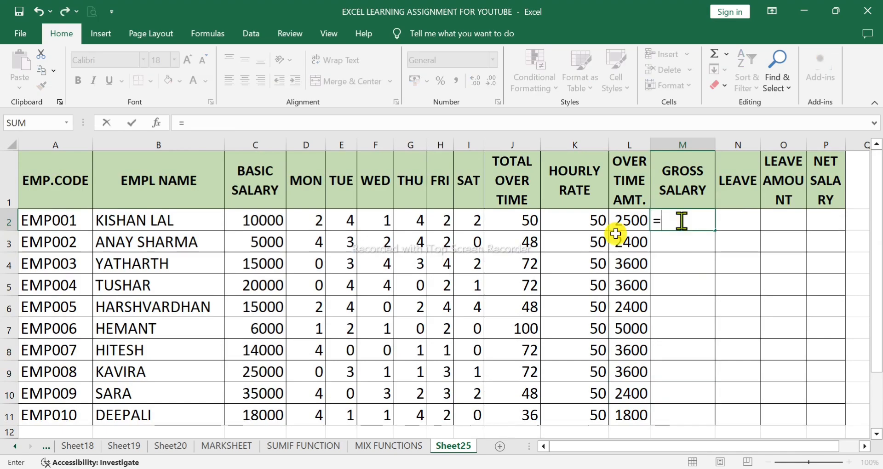
left_click(273, 224)
type("+")
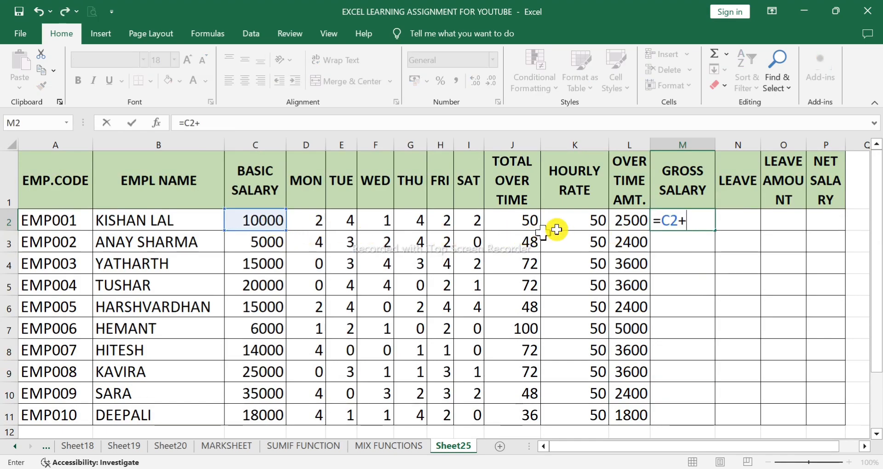
left_click(628, 222)
key("Return")
left_click(701, 224)
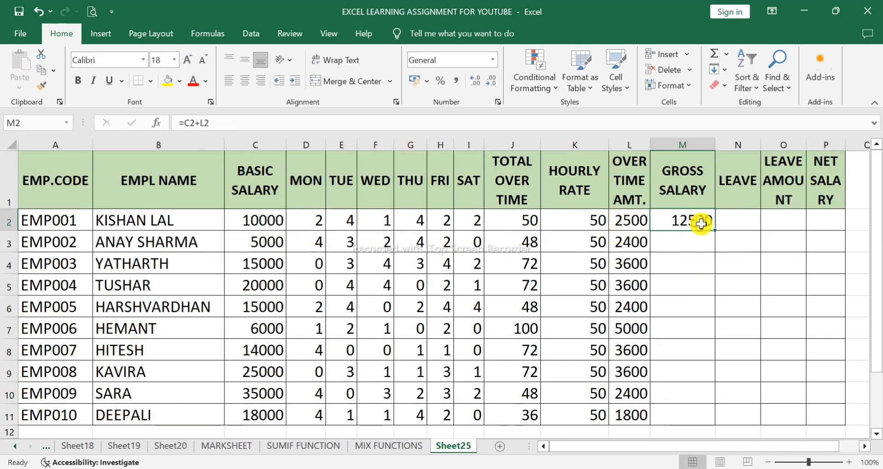
double_click(715, 231)
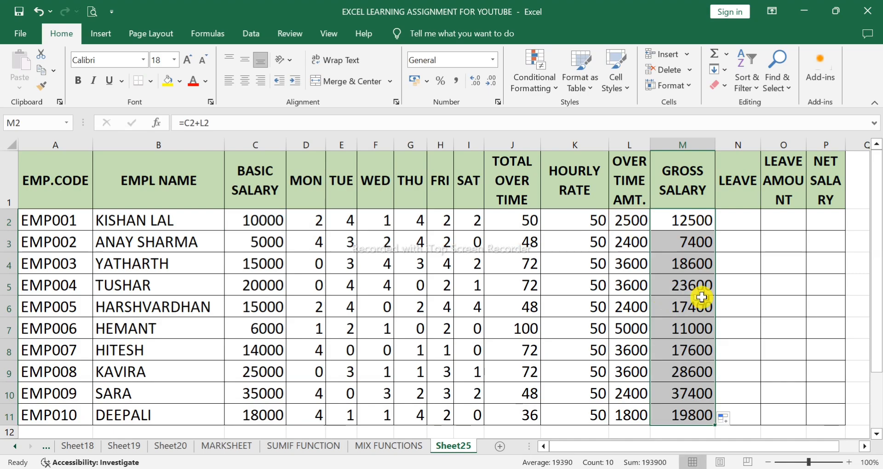
- Widen the LEAVE AMOUNT column and enter the leave values 2, 5, 2, 1, 0, 0, 2, 3, 1 and 4 in N2:N11
left_click(741, 227)
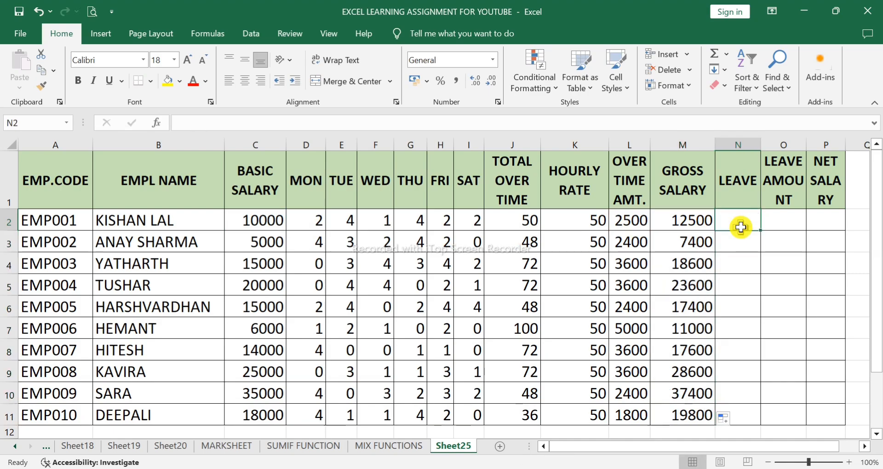
left_click_drag(806, 146, 828, 149)
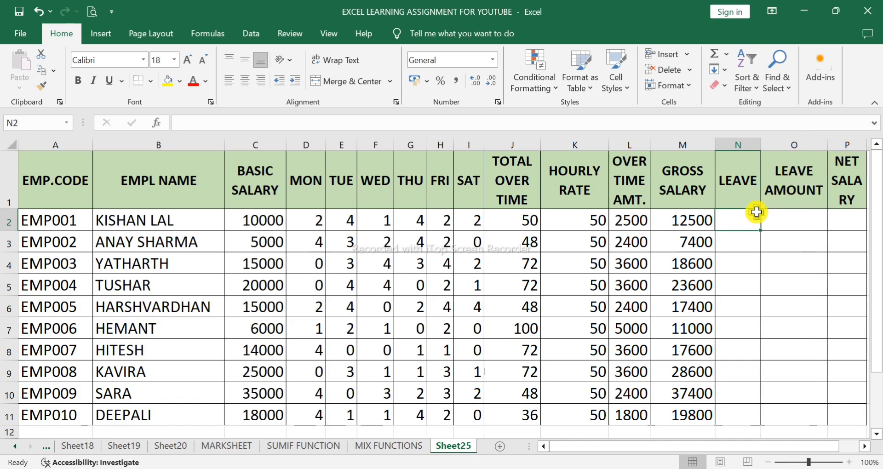
type("2")
key("Return")
type("5")
key("Return")
type("2")
key("Return")
type("1")
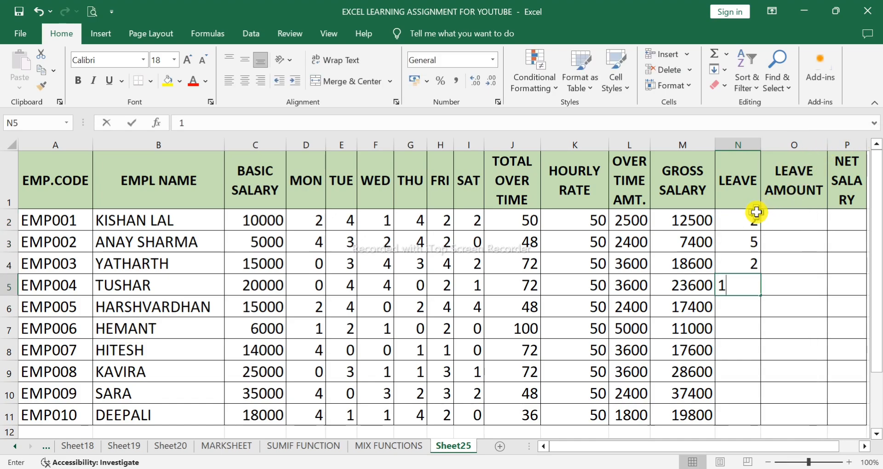
type(" 0 0 2 3 ")
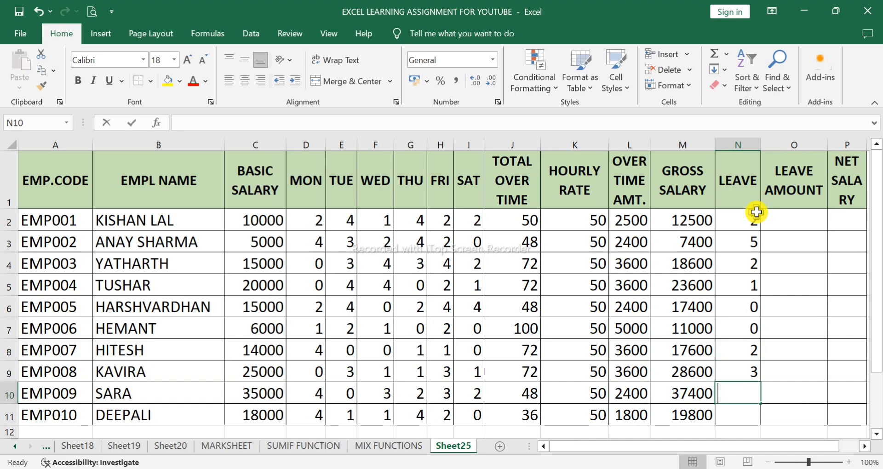
type("1 5")
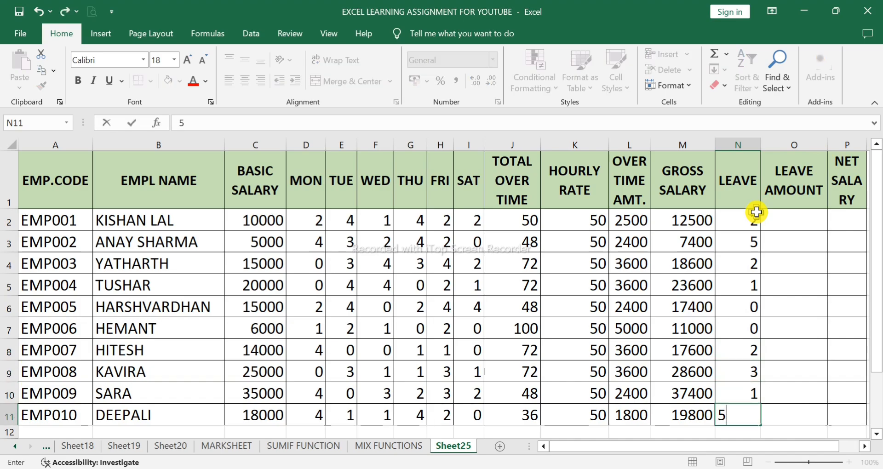
key("Return")
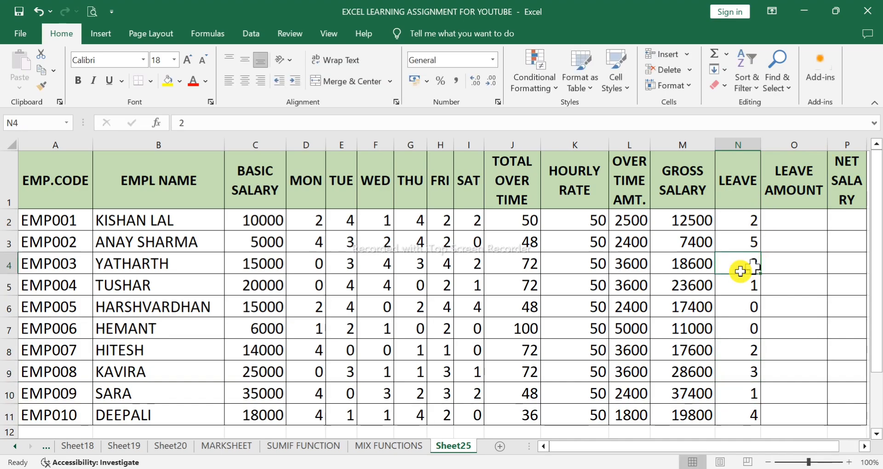
- Widen the NET SALARY column P so that its header words are no longer broken
left_click(770, 221)
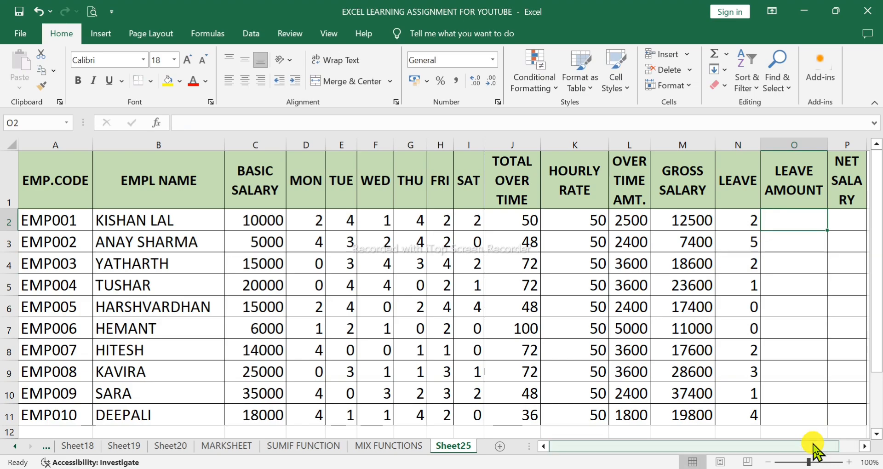
left_click_drag(813, 448, 833, 447)
left_click_drag(792, 145, 811, 147)
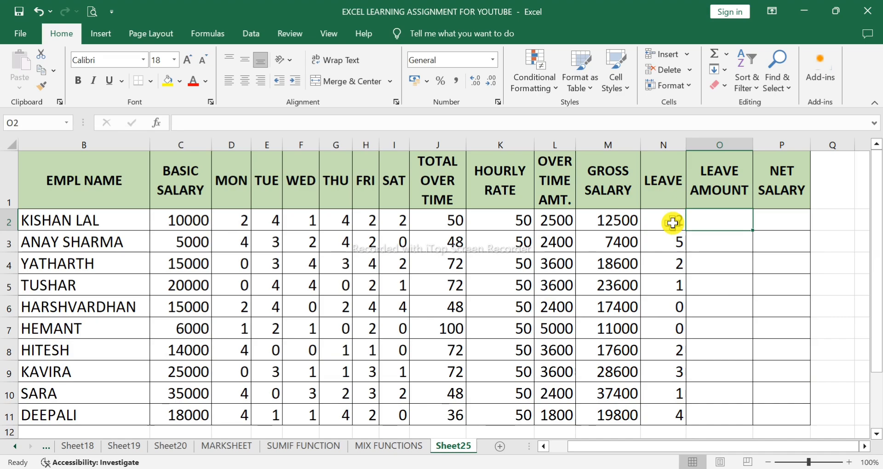
- Enter the leave amount formula =IF(N2>3,M2*5%,0) in O2, deducting 5% of gross salary for more than 3 leaves
left_click(607, 220)
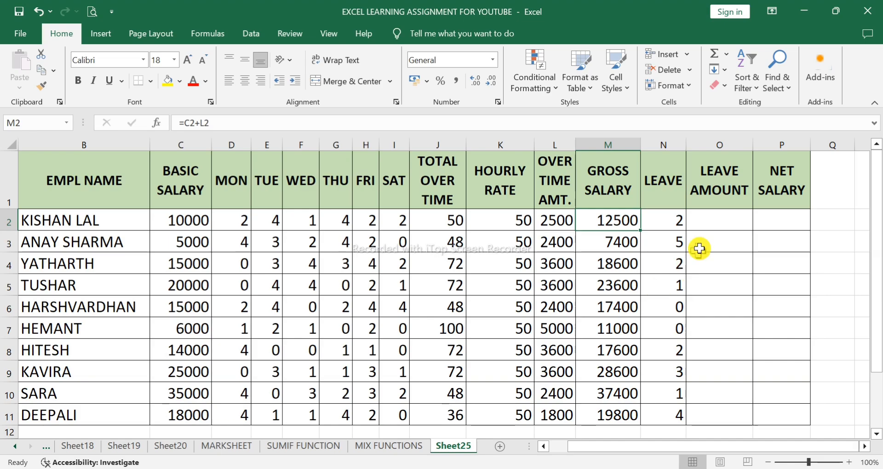
left_click(708, 228)
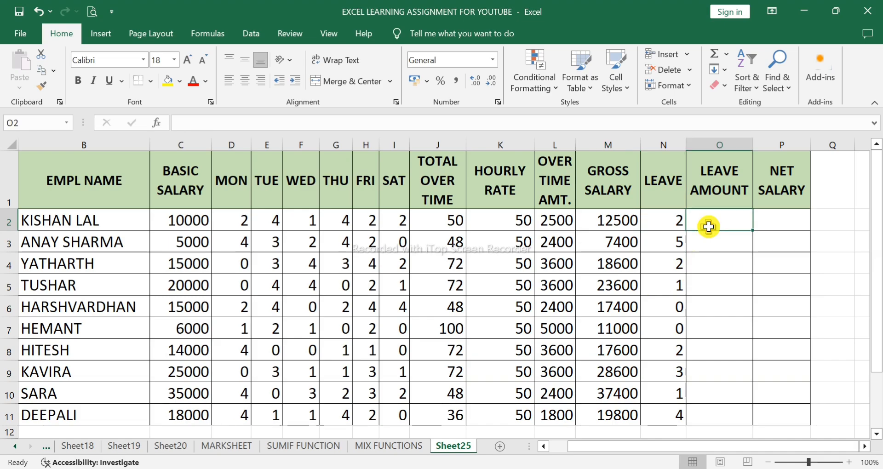
type("=if")
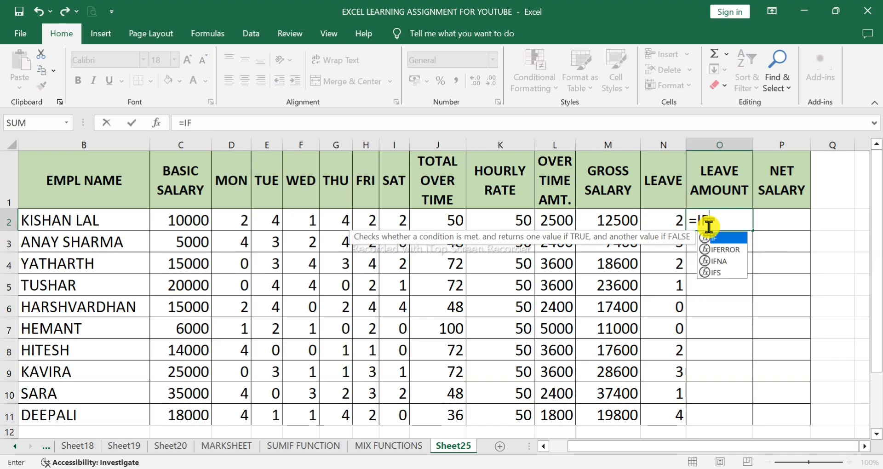
key("Tab")
left_click(676, 221)
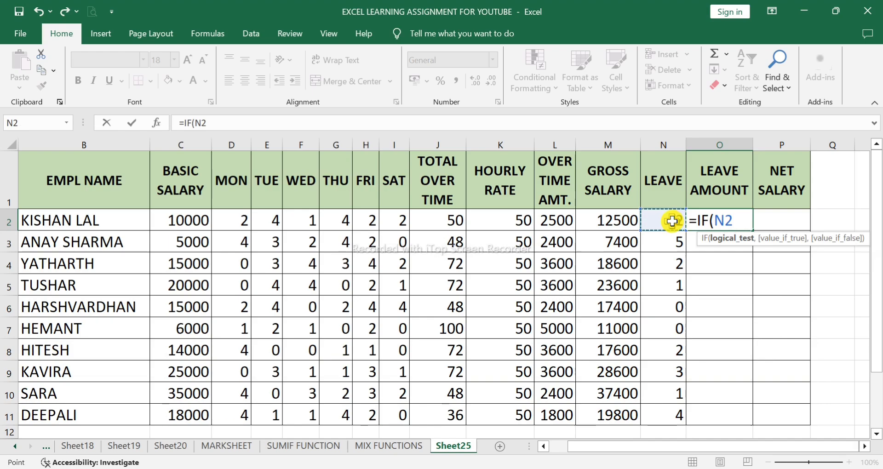
type(">3")
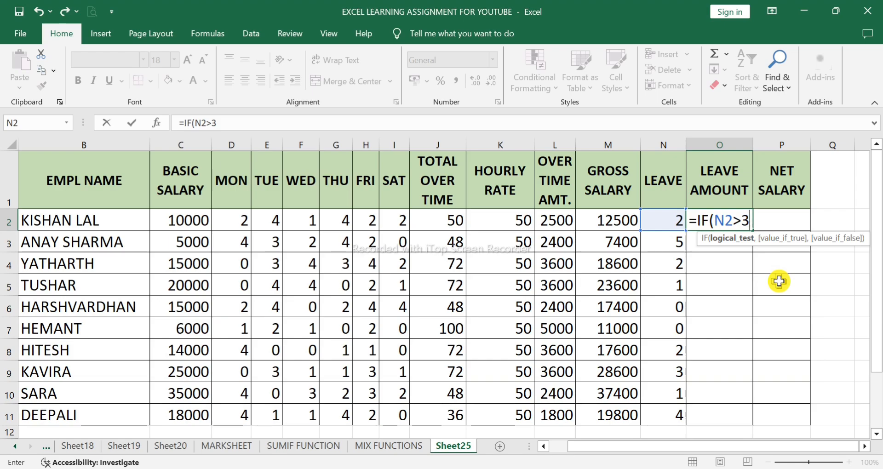
type(",")
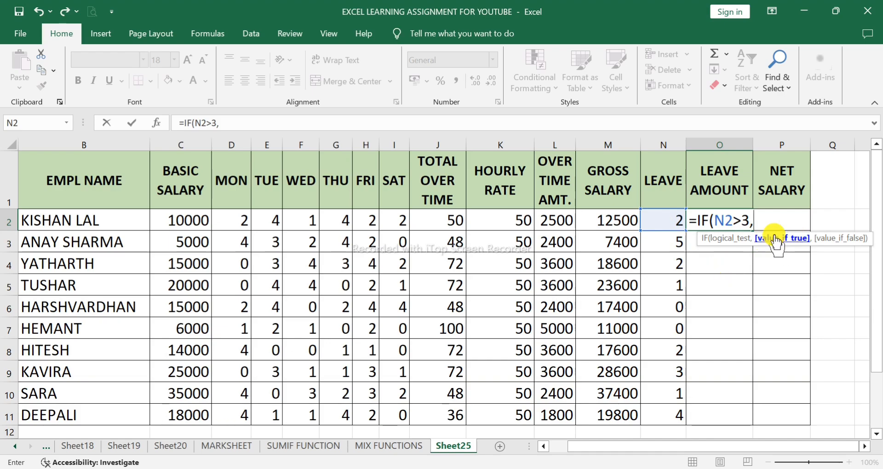
left_click(592, 224)
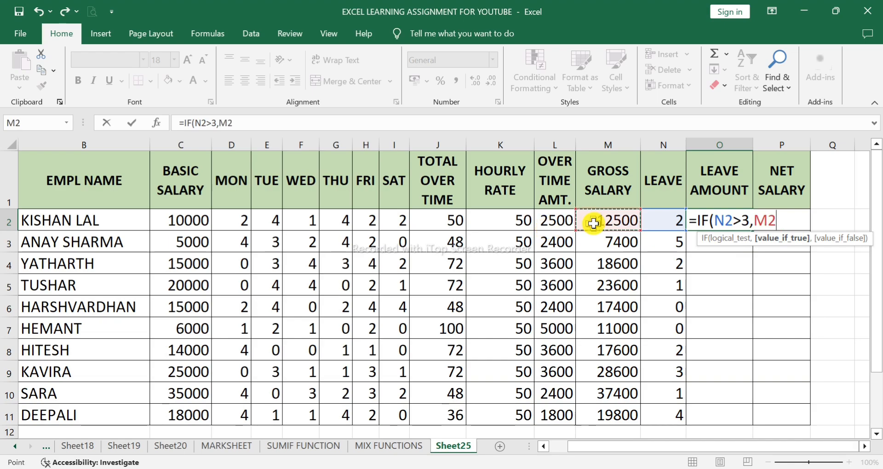
type("*5")
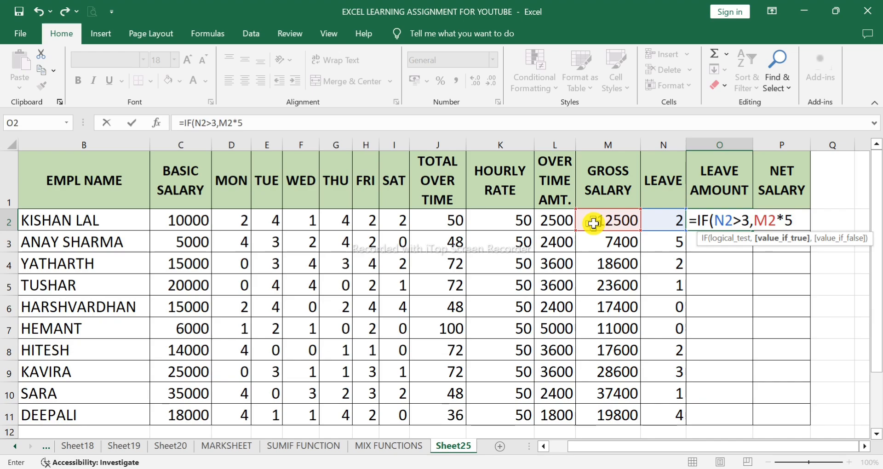
type("%")
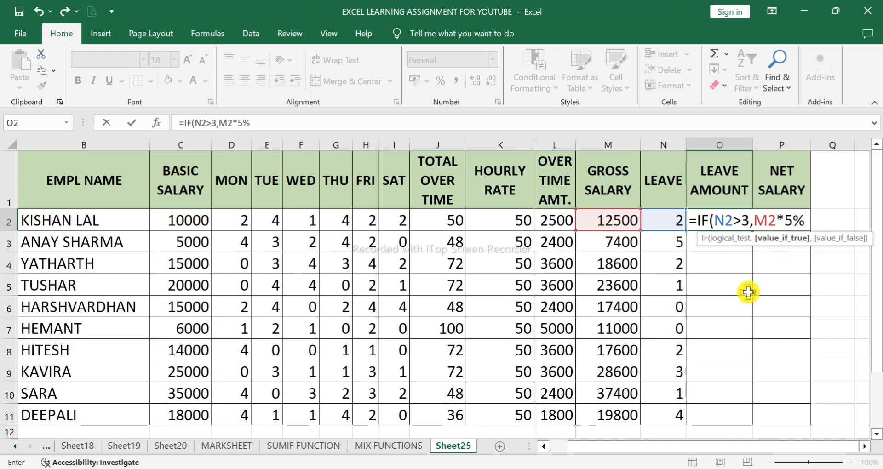
type(",0")
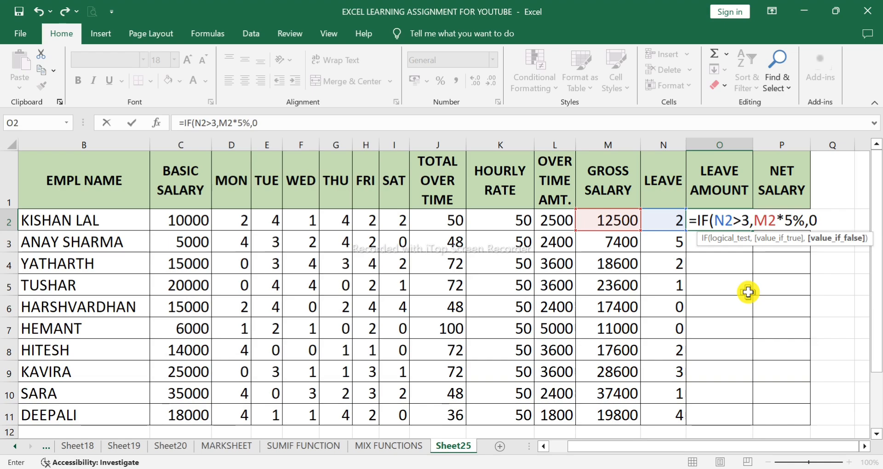
key("Return")
left_click(729, 221)
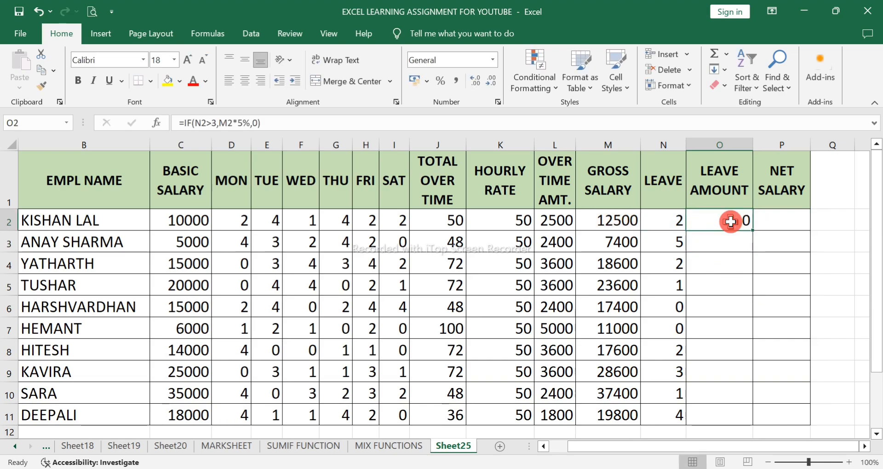
- Test the leave amount formula in O2 by setting the leave value in N2 to 4
left_click(658, 222)
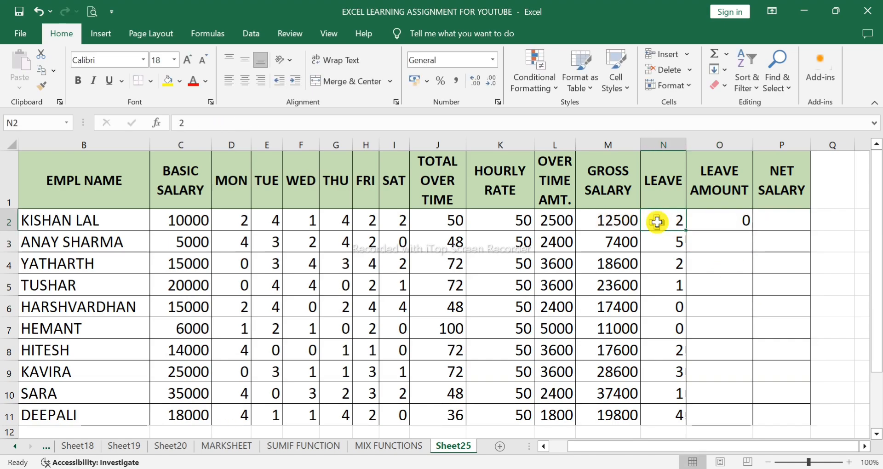
type("40")
key("BackSpace")
key("Return")
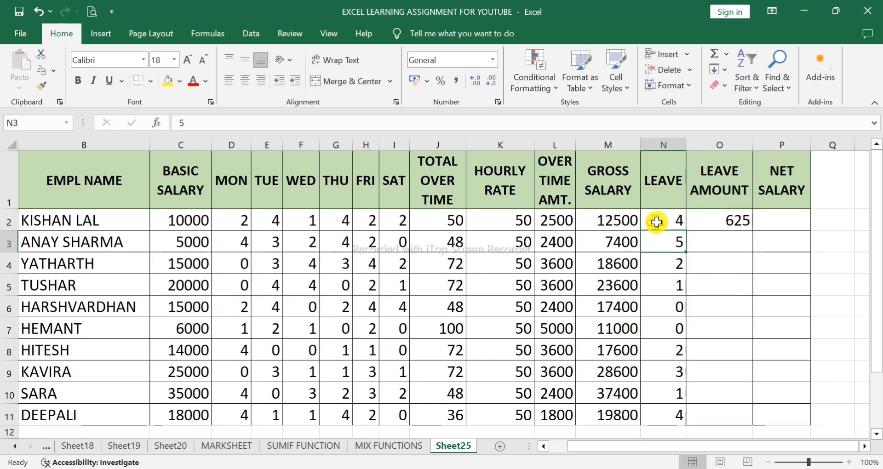
left_click(737, 224)
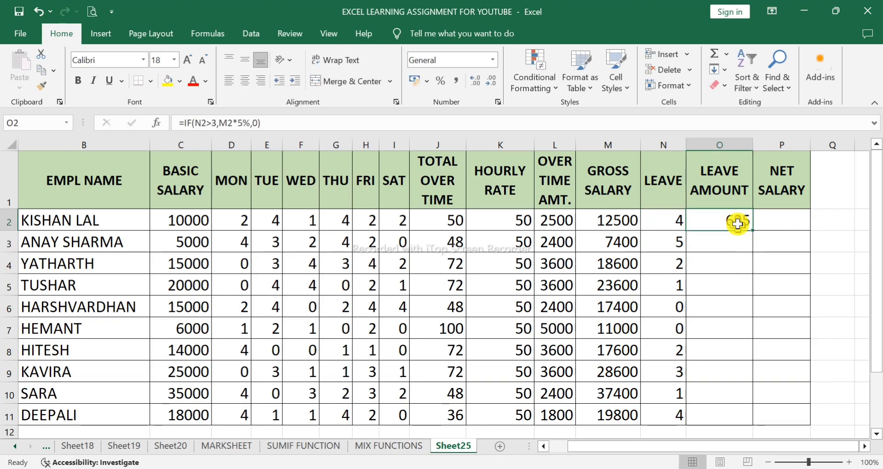
- Set the leave value in N2 to 3 and check the leave amount in O2
left_click(673, 221)
type("0")
key("Return")
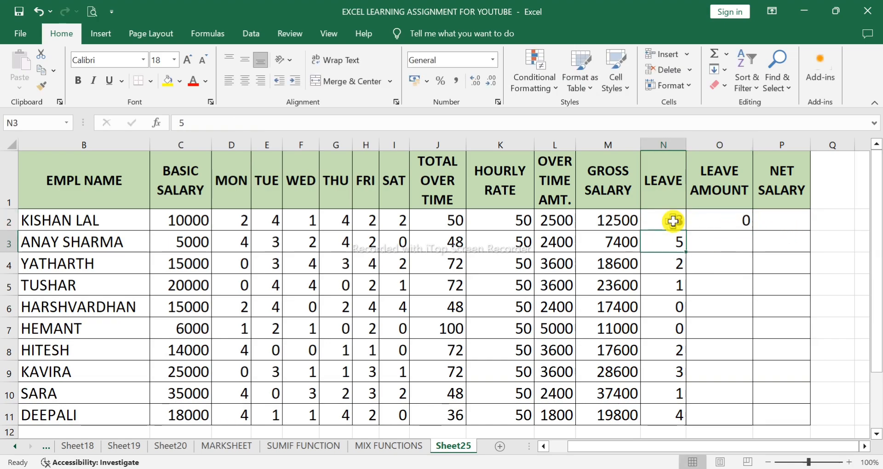
left_click(720, 224)
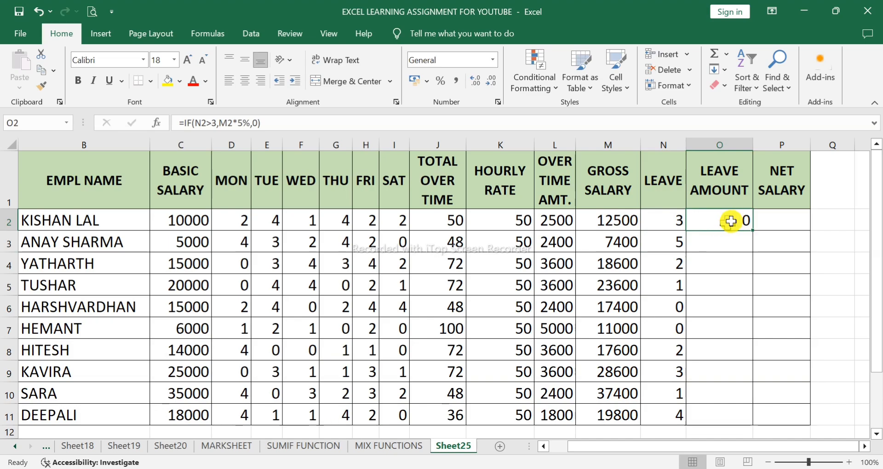
- Change the condition of the O2 formula to N2>=3 so that exactly 3 leaves are also deducted
double_click(732, 220)
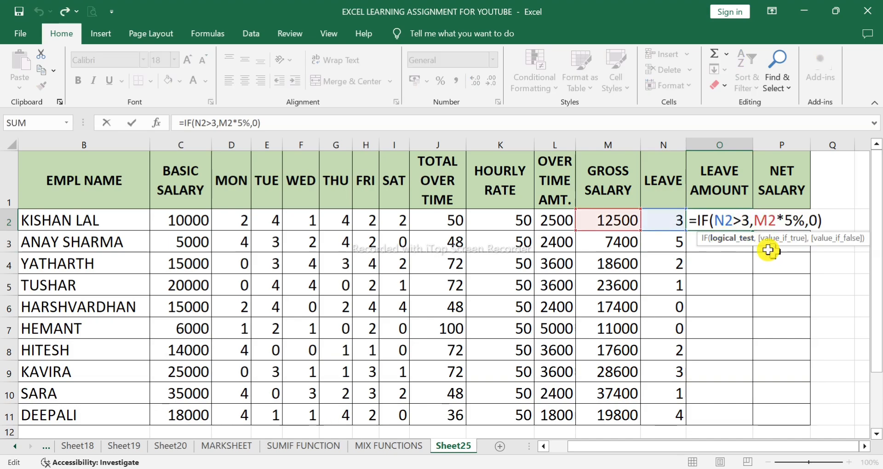
left_click(740, 221)
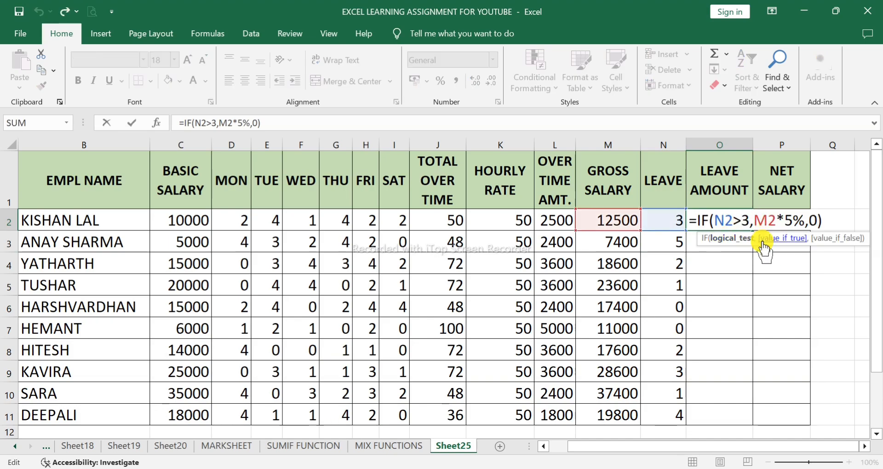
type("=")
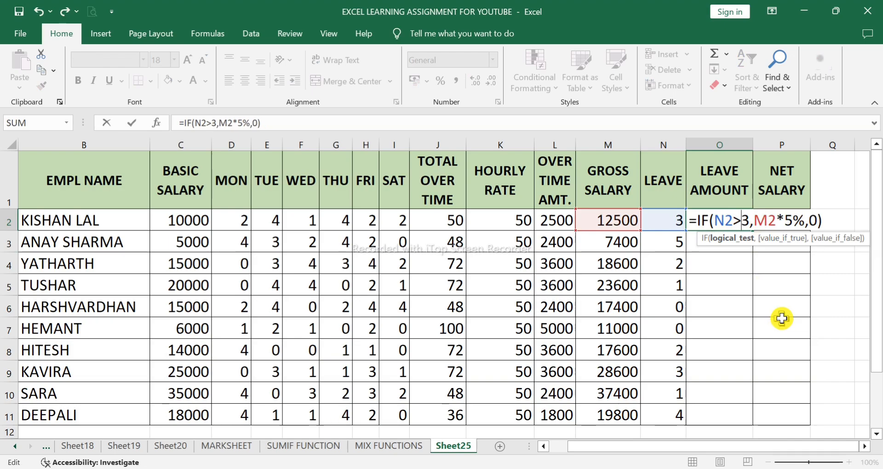
key("Return")
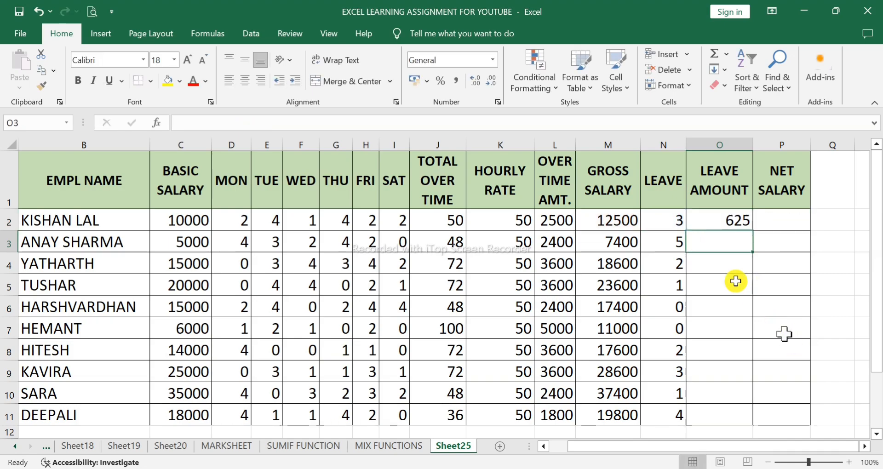
- Restore the condition of the leave amount formula in O2 to N2>3
left_click(721, 222)
double_click(721, 221)
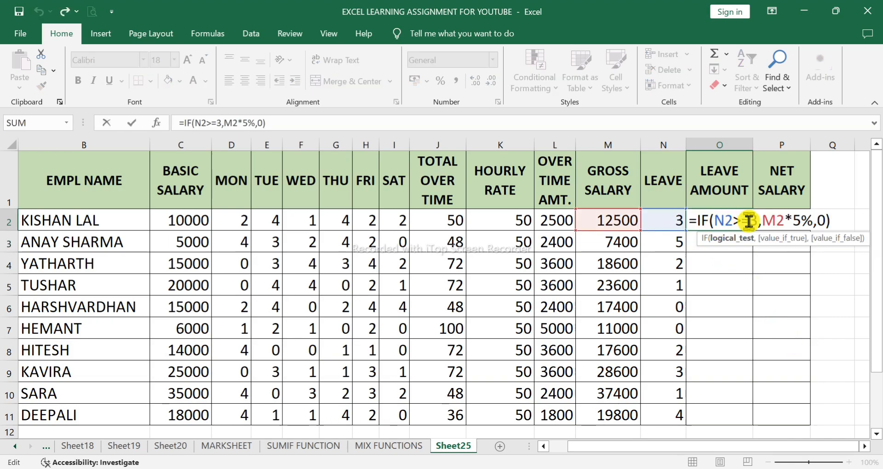
key("BackSpace")
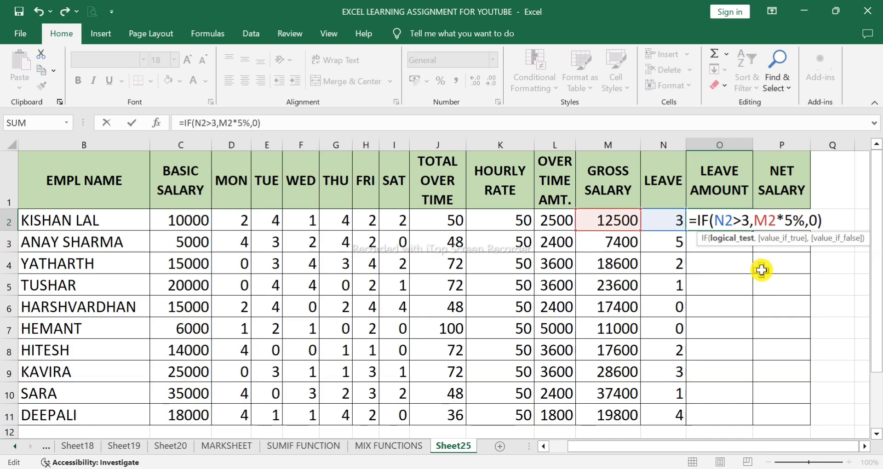
key("Return")
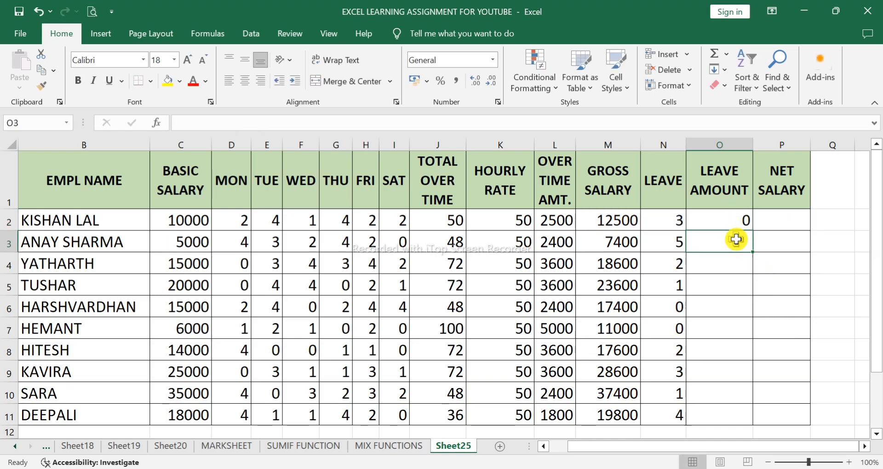
- Enter the leave amount formula =IF(N3>3,M3*5%,0) in O3 and fill it down to O11
type("=IF(")
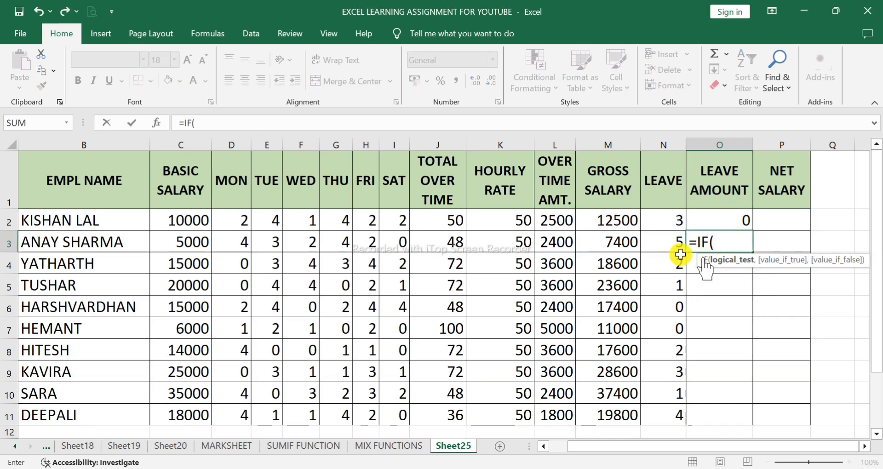
left_click(657, 246)
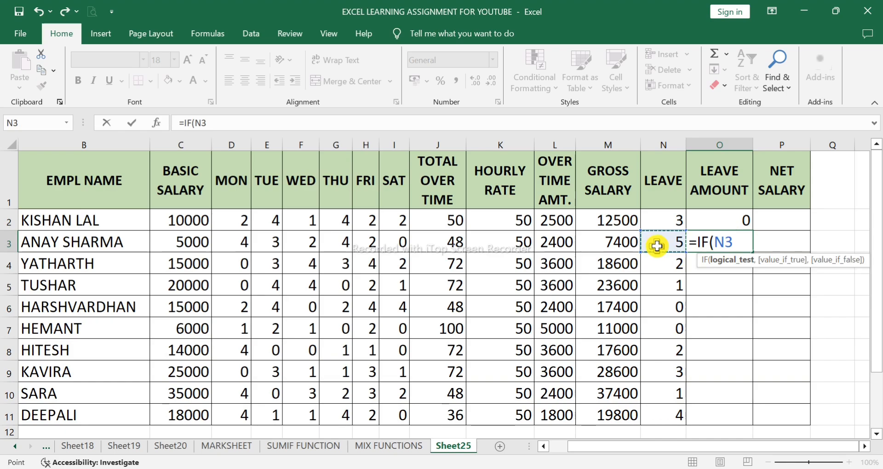
type(">3")
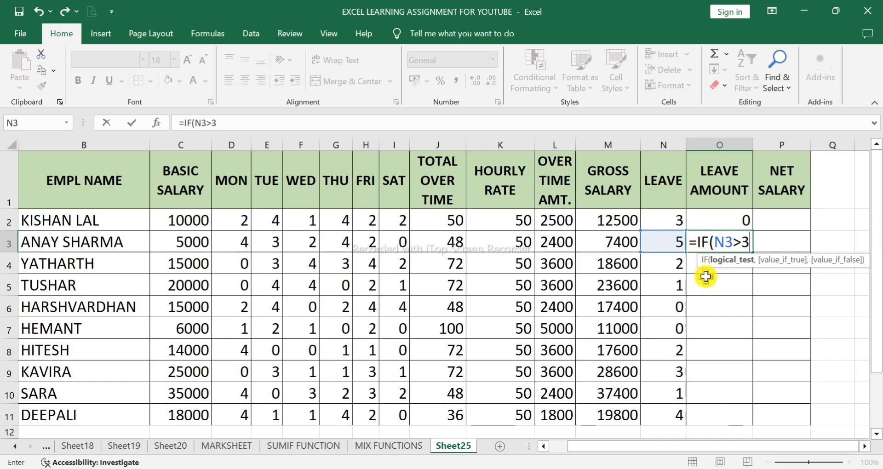
type(",")
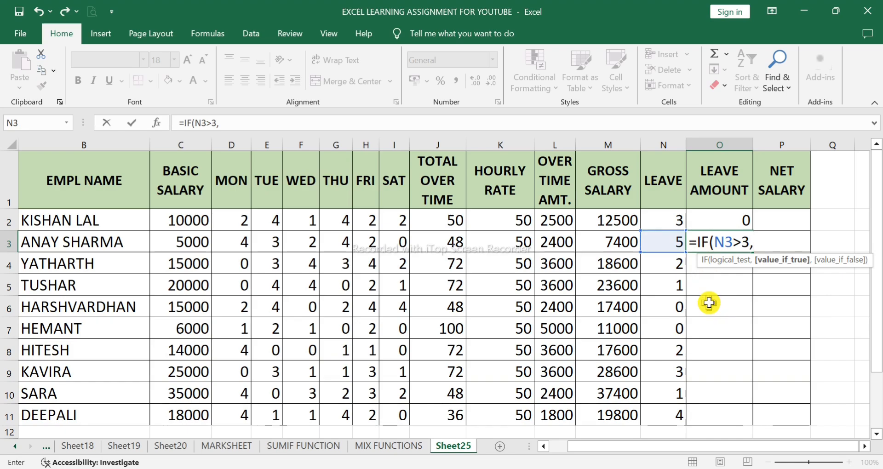
left_click(629, 244)
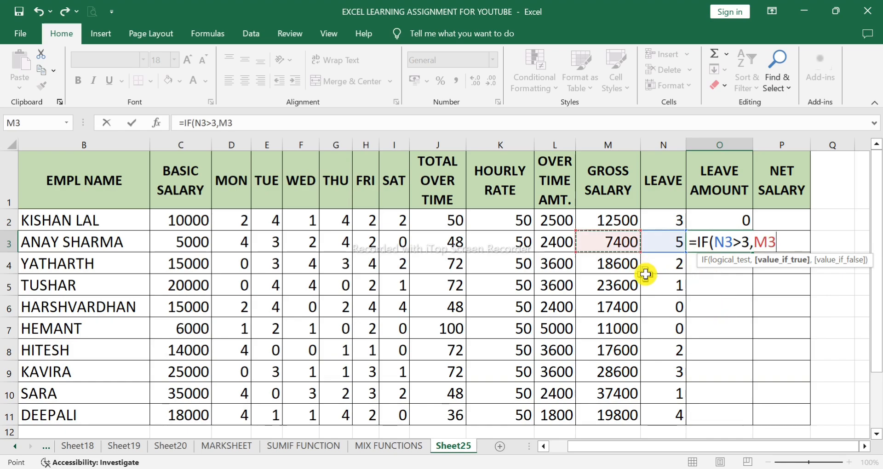
type("*5")
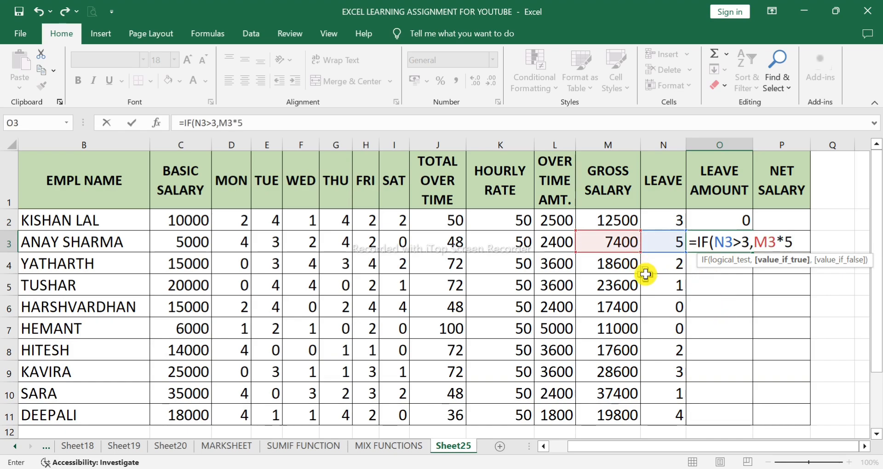
type("%")
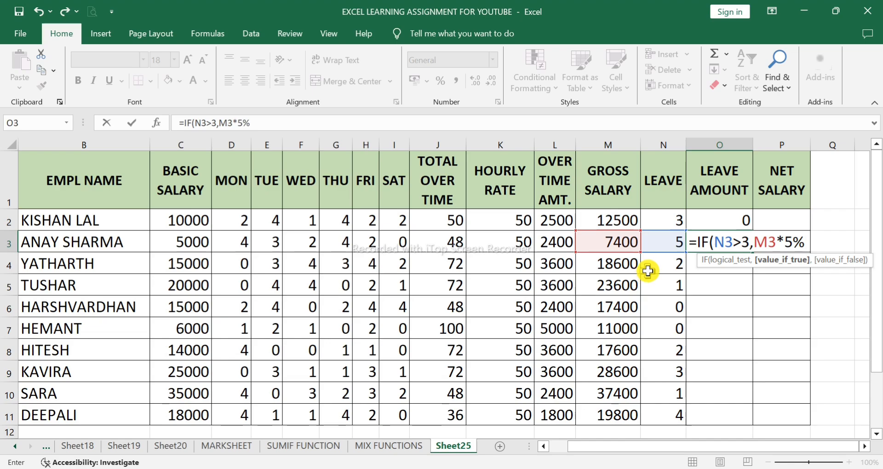
type(",")
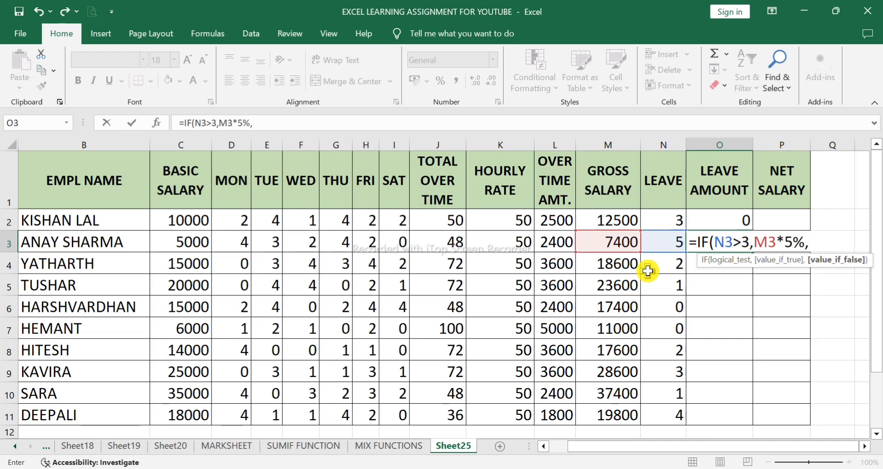
type("0")
key("Return")
key("Return")
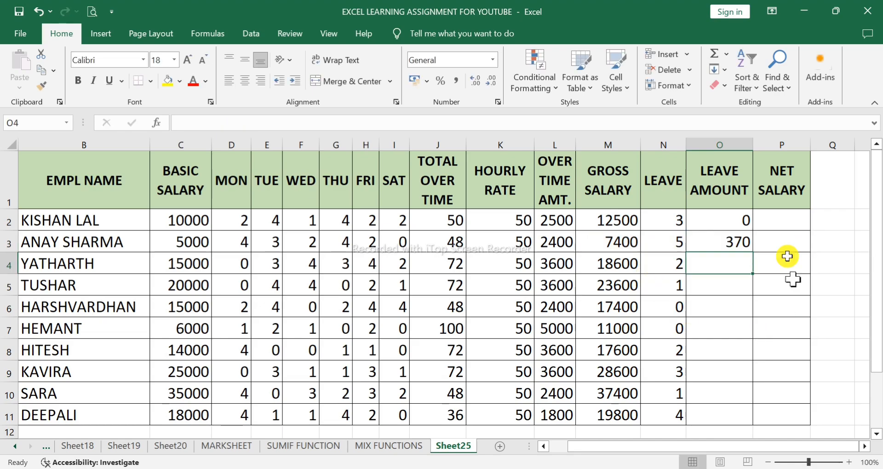
left_click(735, 241)
left_click_drag(753, 251, 742, 414)
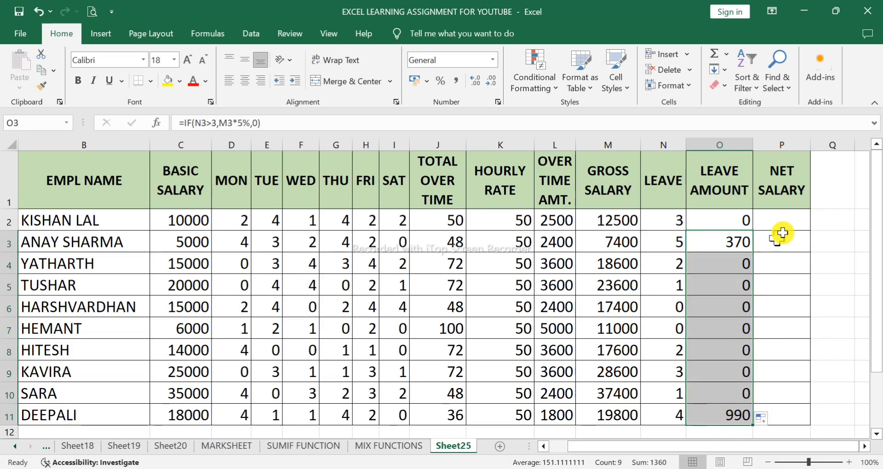
- Calculate the net salary in P2 with =M2-O2
left_click(787, 218)
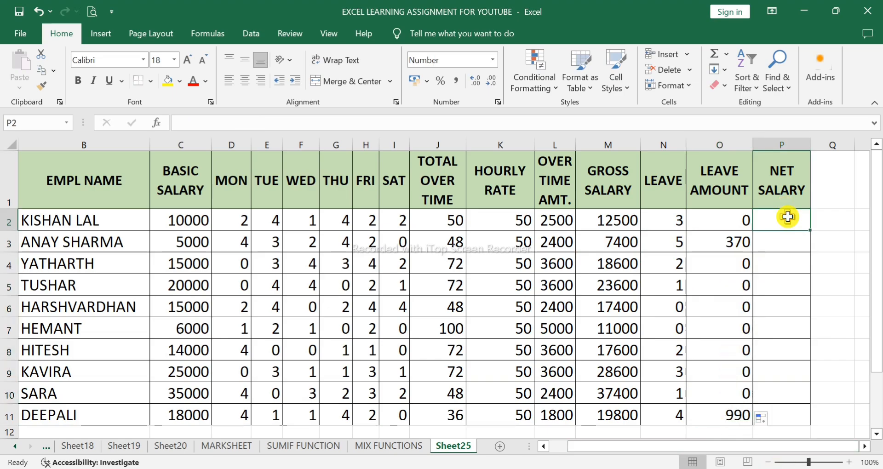
type("=")
left_click(598, 221)
type("-")
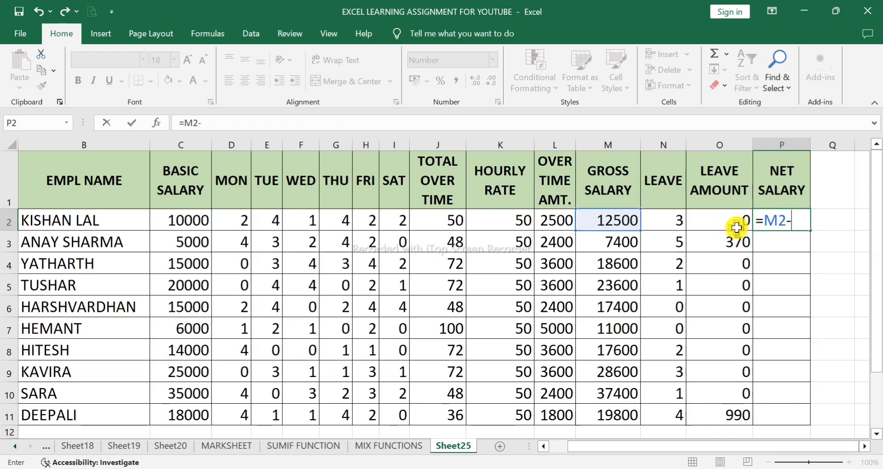
left_click(737, 227)
key("Return")
- Widen the NET SALARY column P slightly and fill the P2 formula down to P11
left_click_drag(807, 138, 822, 138)
left_click(817, 220)
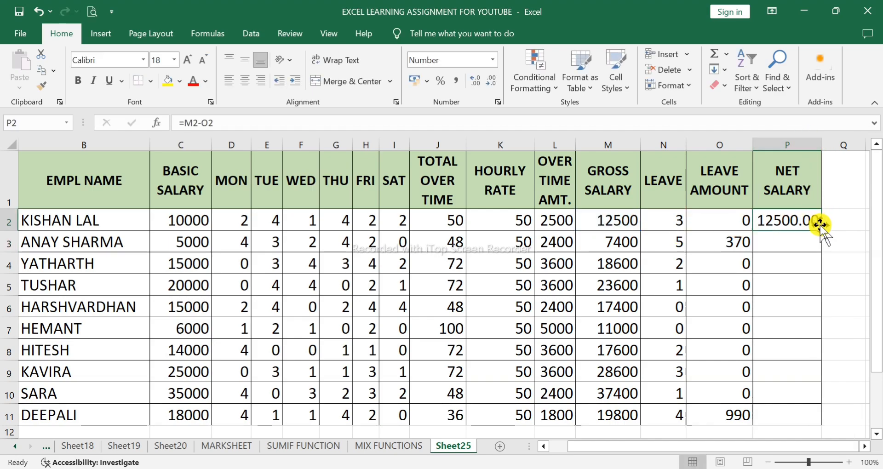
double_click(820, 229)
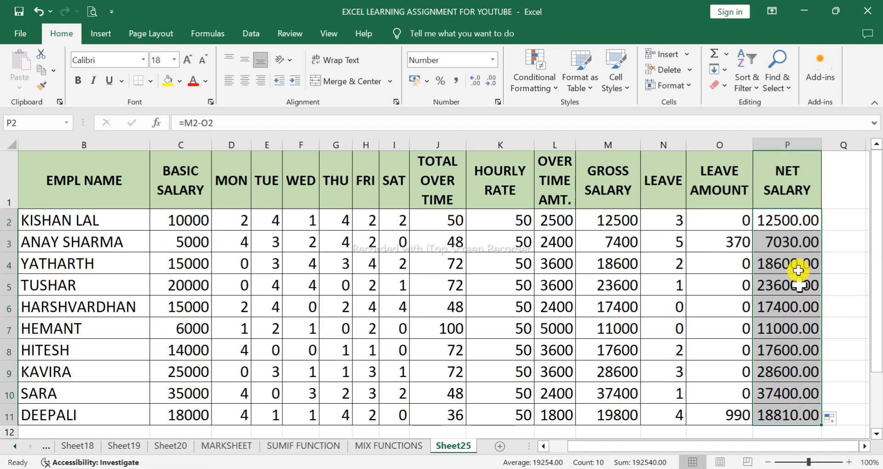